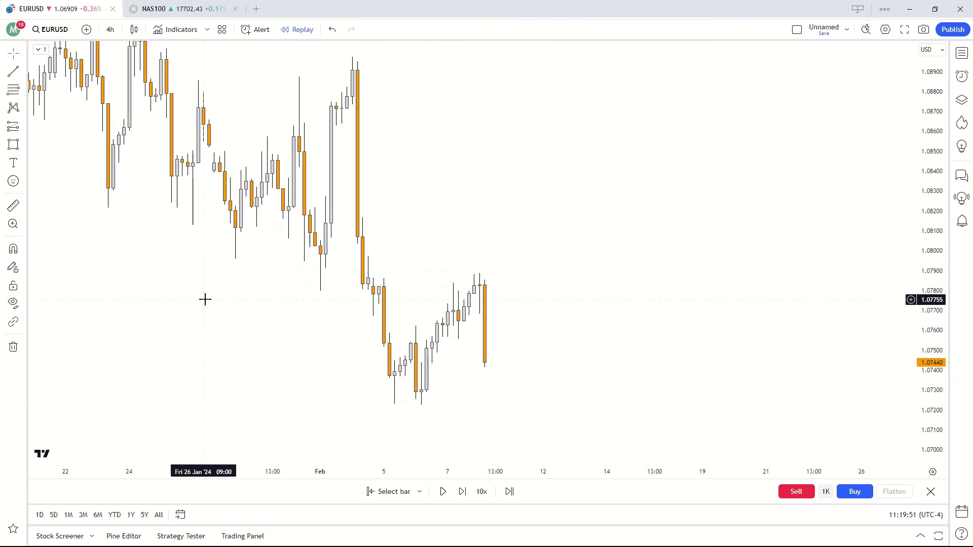
- Draw a rectangle zone from about 1.0797 to 1.0804 starting 1 Feb 17:00, and extend it to 12 Feb 13:00
{"action": "left_click_drag", "start_coordinate": [251, 298], "coordinate": [246, 294]}
{"action": "left_click_drag", "start_coordinate": [214, 137], "coordinate": [218, 162]}
{"action": "left_click_drag", "start_coordinate": [278, 162], "coordinate": [283, 138]}
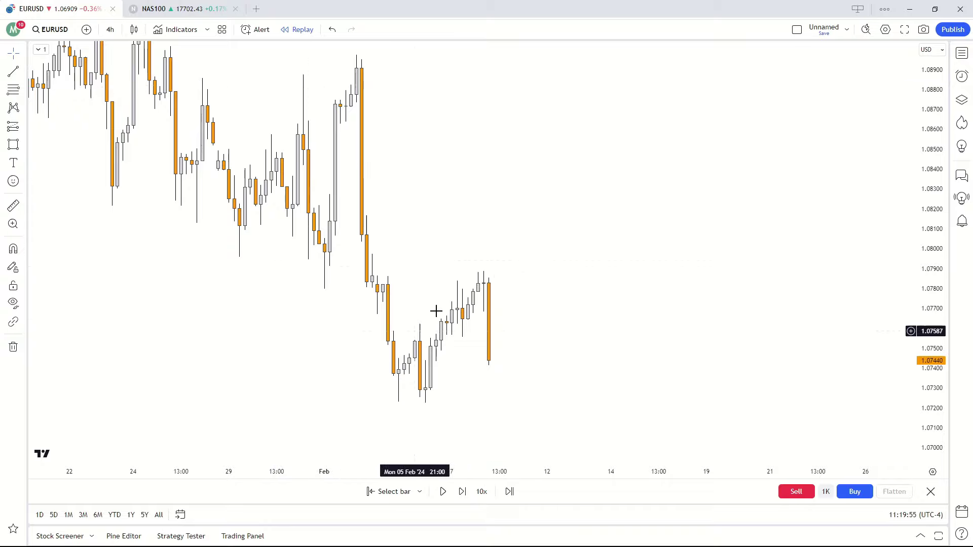
{"action": "left_click", "coordinate": [12, 145]}
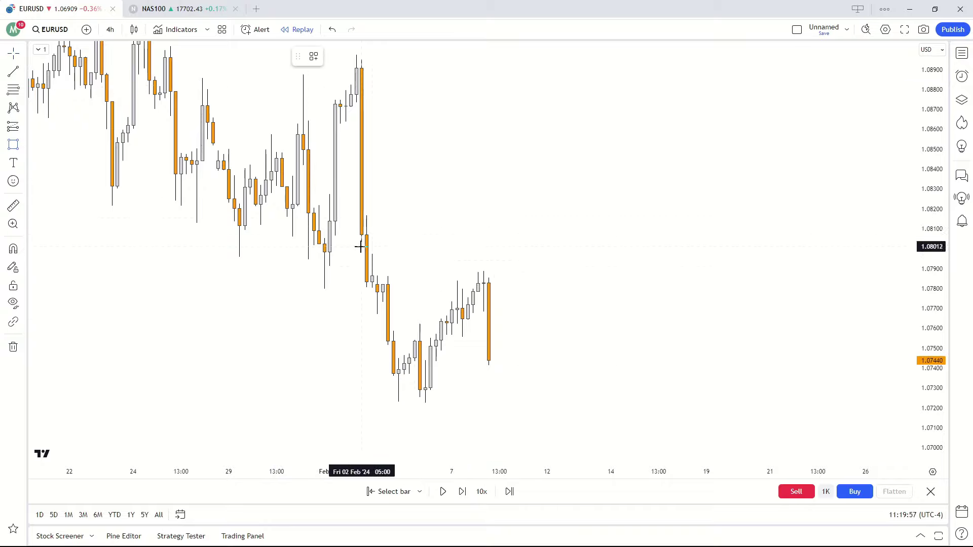
{"action": "left_click", "coordinate": [346, 255]}
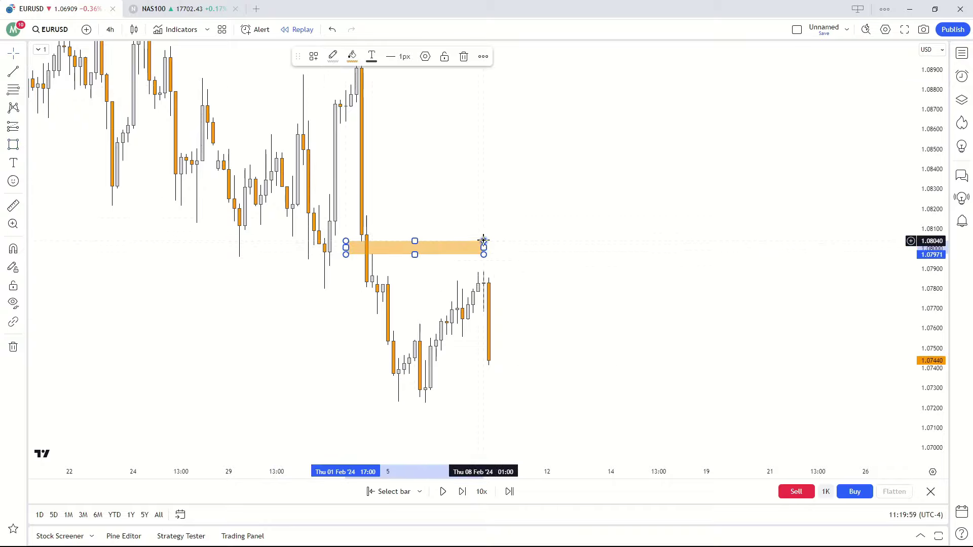
{"action": "mouse_move", "coordinate": [345, 247]}
{"action": "left_mouse_down"}
{"action": "mouse_move", "coordinate": [311, 247]}
{"action": "mouse_move", "coordinate": [340, 243]}
{"action": "left_mouse_up"}
{"action": "left_click_drag", "start_coordinate": [478, 243], "coordinate": [559, 246]}
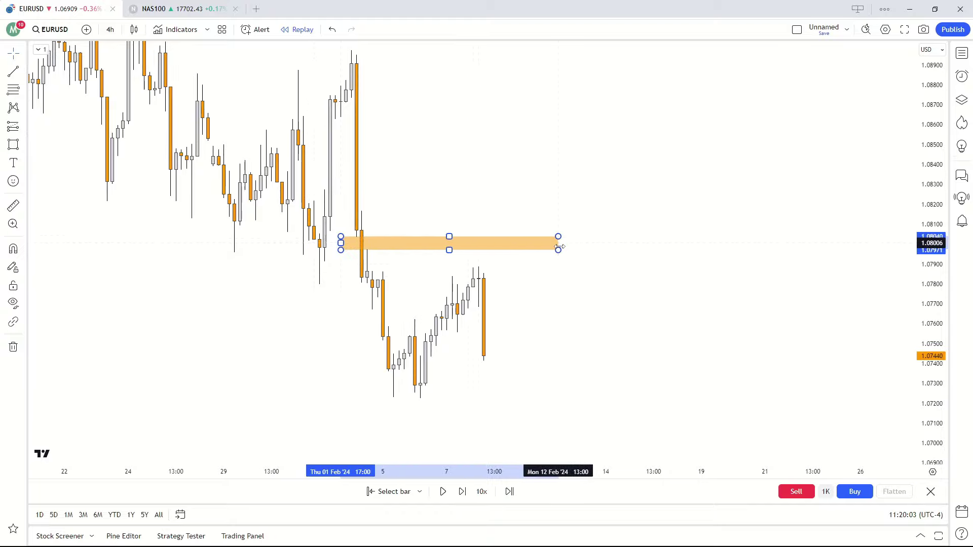
- Play the replay forward on the 4-hour chart, advancing bar by bar until price wicks through the rectangle zone
{"action": "left_click", "coordinate": [444, 495]}
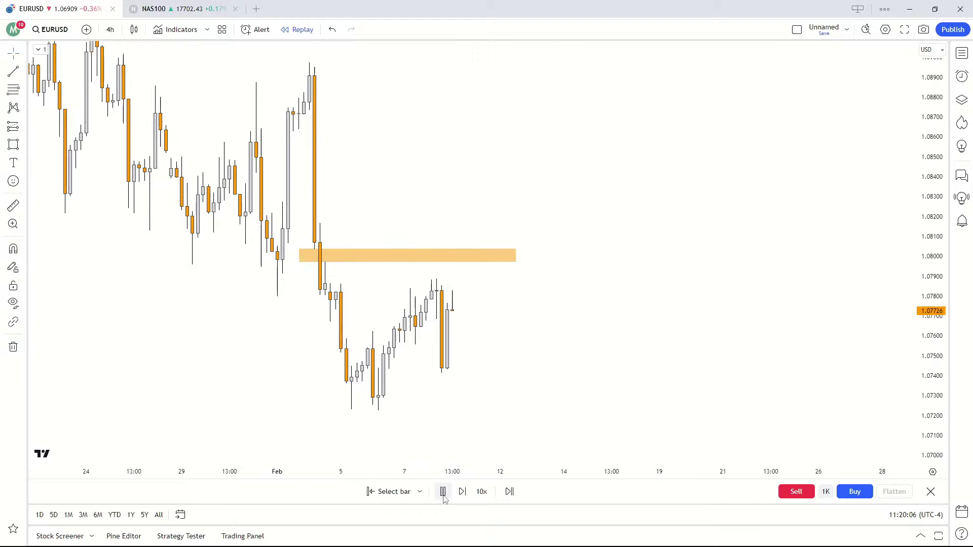
{"action": "left_click", "coordinate": [443, 496]}
{"action": "left_click", "coordinate": [462, 492]}
{"action": "left_click", "coordinate": [463, 492]}
{"action": "left_click", "coordinate": [463, 491]}
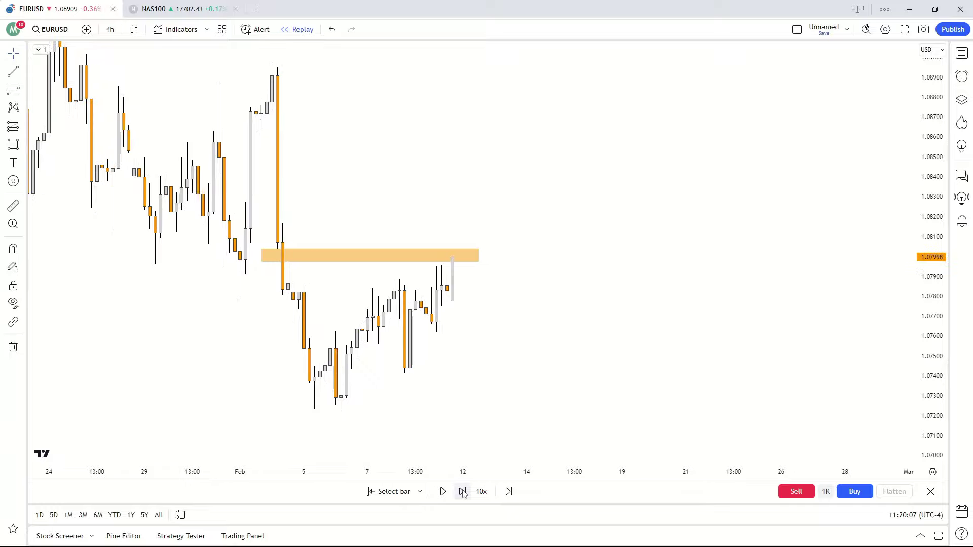
{"action": "left_click", "coordinate": [462, 491]}
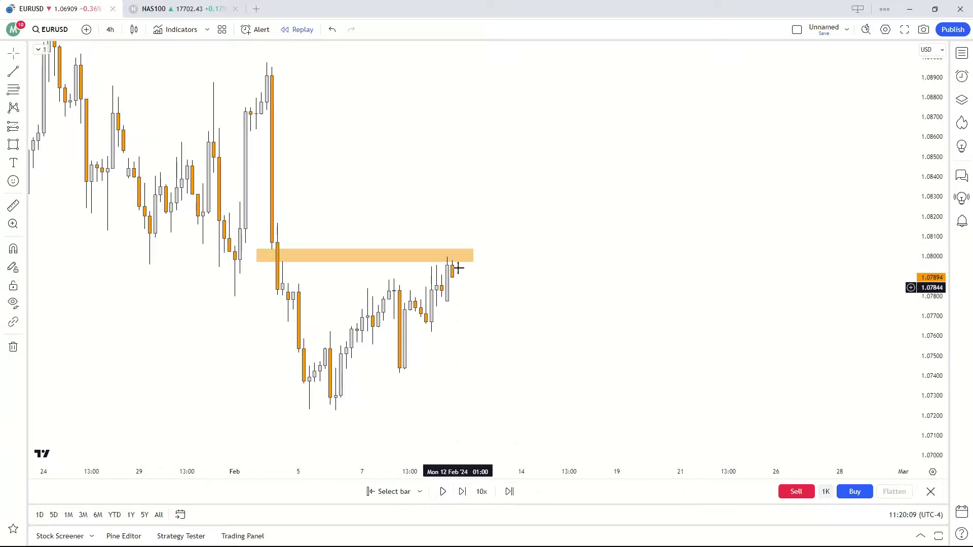
{"action": "left_click_drag", "start_coordinate": [456, 287], "coordinate": [463, 272]}
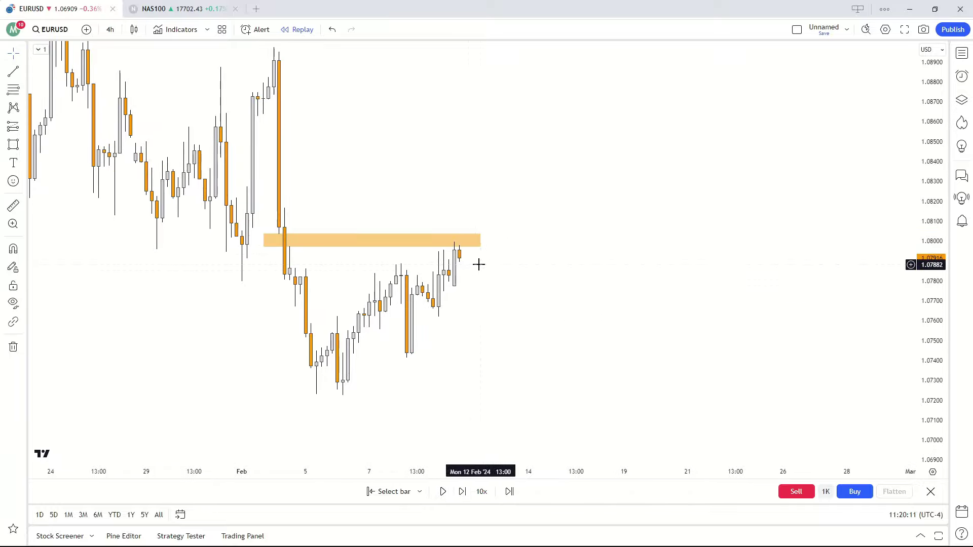
{"action": "key", "text": "shift+Right"}
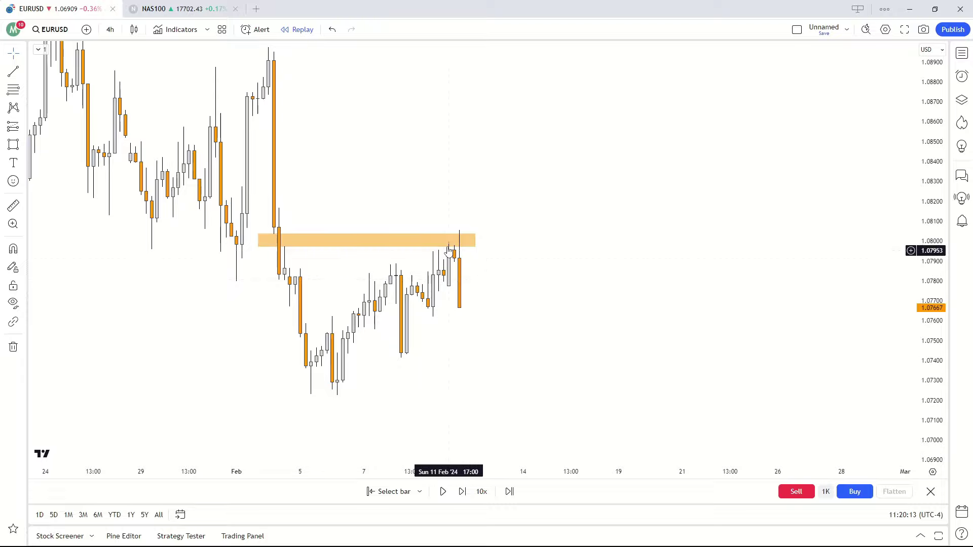
- Draw a horizontal trend line at about 1.0722 along the early-February lows, starting at the second low and reaching past the latest bar
{"action": "left_click_drag", "start_coordinate": [449, 309], "coordinate": [481, 391]}
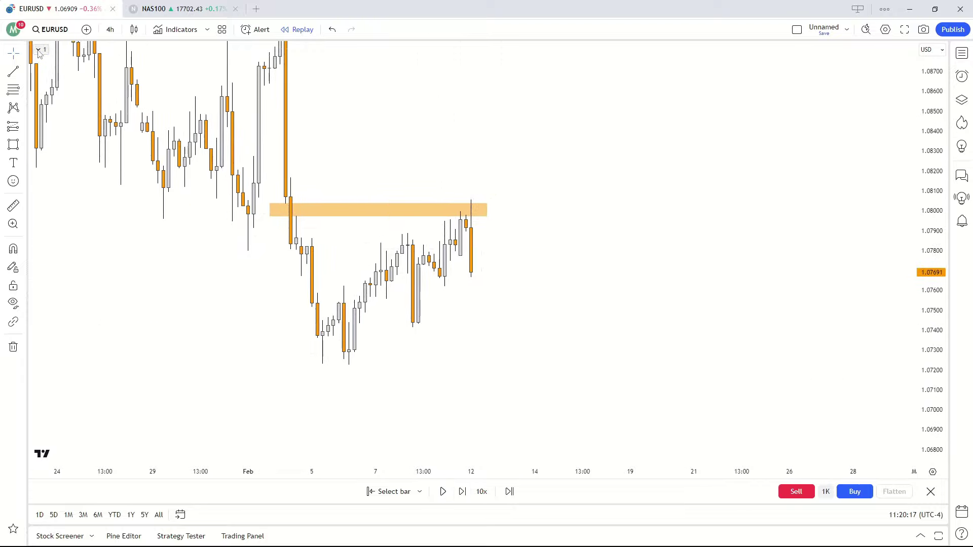
{"action": "left_click", "coordinate": [10, 71]}
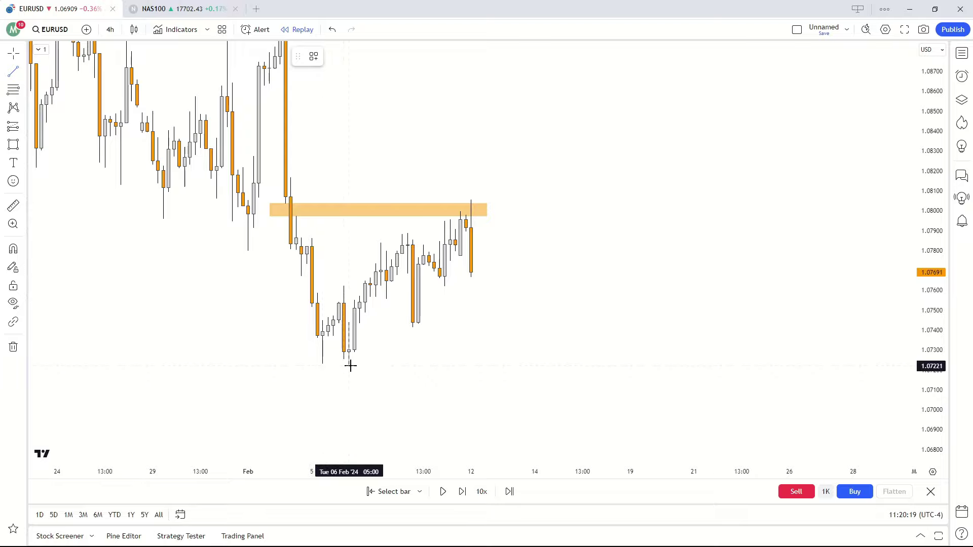
{"action": "left_click", "coordinate": [322, 362]}
{"action": "left_click", "coordinate": [525, 362]}
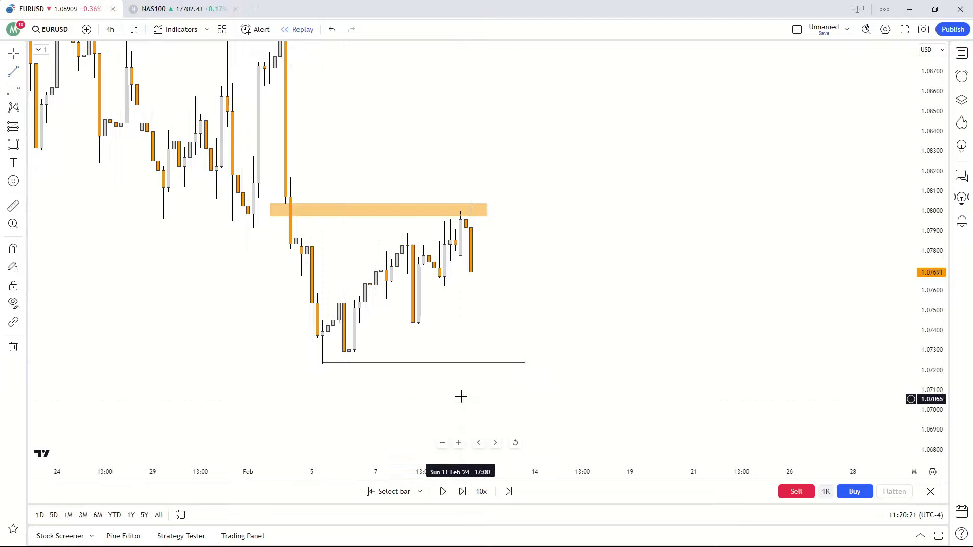
{"action": "left_click_drag", "start_coordinate": [451, 365], "coordinate": [496, 366]}
{"action": "left_click", "coordinate": [530, 333]}
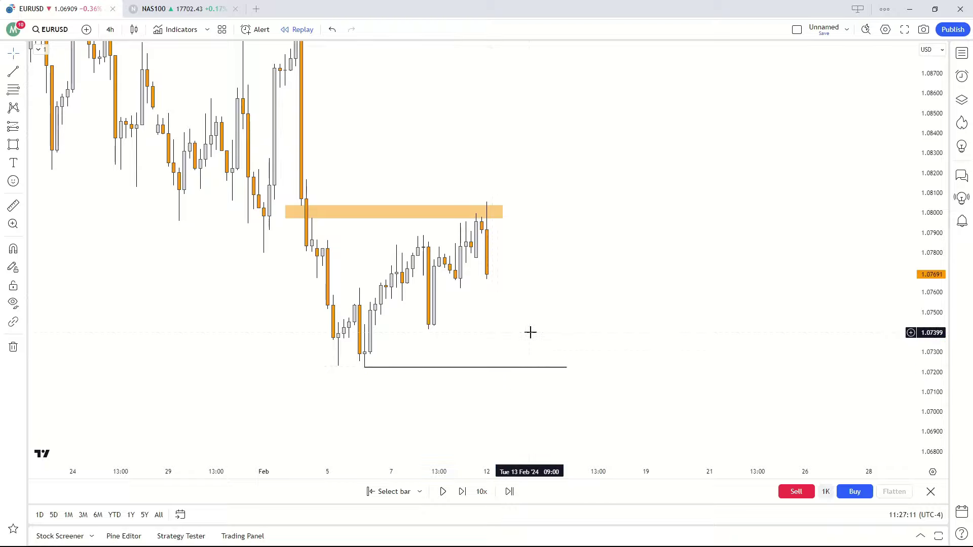
- Change the chart interval to 15 minutes and reset the chart view
{"action": "left_click_drag", "start_coordinate": [530, 332], "coordinate": [527, 339]}
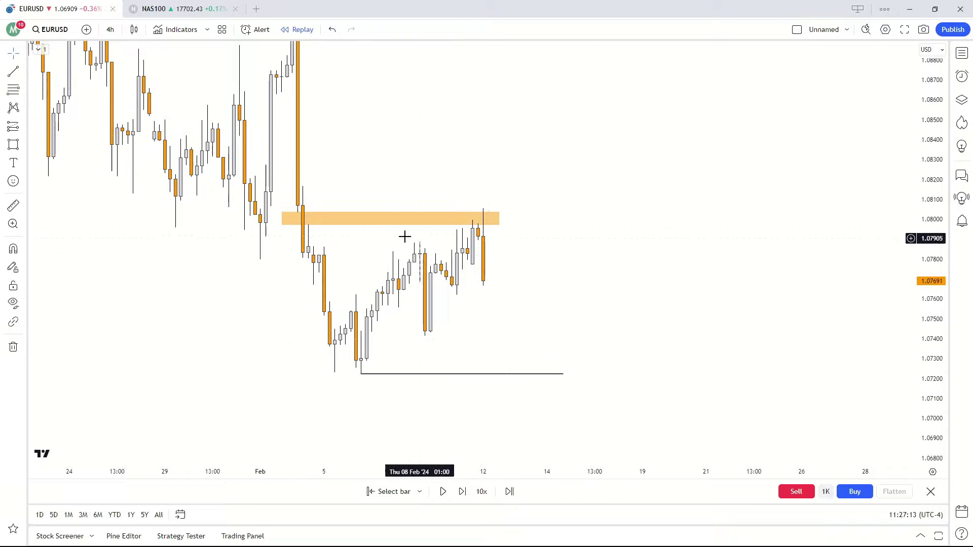
{"action": "key", "text": "comma"}
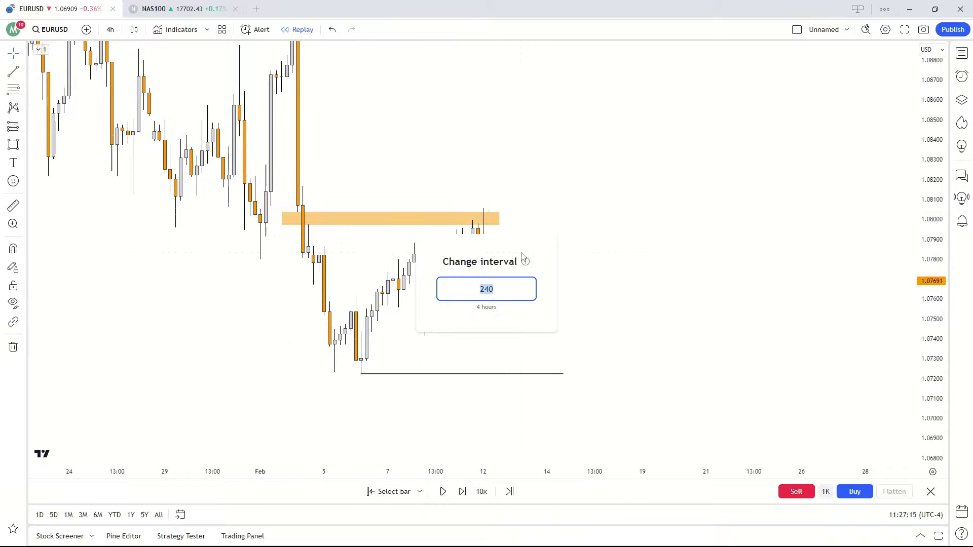
{"action": "key", "text": "Return"}
{"action": "right_click", "coordinate": [571, 285]}
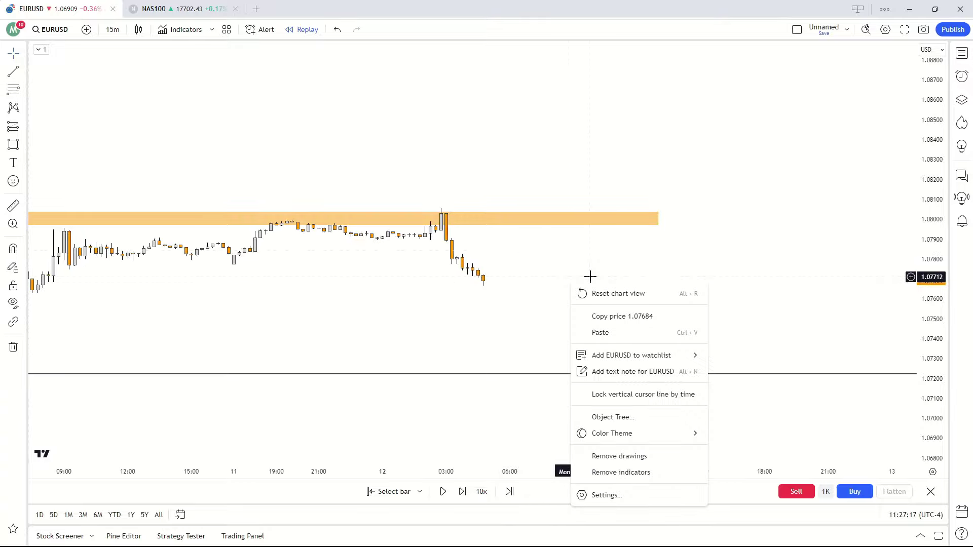
{"action": "left_click", "coordinate": [612, 296]}
{"action": "scroll", "coordinate": [583, 306], "scroll_direction": "up", "scroll_amount": 1}
{"action": "left_click_drag", "start_coordinate": [531, 312], "coordinate": [368, 313]}
{"action": "scroll", "coordinate": [368, 313], "scroll_direction": "up", "scroll_amount": 4}
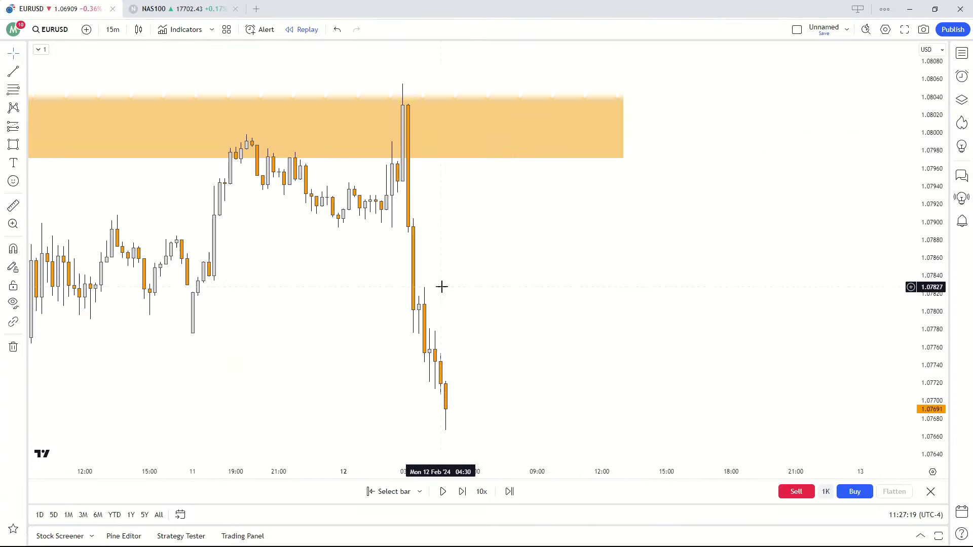
- Draw a rectangle on the 15-minute chart from about 1.0795 to the 12 Feb swing high near 1.0805, stretching to about 21:30
{"action": "mouse_move", "coordinate": [397, 181]}
{"action": "left_mouse_down"}
{"action": "mouse_move", "coordinate": [427, 71]}
{"action": "mouse_move", "coordinate": [436, 82]}
{"action": "left_mouse_up"}
{"action": "left_click_drag", "start_coordinate": [439, 132], "coordinate": [806, 122]}
{"action": "left_click", "coordinate": [671, 259]}
- Place a short position with entry at 1.07945, stop at 1.08056 above the 15-minute zone, and target at 1.07224 on the low line
{"action": "left_click_drag", "start_coordinate": [930, 148], "coordinate": [930, 259]}
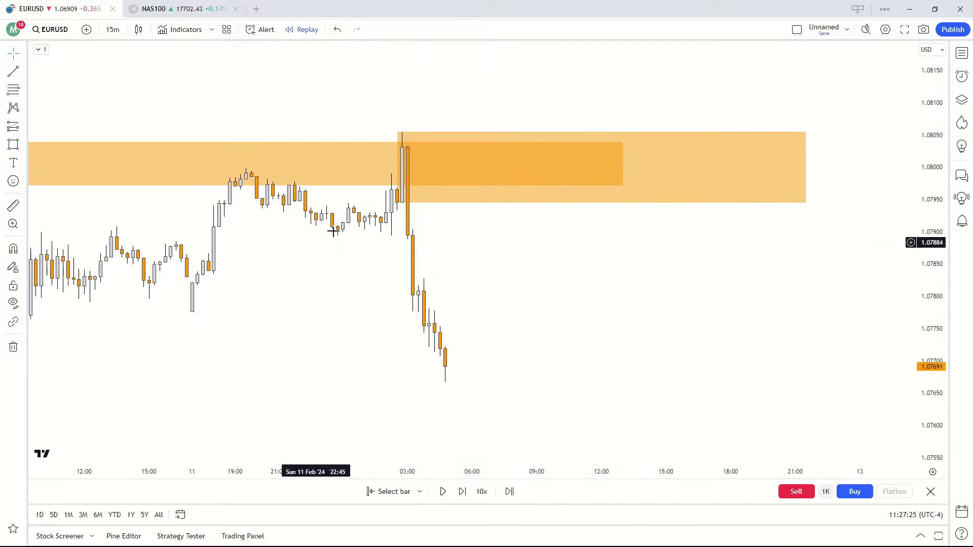
{"action": "left_click_drag", "start_coordinate": [353, 218], "coordinate": [364, 230]}
{"action": "left_click_drag", "start_coordinate": [919, 255], "coordinate": [909, 343]}
{"action": "scroll", "coordinate": [576, 349], "scroll_direction": "down", "scroll_amount": 5}
{"action": "left_click_drag", "start_coordinate": [574, 351], "coordinate": [490, 280]}
{"action": "left_click_drag", "start_coordinate": [921, 177], "coordinate": [921, 327]}
{"action": "scroll", "coordinate": [801, 342], "scroll_direction": "down", "scroll_amount": 5}
{"action": "left_click_drag", "start_coordinate": [708, 343], "coordinate": [461, 372]}
{"action": "scroll", "coordinate": [462, 371], "scroll_direction": "up", "scroll_amount": 2}
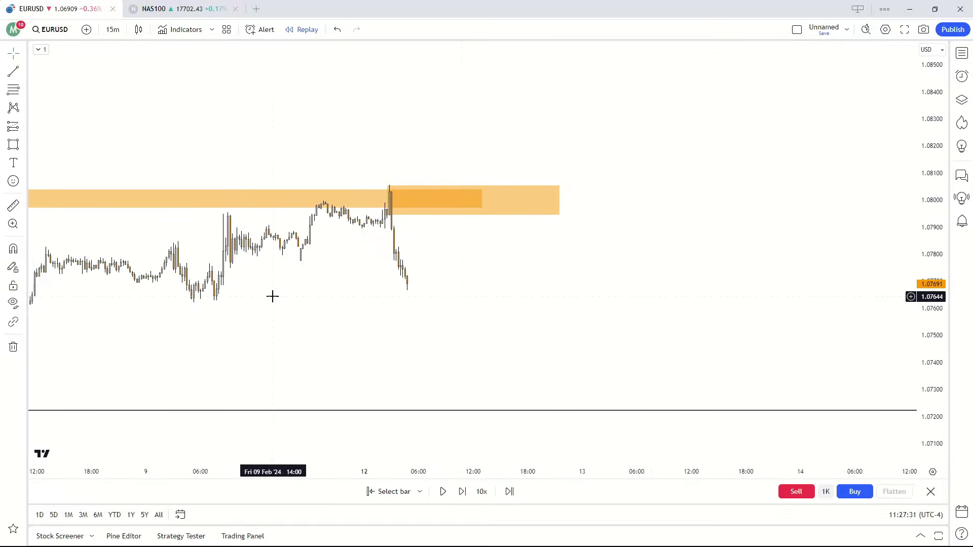
{"action": "left_click", "coordinate": [24, 128]}
{"action": "left_click", "coordinate": [60, 158]}
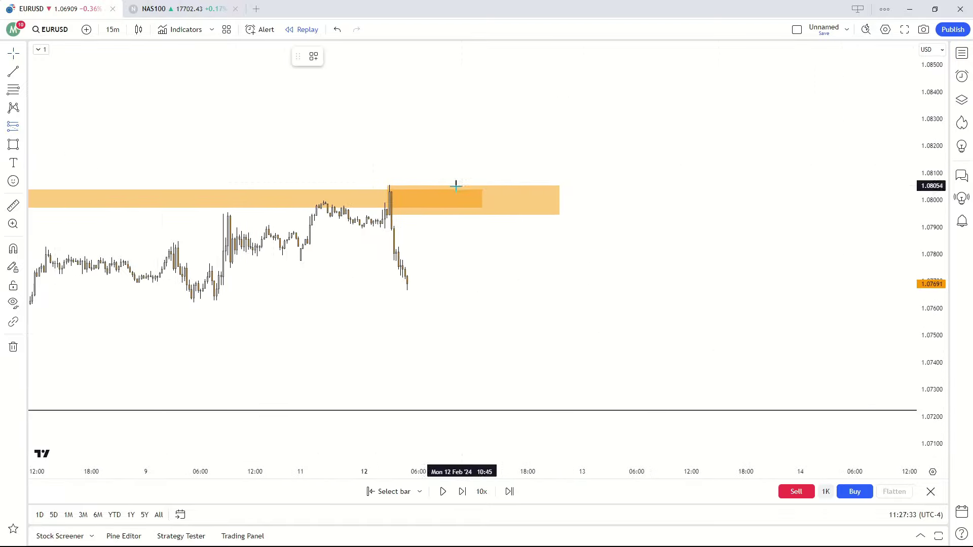
{"action": "left_click", "coordinate": [463, 215]}
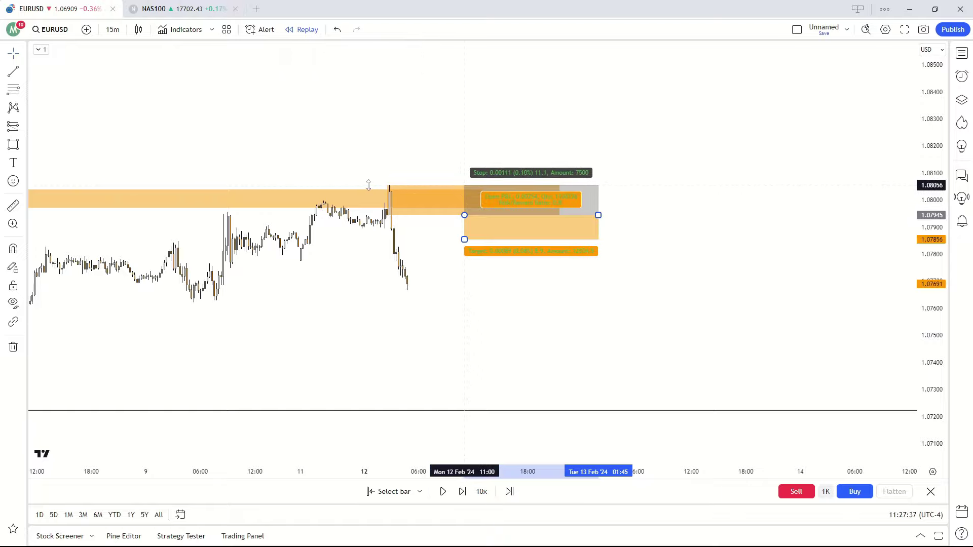
{"action": "left_click", "coordinate": [515, 273]}
{"action": "left_click_drag", "start_coordinate": [464, 239], "coordinate": [278, 340]}
- Start the replay on the 15-minute chart with the short position and its target line in view
{"action": "scroll", "coordinate": [295, 390], "scroll_direction": "down", "scroll_amount": 6}
{"action": "left_click_drag", "start_coordinate": [633, 344], "coordinate": [557, 365]}
{"action": "left_click_drag", "start_coordinate": [490, 304], "coordinate": [645, 296]}
{"action": "scroll", "coordinate": [645, 295], "scroll_direction": "up", "scroll_amount": 4}
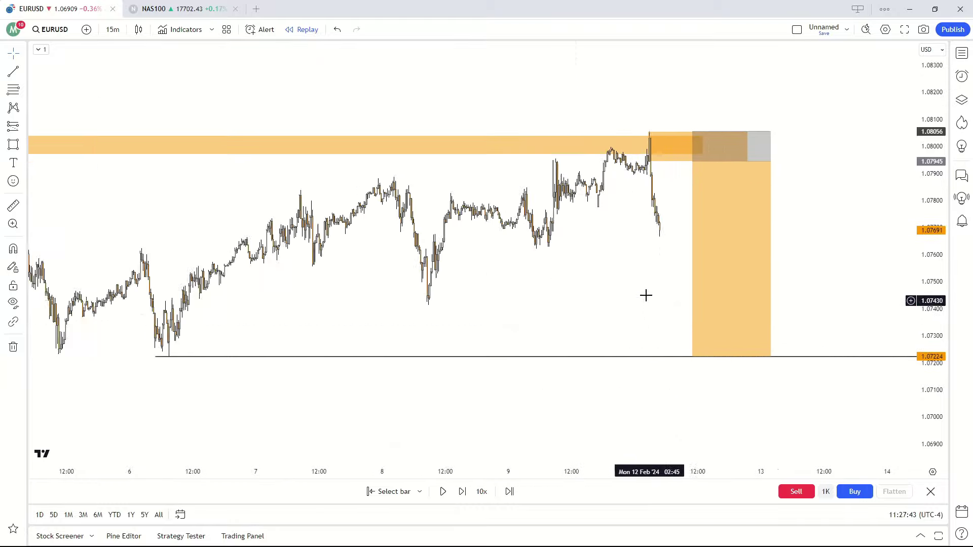
{"action": "left_click_drag", "start_coordinate": [933, 244], "coordinate": [934, 109]}
{"action": "left_click_drag", "start_coordinate": [834, 157], "coordinate": [806, 180]}
{"action": "scroll", "coordinate": [797, 180], "scroll_direction": "up", "scroll_amount": 1}
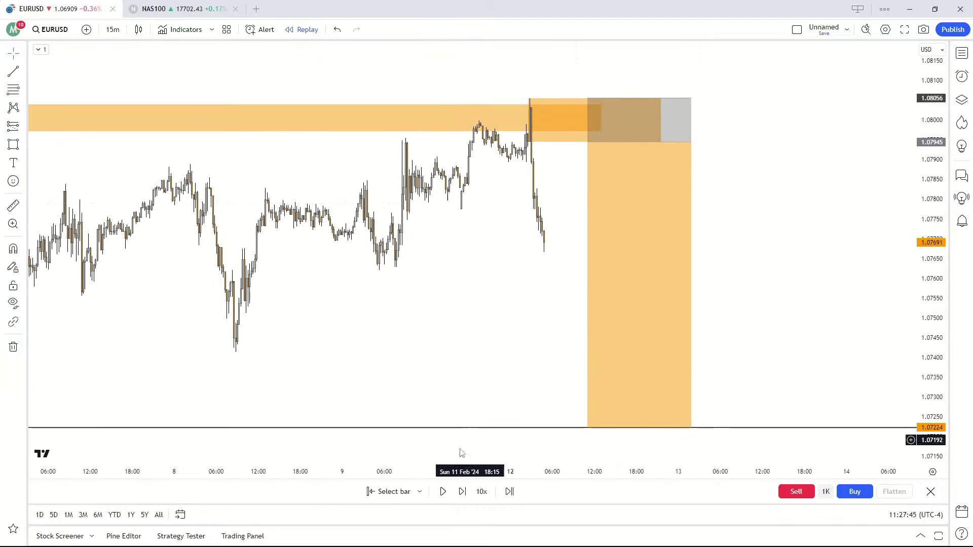
{"action": "left_click", "coordinate": [443, 491]}
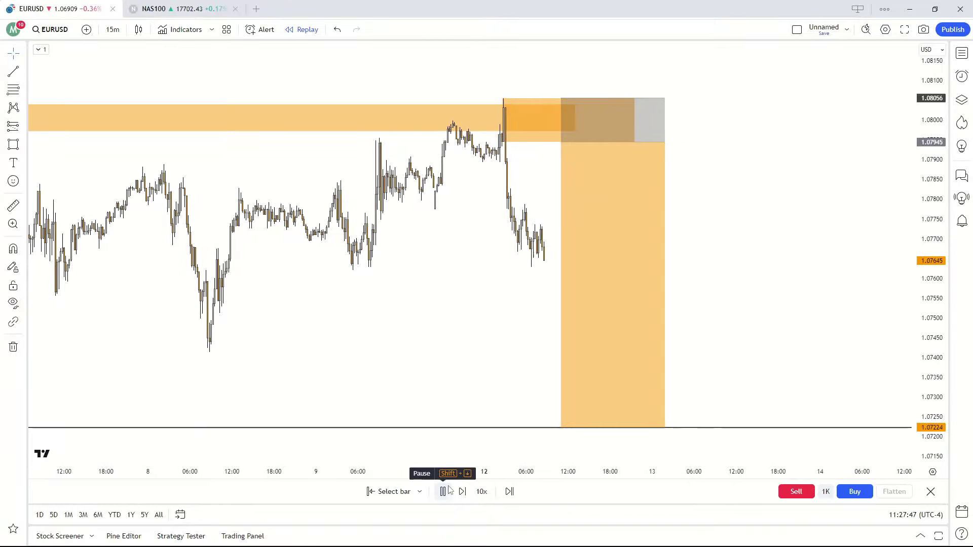
{"action": "left_click_drag", "start_coordinate": [436, 330], "coordinate": [369, 337]}
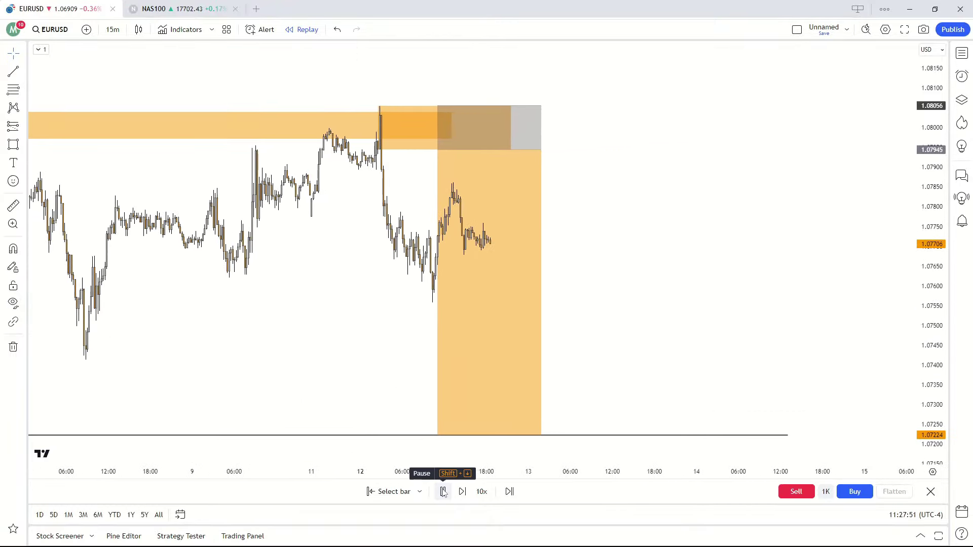
- Move the short position forward onto the newest bars and extend the 15-minute zone to about 14:30 on 13 Feb during the replay
{"action": "left_click", "coordinate": [474, 378]}
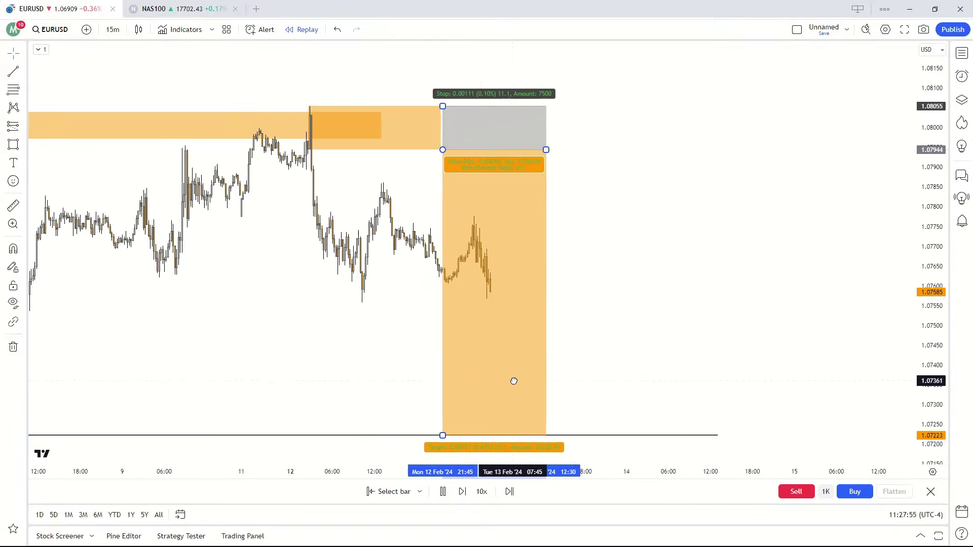
{"action": "left_click", "coordinate": [394, 492]}
{"action": "left_click", "coordinate": [494, 452]}
{"action": "left_click_drag", "start_coordinate": [386, 301], "coordinate": [396, 348]}
{"action": "scroll", "coordinate": [395, 347], "scroll_direction": "up", "scroll_amount": 4}
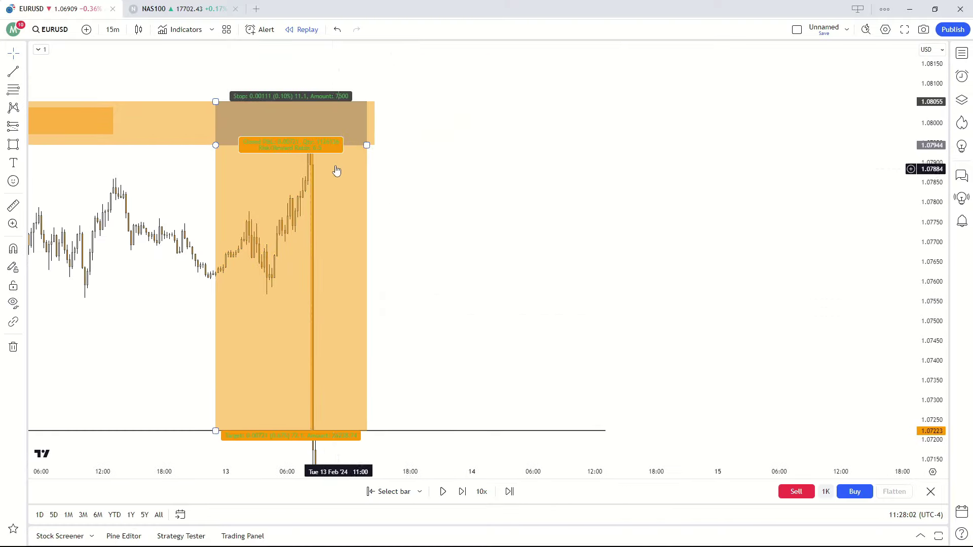
- Narrow the short position on both sides so it frames the 13 Feb return to the zone, ending at 10:45
{"action": "left_click_drag", "start_coordinate": [428, 173], "coordinate": [585, 178]}
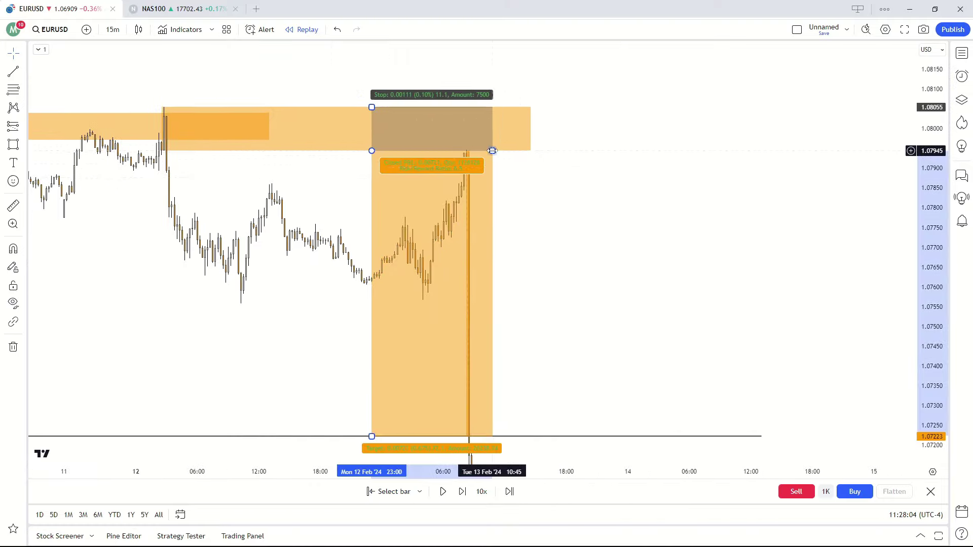
{"action": "left_click_drag", "start_coordinate": [376, 151], "coordinate": [460, 151]}
{"action": "left_click_drag", "start_coordinate": [416, 357], "coordinate": [418, 333]}
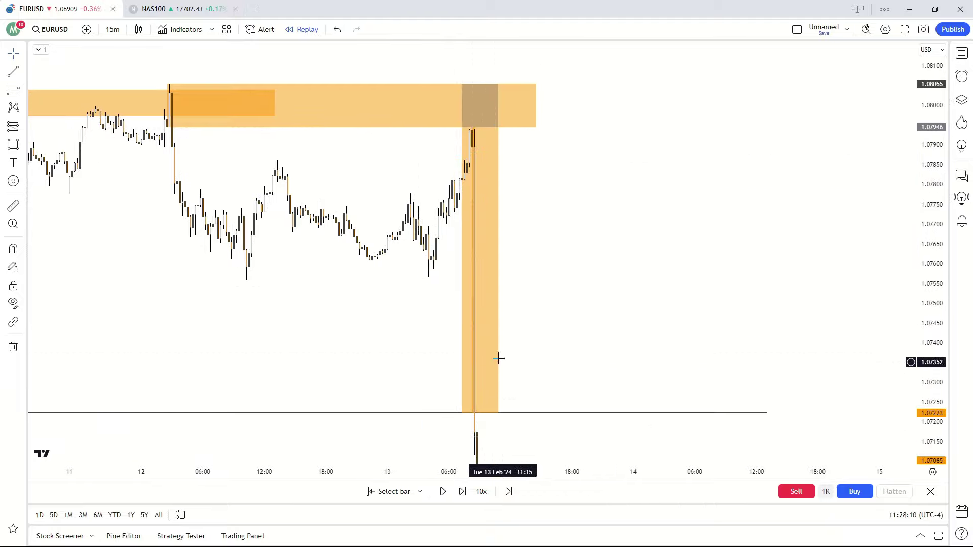
- Examine how price returns to the 15-minute zone, triggers the short entry and moves toward the target line
{"action": "scroll", "coordinate": [405, 345], "scroll_direction": "up", "scroll_amount": 4}
{"action": "left_click_drag", "start_coordinate": [193, 296], "coordinate": [456, 322]}
{"action": "left_click_drag", "start_coordinate": [413, 277], "coordinate": [493, 326]}
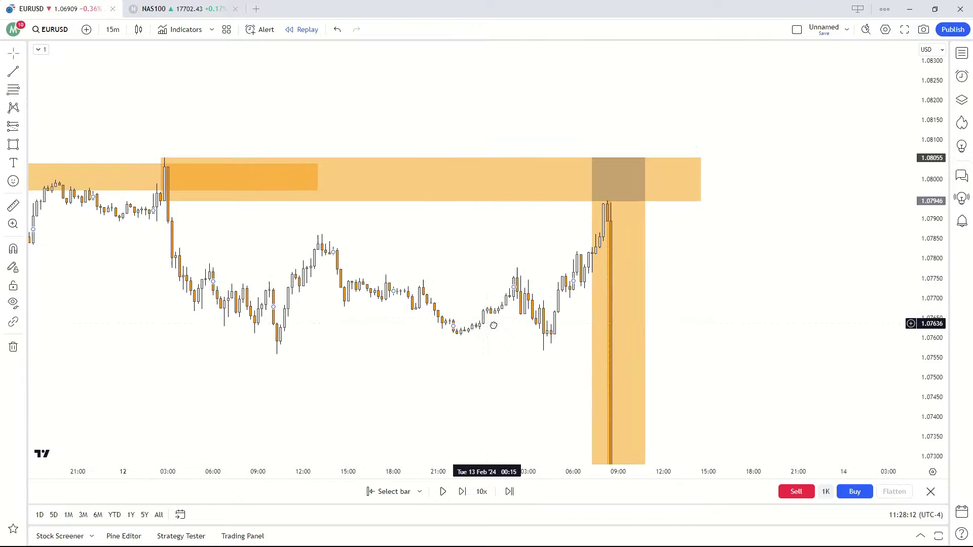
{"action": "scroll", "coordinate": [493, 326], "scroll_direction": "up", "scroll_amount": 4}
{"action": "left_click_drag", "start_coordinate": [343, 270], "coordinate": [343, 239]}
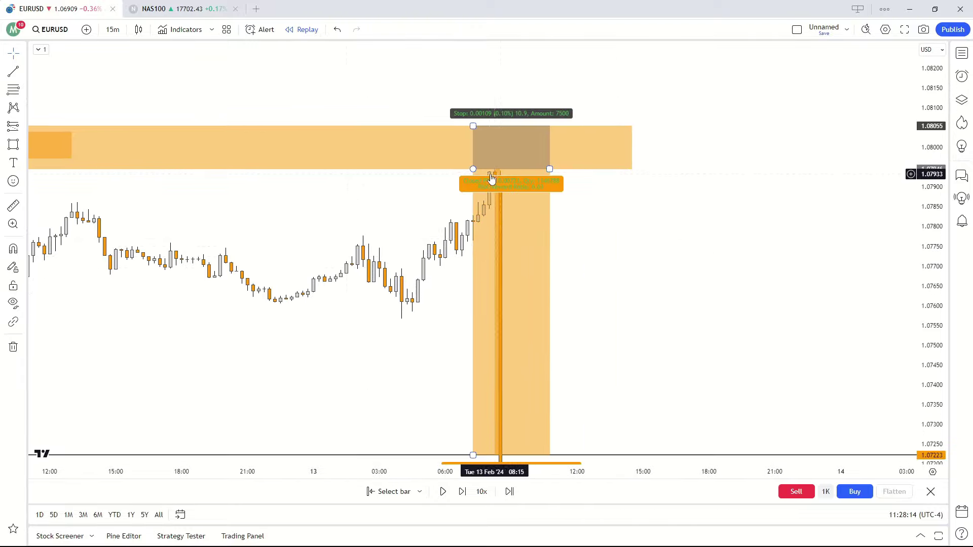
{"action": "scroll", "coordinate": [440, 190], "scroll_direction": "down", "scroll_amount": 1}
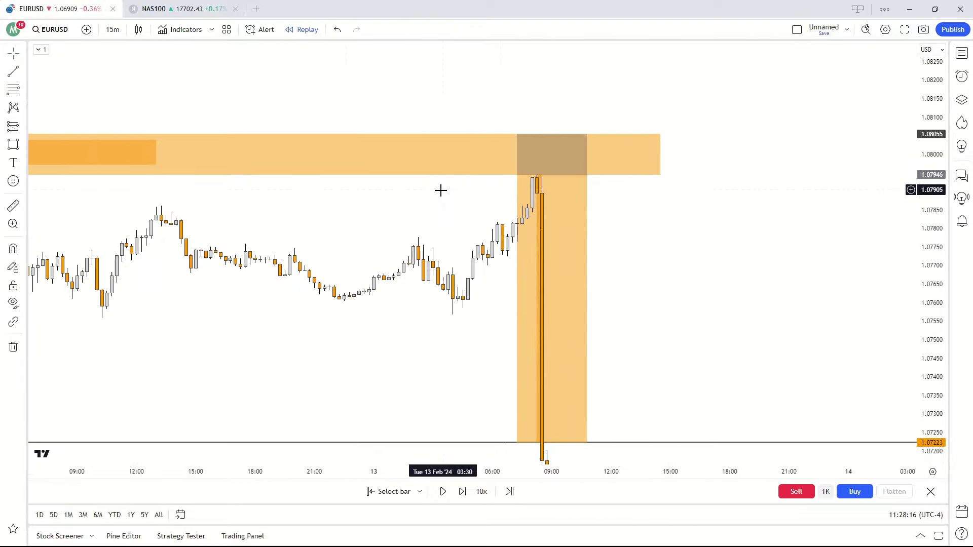
{"action": "scroll", "coordinate": [441, 191], "scroll_direction": "down", "scroll_amount": 3}
{"action": "left_click_drag", "start_coordinate": [595, 212], "coordinate": [561, 146]}
{"action": "left_click_drag", "start_coordinate": [931, 127], "coordinate": [931, 275]}
{"action": "scroll", "coordinate": [829, 272], "scroll_direction": "down", "scroll_amount": 4}
{"action": "left_click_drag", "start_coordinate": [829, 273], "coordinate": [652, 325]}
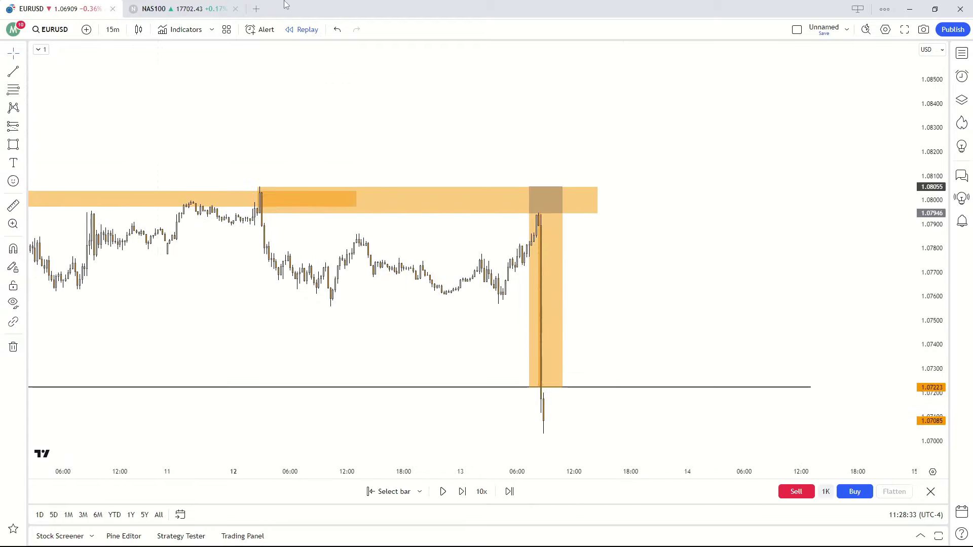
- Switch the chart interval back to 4 hours and reset the chart view
{"action": "left_click", "coordinate": [113, 30]}
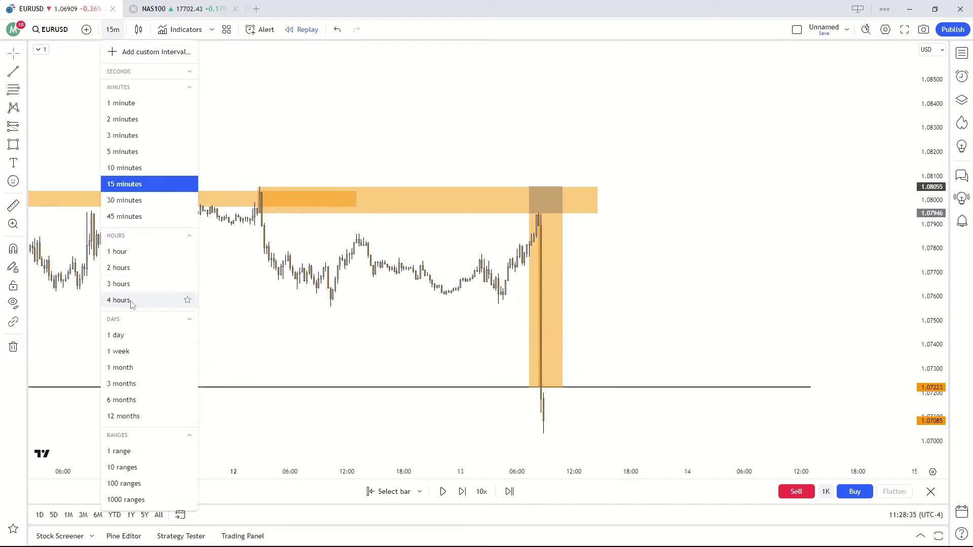
{"action": "left_click", "coordinate": [147, 301]}
{"action": "right_click", "coordinate": [398, 292]}
{"action": "left_click", "coordinate": [398, 296]}
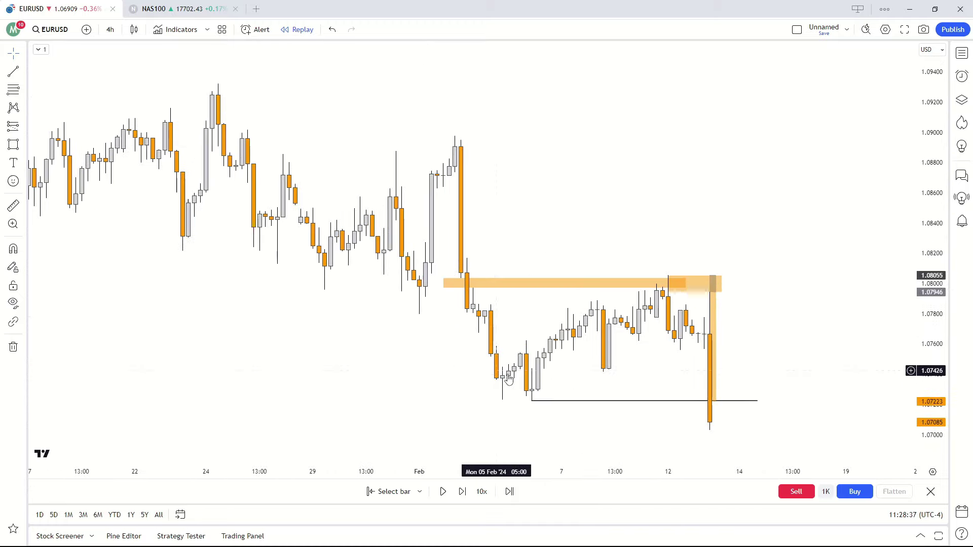
- Remove all drawings from the 4-hour EURUSD chart
{"action": "right_click", "coordinate": [617, 325]}
{"action": "mouse_move", "coordinate": [645, 476]}
{"action": "left_click", "coordinate": [653, 495]}
- Play and step the replay forward to the 14 Feb 13:00 bar
{"action": "left_click", "coordinate": [442, 491]}
{"action": "left_click", "coordinate": [443, 492]}
{"action": "scroll", "coordinate": [385, 389], "scroll_direction": "down", "scroll_amount": 3}
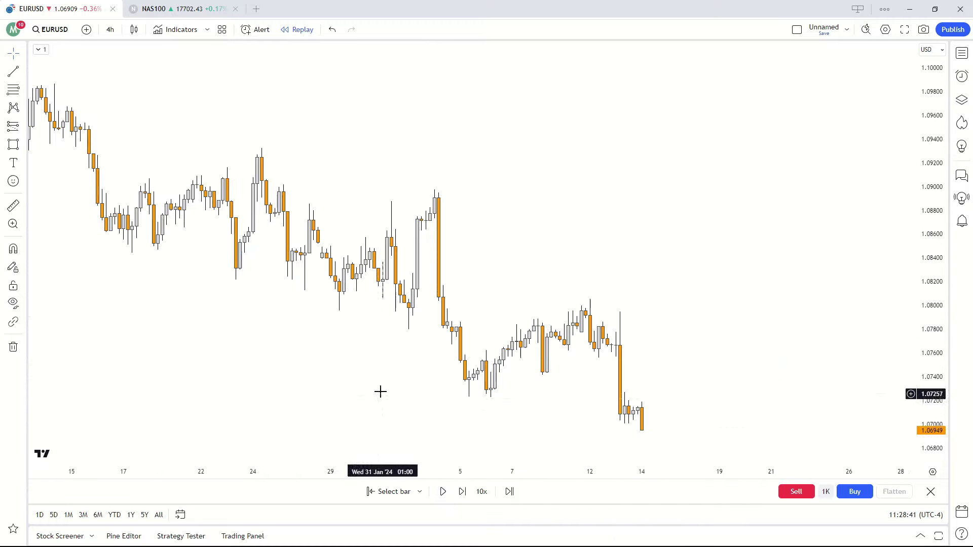
{"action": "left_click_drag", "start_coordinate": [930, 314], "coordinate": [930, 254]}
{"action": "left_click_drag", "start_coordinate": [638, 279], "coordinate": [623, 271]}
{"action": "scroll", "coordinate": [439, 394], "scroll_direction": "up", "scroll_amount": 3}
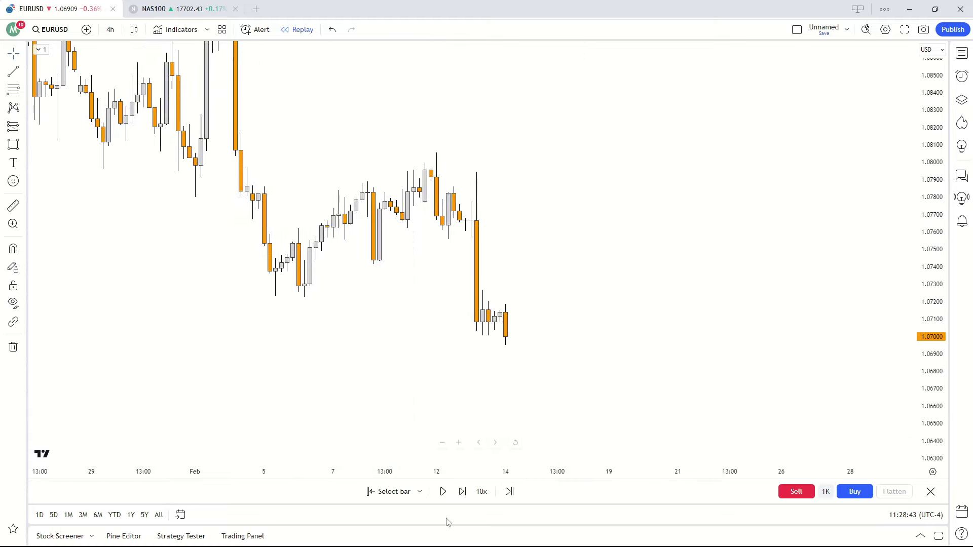
{"action": "left_click", "coordinate": [462, 491]}
{"action": "left_click", "coordinate": [461, 491]}
{"action": "left_click", "coordinate": [462, 492]}
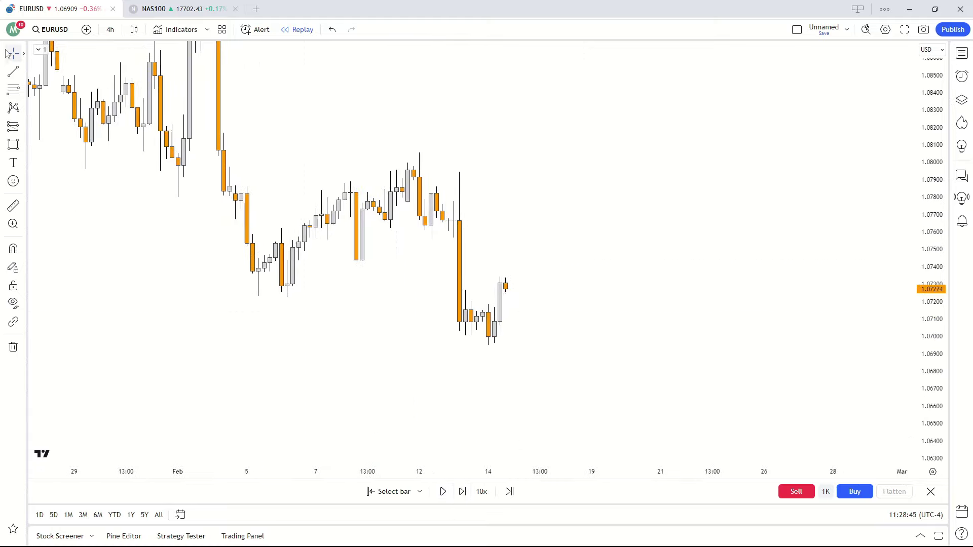
- Draw a horizontal trend line from the 6 Feb low at about 1.0723 to 13 Feb
{"action": "left_click", "coordinate": [10, 74]}
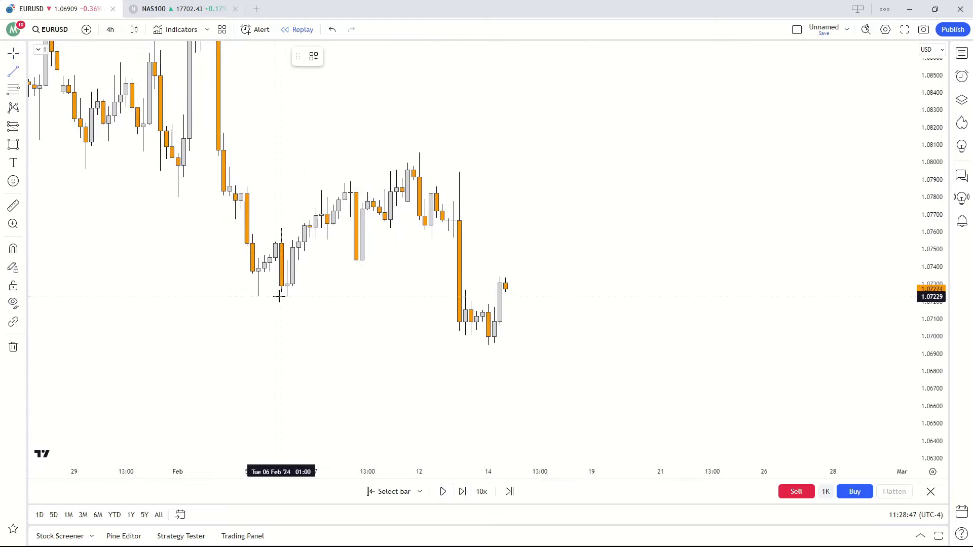
{"action": "left_click", "coordinate": [280, 297]}
{"action": "left_click", "coordinate": [452, 321]}
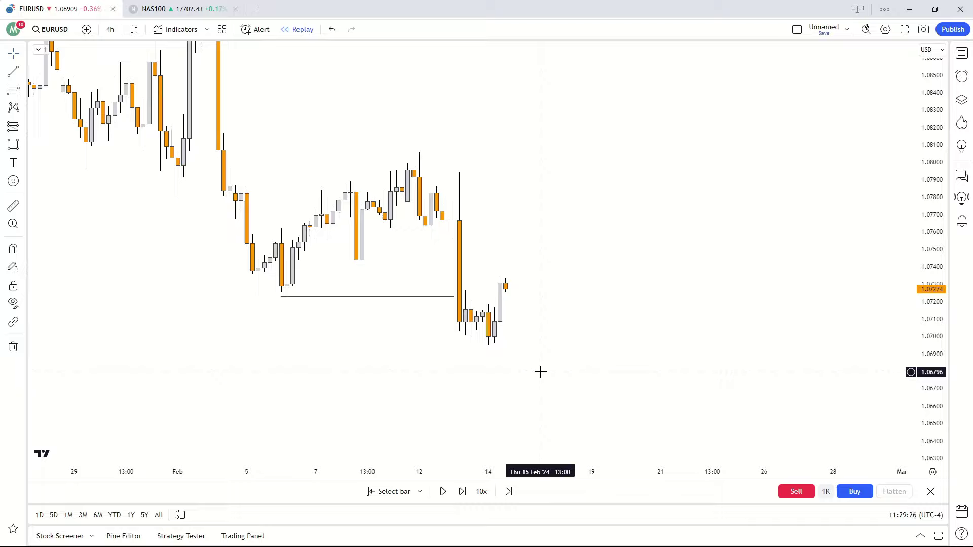
- Rewind the replay to the large bearish candle at 13 Feb 05:00
{"action": "left_click", "coordinate": [400, 492]}
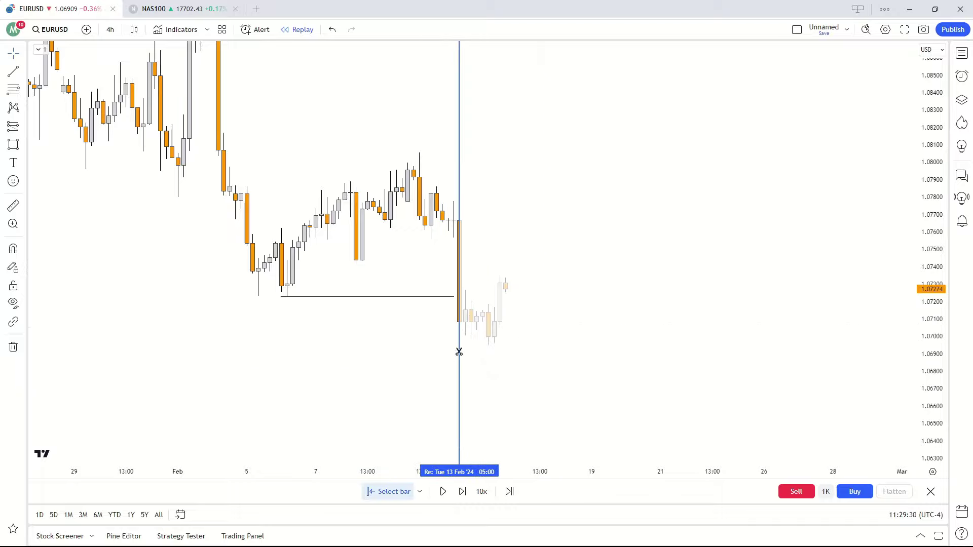
{"action": "key", "text": "Escape"}
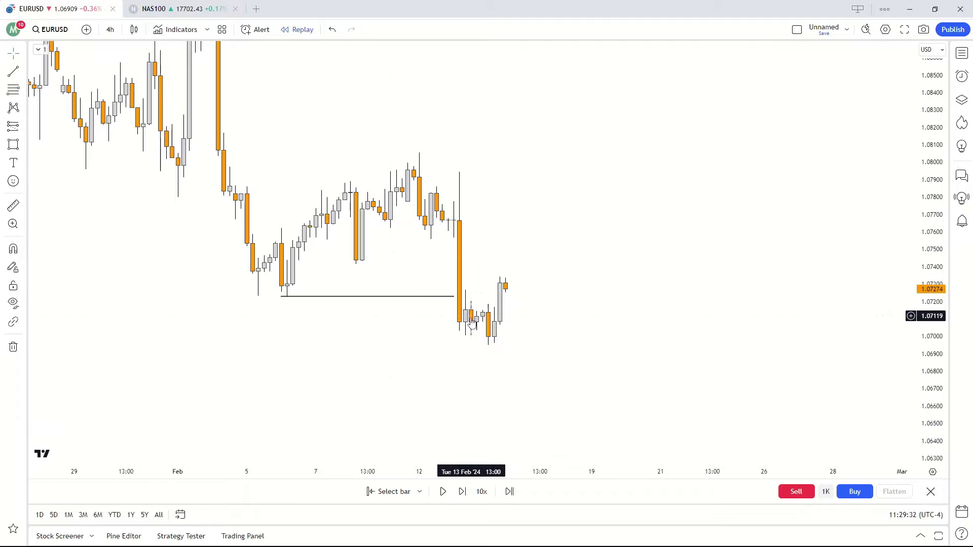
{"action": "left_click_drag", "start_coordinate": [408, 327], "coordinate": [415, 323]}
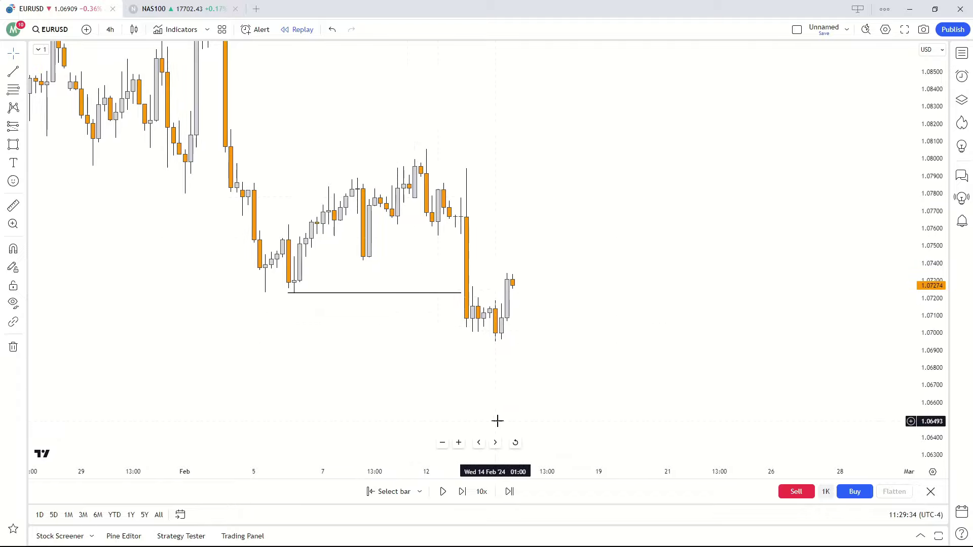
{"action": "left_click_drag", "start_coordinate": [444, 378], "coordinate": [458, 367]}
{"action": "scroll", "coordinate": [457, 368], "scroll_direction": "up", "scroll_amount": 2}
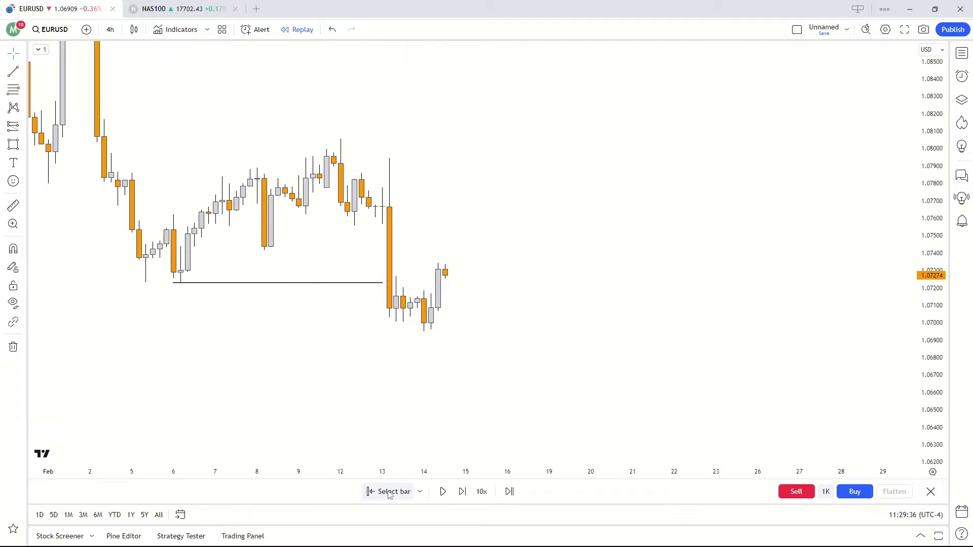
{"action": "left_click", "coordinate": [389, 491]}
{"action": "left_click", "coordinate": [394, 404]}
- Draw a short horizontal line from the low of the 13 Feb 05:00 candle at about 1.0703 to 14 Feb
{"action": "left_click_drag", "start_coordinate": [386, 357], "coordinate": [419, 359]}
{"action": "scroll", "coordinate": [405, 368], "scroll_direction": "up", "scroll_amount": 3}
{"action": "left_click_drag", "start_coordinate": [938, 314], "coordinate": [932, 155]}
{"action": "left_click_drag", "start_coordinate": [566, 308], "coordinate": [716, 283]}
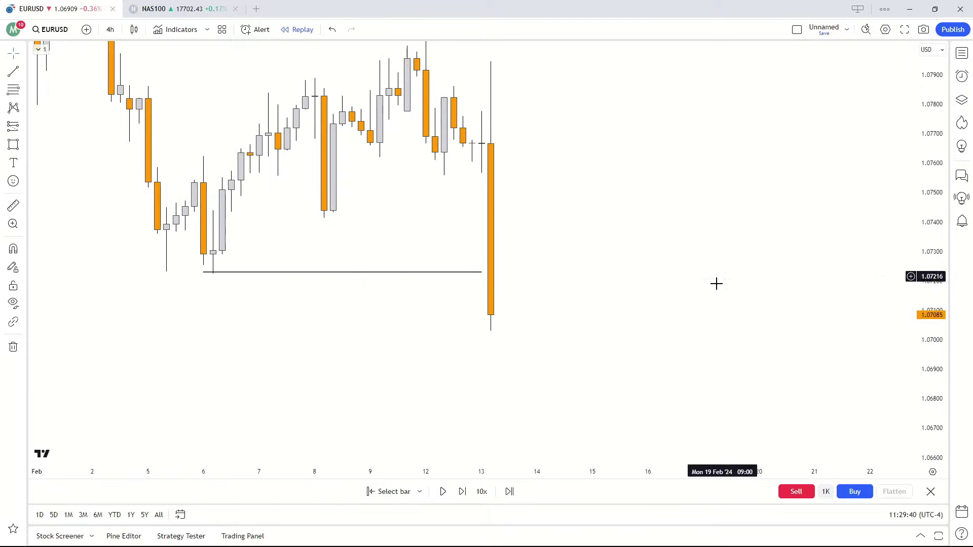
{"action": "left_click_drag", "start_coordinate": [623, 283], "coordinate": [569, 268]}
{"action": "left_click", "coordinate": [10, 72]}
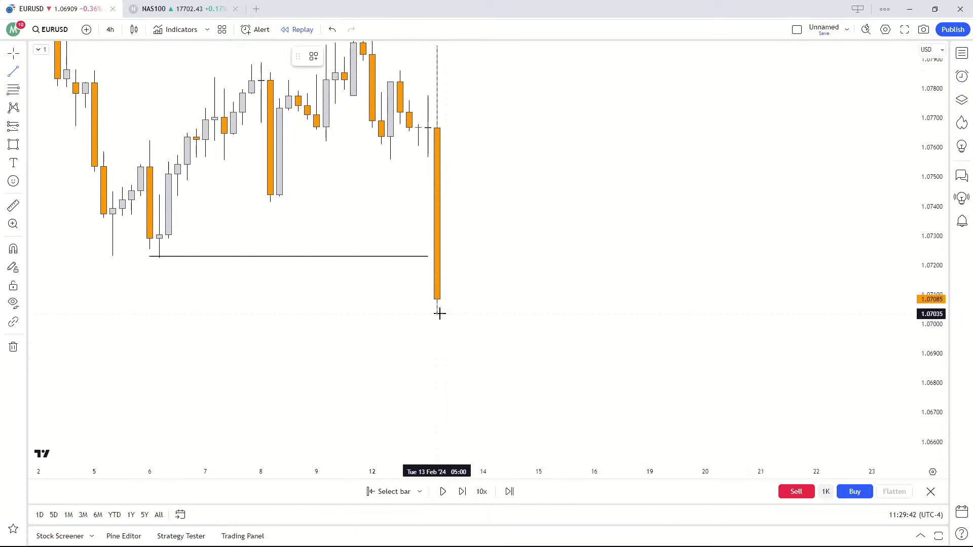
{"action": "left_click_drag", "start_coordinate": [438, 315], "coordinate": [493, 314]}
{"action": "left_click", "coordinate": [476, 402]}
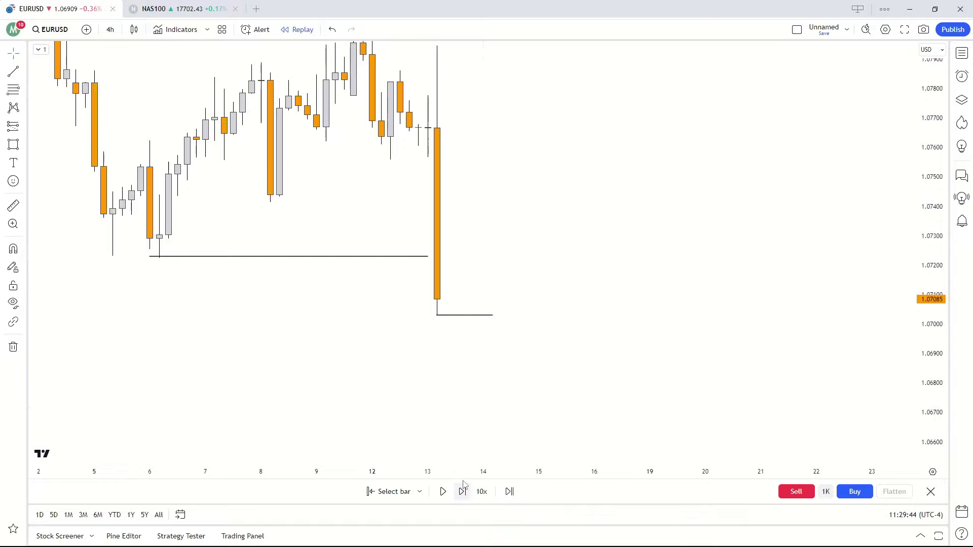
- Advance the replay two bars and shift the short line down to the 13 Feb 09:00 low at about 1.0700
{"action": "left_click", "coordinate": [462, 490]}
{"action": "left_click", "coordinate": [462, 491]}
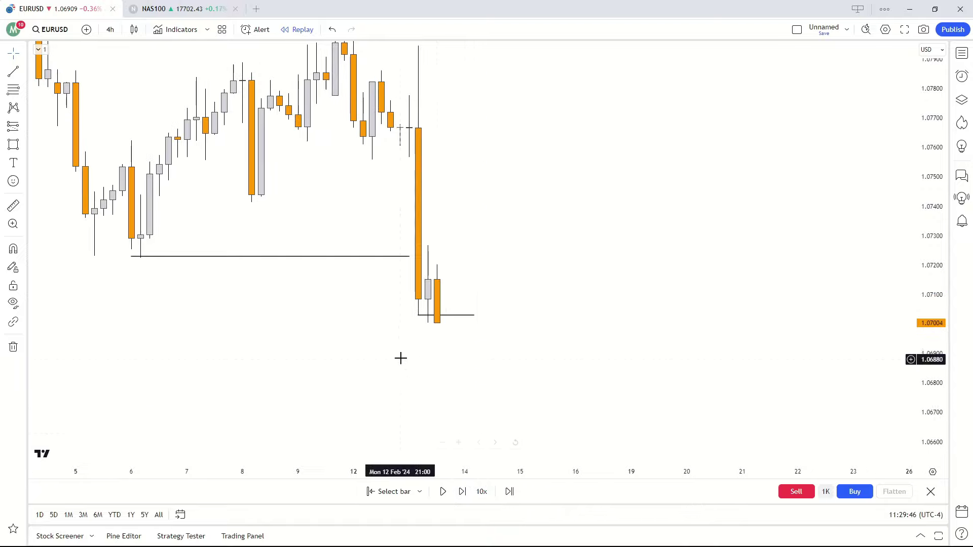
{"action": "left_click_drag", "start_coordinate": [401, 358], "coordinate": [423, 368]}
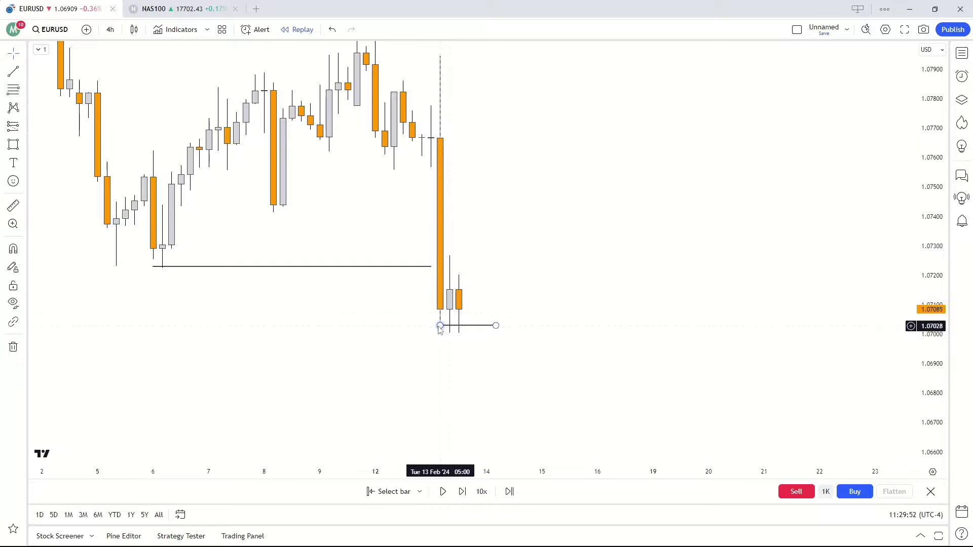
{"action": "left_click_drag", "start_coordinate": [431, 346], "coordinate": [434, 347]}
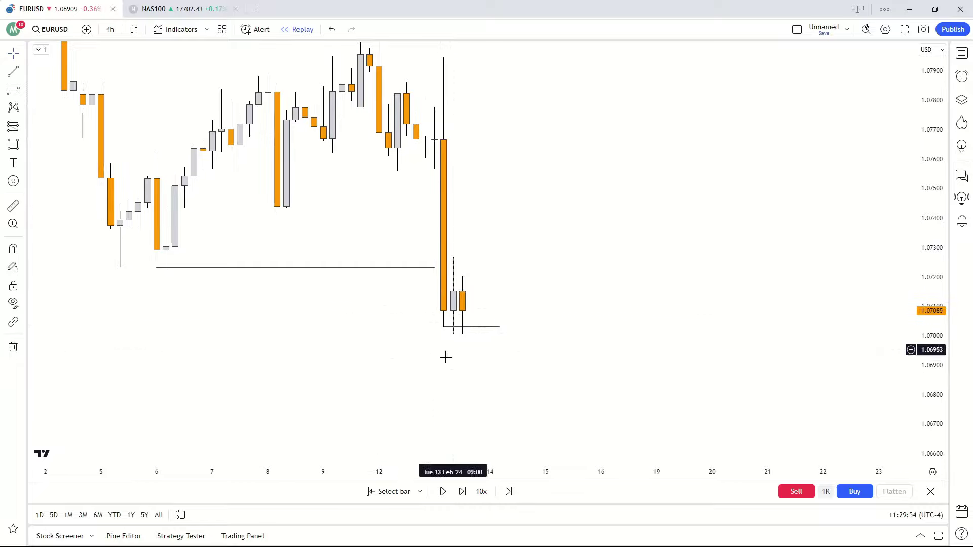
{"action": "scroll", "coordinate": [412, 308], "scroll_direction": "up", "scroll_amount": 1}
{"action": "left_click_drag", "start_coordinate": [345, 366], "coordinate": [462, 359]}
{"action": "left_click_drag", "start_coordinate": [930, 286], "coordinate": [930, 197]}
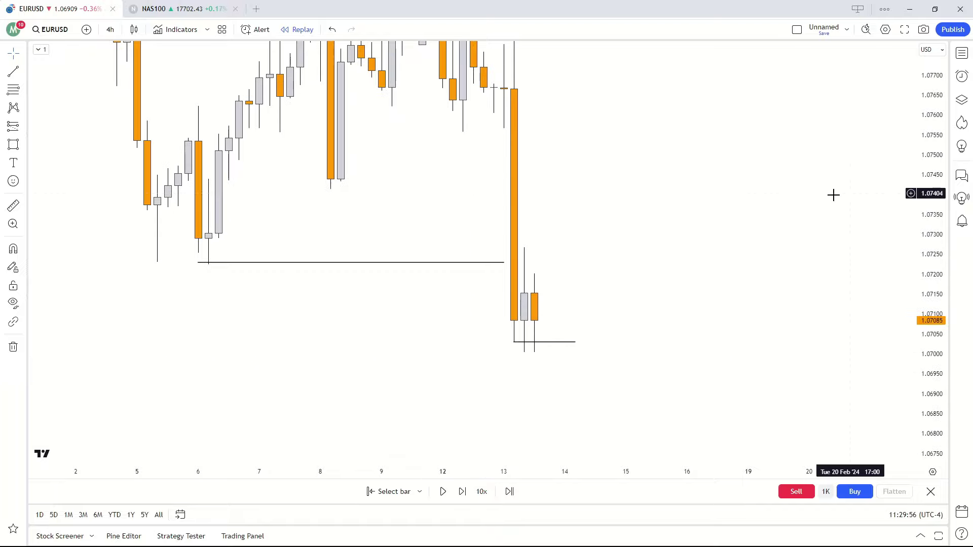
{"action": "scroll", "coordinate": [834, 194], "scroll_direction": "up", "scroll_amount": 2}
{"action": "left_click_drag", "start_coordinate": [572, 338], "coordinate": [570, 339]}
{"action": "left_click_drag", "start_coordinate": [442, 344], "coordinate": [455, 328]}
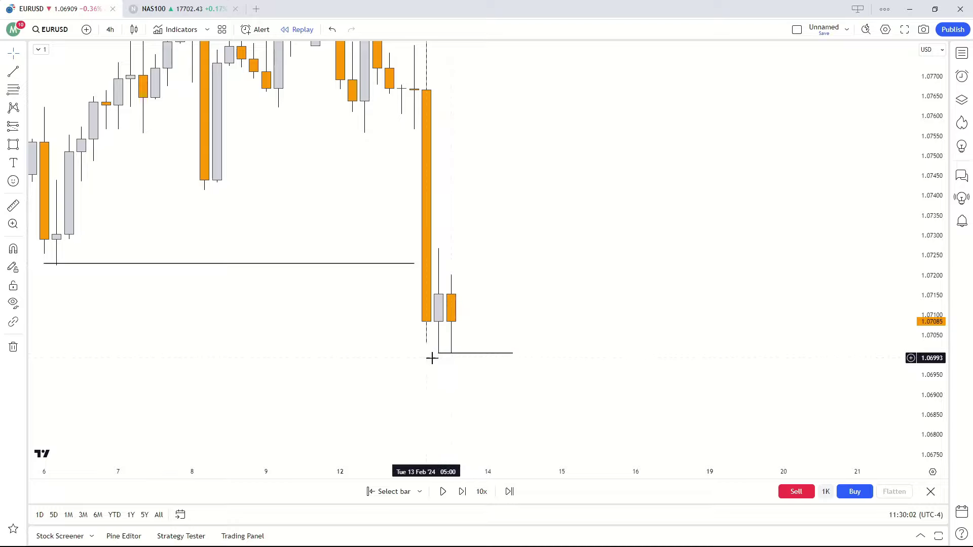
- Step the replay forward bar by bar to 14 Feb 13:00
{"action": "left_click", "coordinate": [462, 492]}
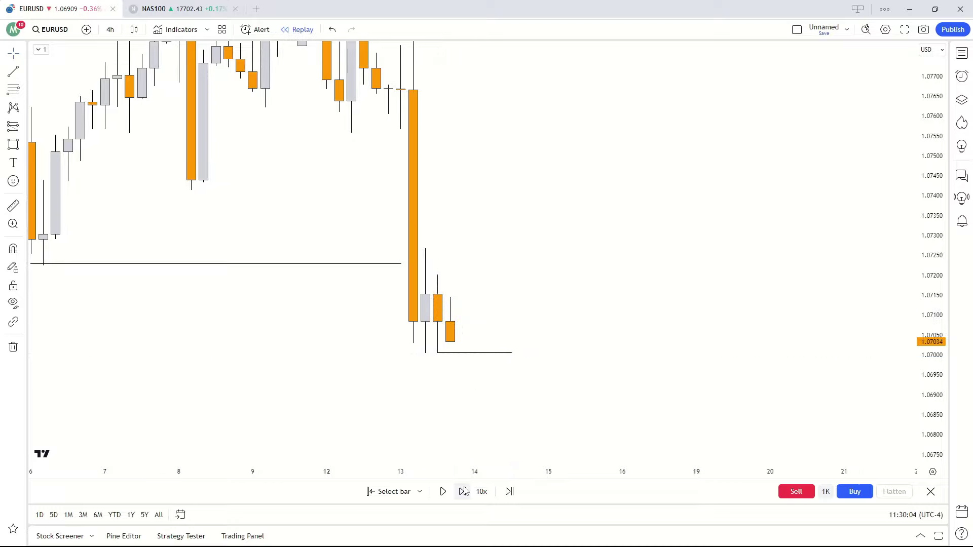
{"action": "left_click", "coordinate": [464, 492]}
{"action": "left_click", "coordinate": [463, 491]}
{"action": "left_click", "coordinate": [464, 492]}
{"action": "left_click", "coordinate": [464, 492]}
{"action": "left_click", "coordinate": [464, 491]}
- Move the short line up to the 14 Feb 05:00 high at about 1.0716 and rewind the replay to 14 Feb 09:00
{"action": "left_click_drag", "start_coordinate": [436, 352], "coordinate": [469, 310]}
{"action": "left_click", "coordinate": [434, 402]}
{"action": "left_click", "coordinate": [451, 379]}
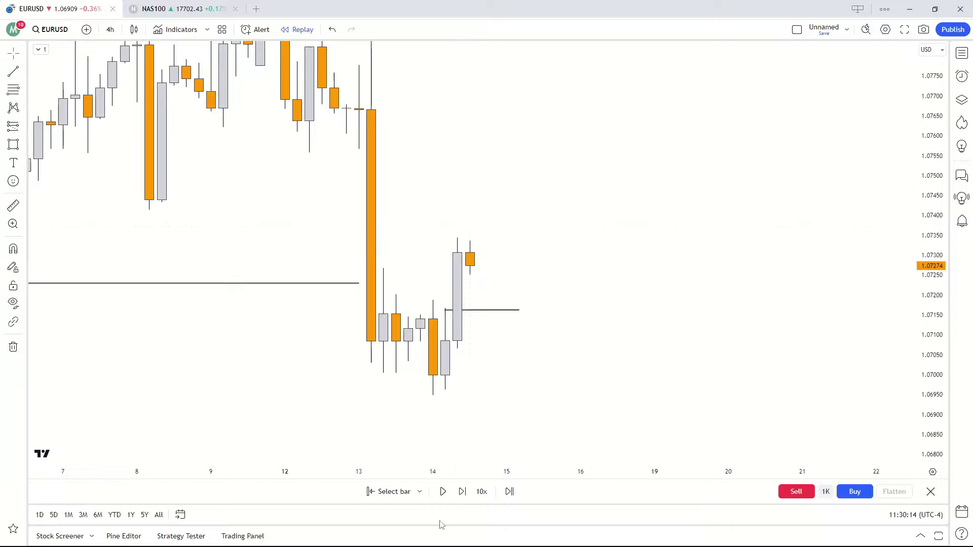
{"action": "left_click", "coordinate": [408, 493]}
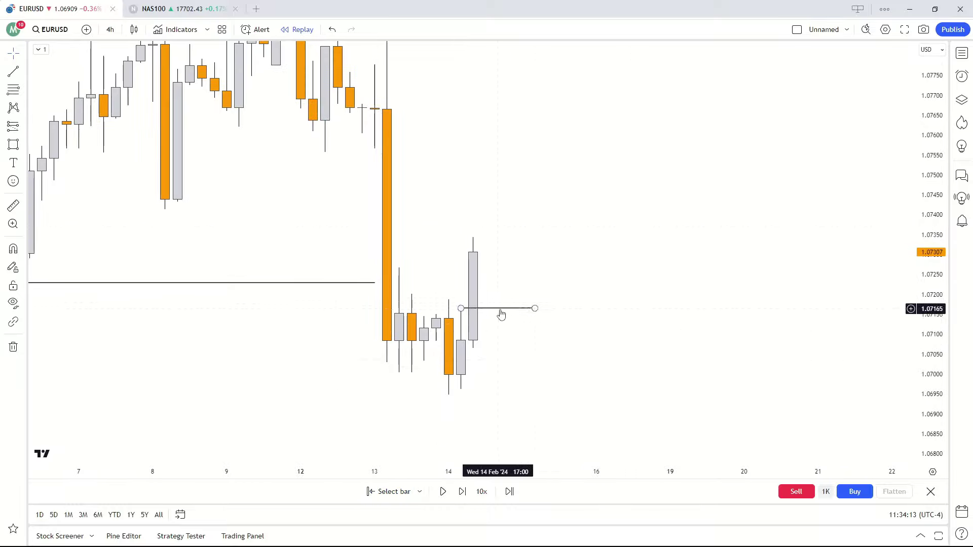
- Move the short line down to the 13 Feb lows at 1.07002 and back to the 14 Feb 05:00 high
{"action": "left_click_drag", "start_coordinate": [499, 309], "coordinate": [433, 374]}
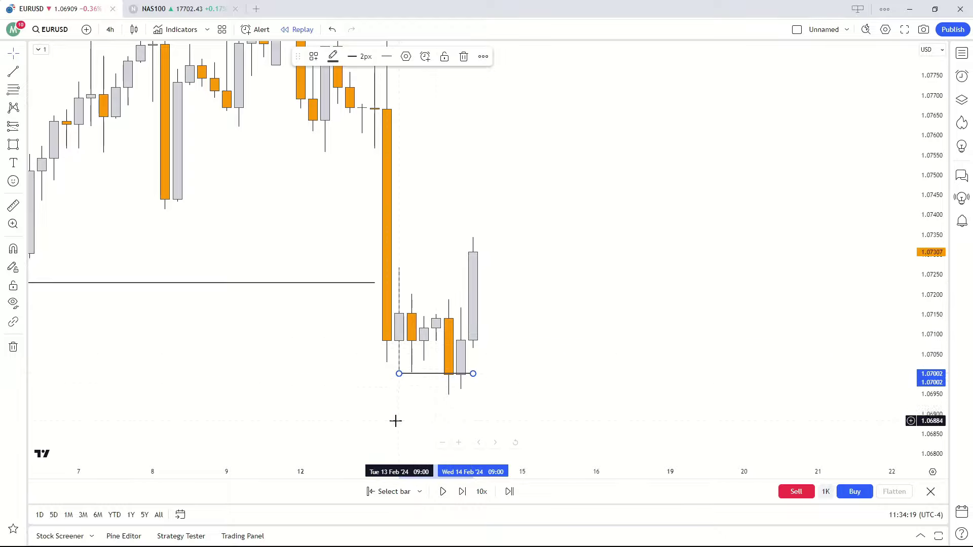
{"action": "left_click_drag", "start_coordinate": [436, 371], "coordinate": [458, 367]}
{"action": "left_click_drag", "start_coordinate": [455, 368], "coordinate": [514, 303]}
{"action": "left_click_drag", "start_coordinate": [514, 318], "coordinate": [495, 338]}
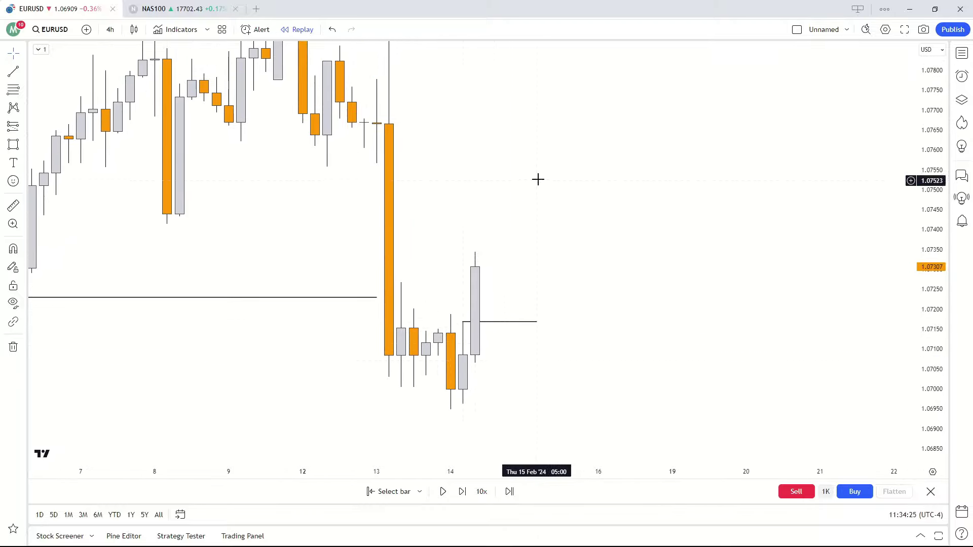
{"action": "left_click_drag", "start_coordinate": [539, 246], "coordinate": [513, 240]}
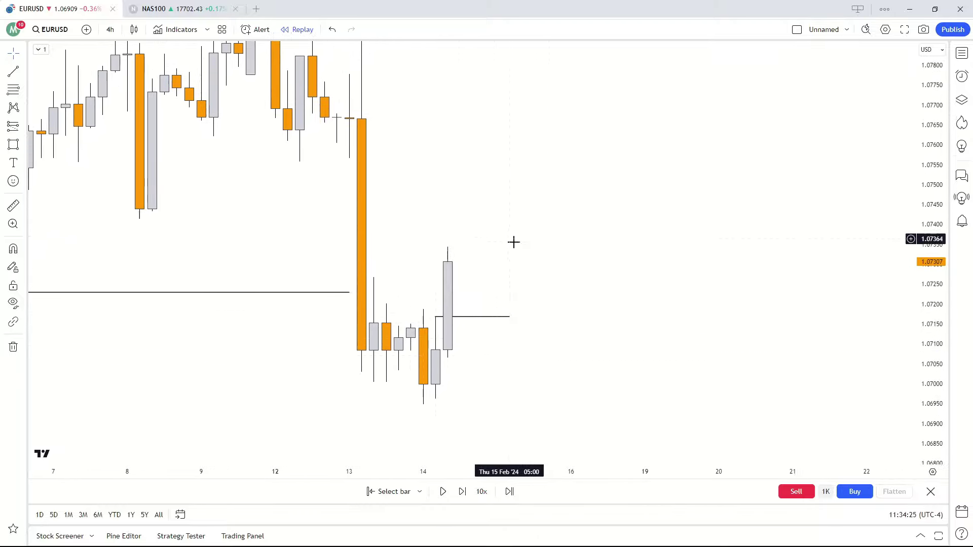
- Advance the replay one bar to 14 Feb 13:00 and delete the short line
{"action": "left_click", "coordinate": [461, 492]}
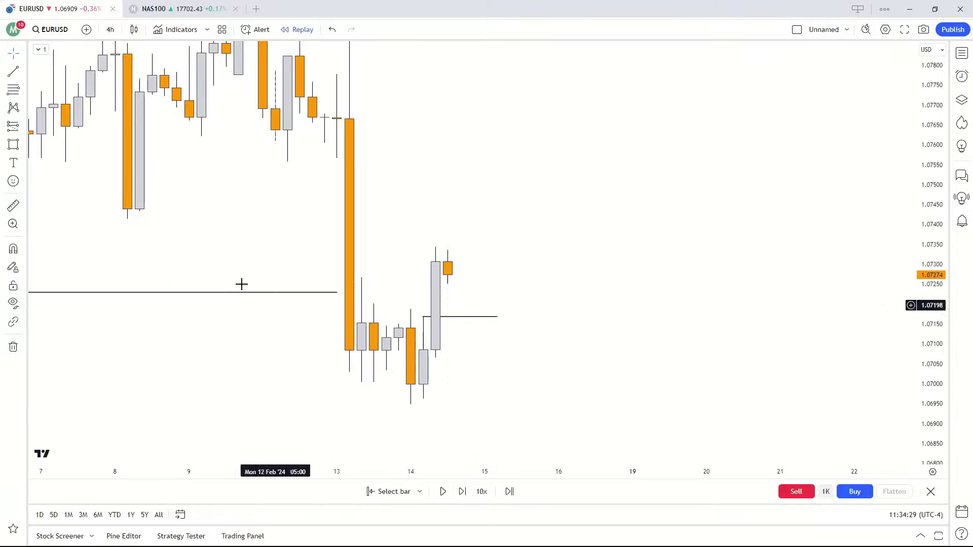
{"action": "left_click", "coordinate": [467, 318]}
{"action": "key", "text": "Delete"}
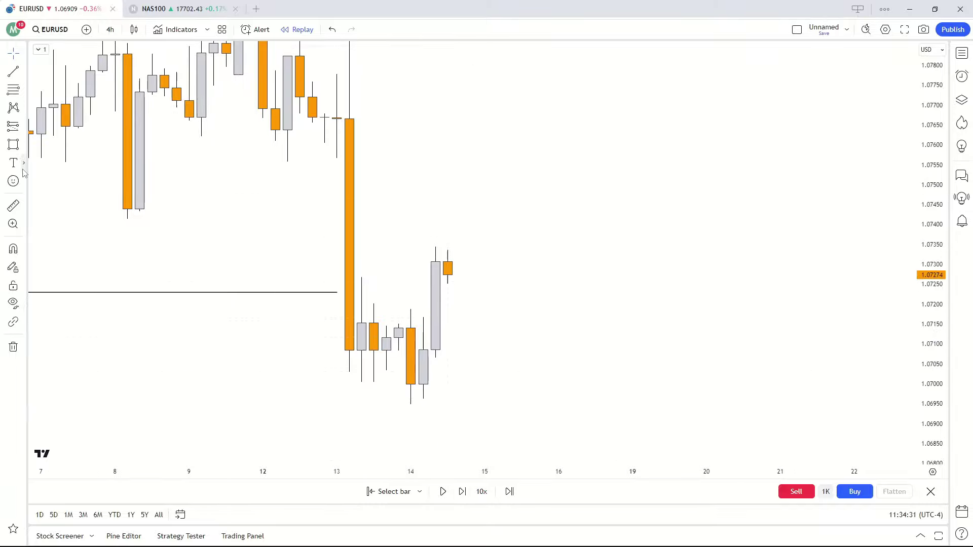
- Draw a rectangle zone from 14 Feb 01:00 to 15 Feb 05:00, between about 1.0725 and 1.0717
{"action": "mouse_move", "coordinate": [413, 284]}
{"action": "left_mouse_down"}
{"action": "mouse_move", "coordinate": [465, 317]}
{"action": "mouse_move", "coordinate": [475, 303]}
{"action": "mouse_move", "coordinate": [496, 303]}
{"action": "left_mouse_up"}
{"action": "left_click_drag", "start_coordinate": [526, 364], "coordinate": [521, 375]}
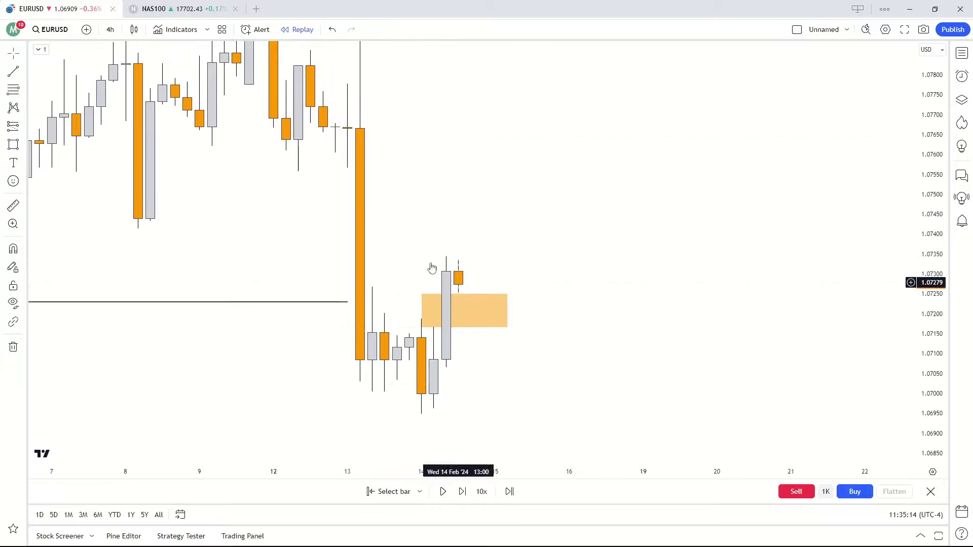
- Place a long position at 14 Feb 13:00 with entry 1.07249, stop 1.07028 and target 1.07703
{"action": "left_click", "coordinate": [22, 130]}
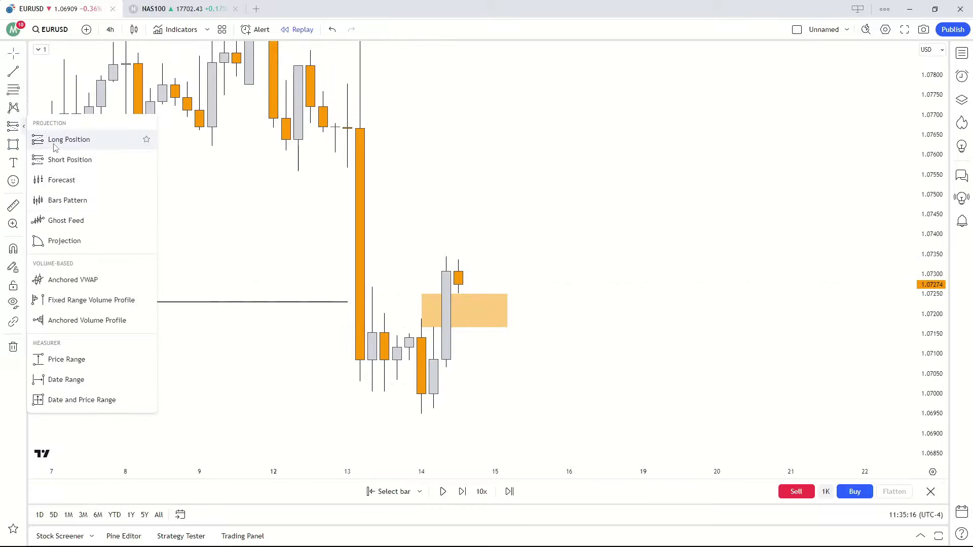
{"action": "left_click", "coordinate": [76, 134]}
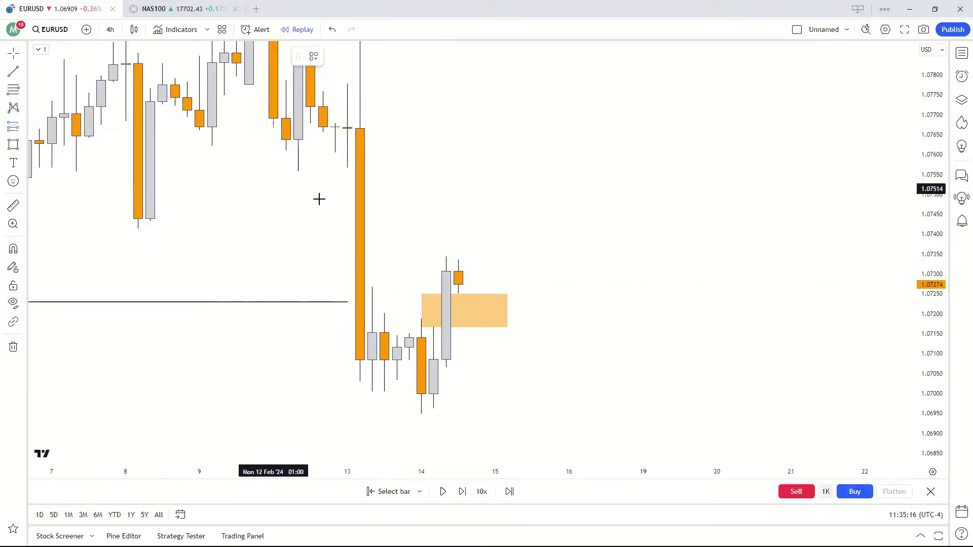
{"action": "left_click", "coordinate": [460, 295]}
{"action": "mouse_move", "coordinate": [458, 206]}
{"action": "left_mouse_down"}
{"action": "mouse_move", "coordinate": [412, 100]}
{"action": "mouse_move", "coordinate": [456, 145]}
{"action": "mouse_move", "coordinate": [434, 105]}
{"action": "mouse_move", "coordinate": [397, 71]}
{"action": "mouse_move", "coordinate": [435, 130]}
{"action": "mouse_move", "coordinate": [463, 108]}
{"action": "mouse_move", "coordinate": [417, 198]}
{"action": "mouse_move", "coordinate": [463, 198]}
{"action": "left_mouse_up"}
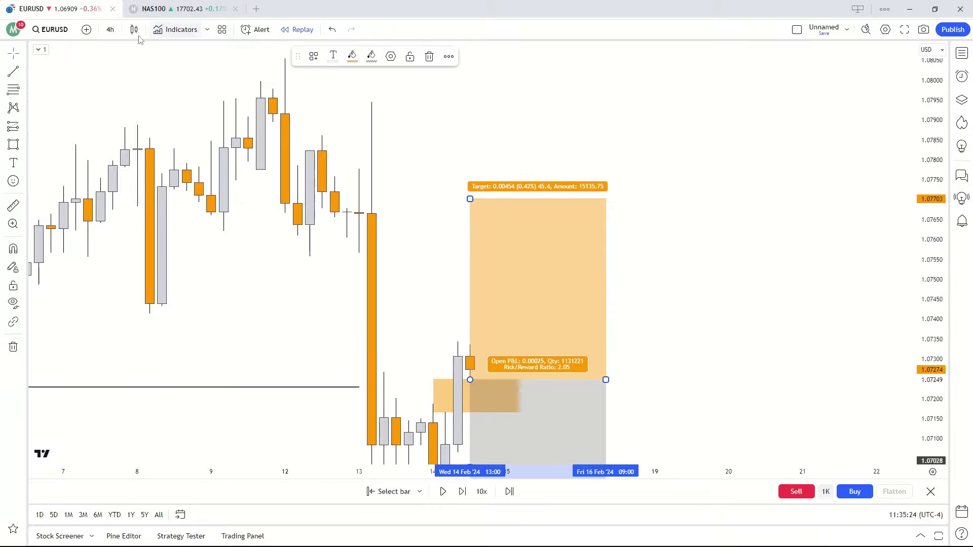
- Switch the chart interval to 15 minutes and examine price around the zone and the long position's entry
{"action": "left_click", "coordinate": [110, 29]}
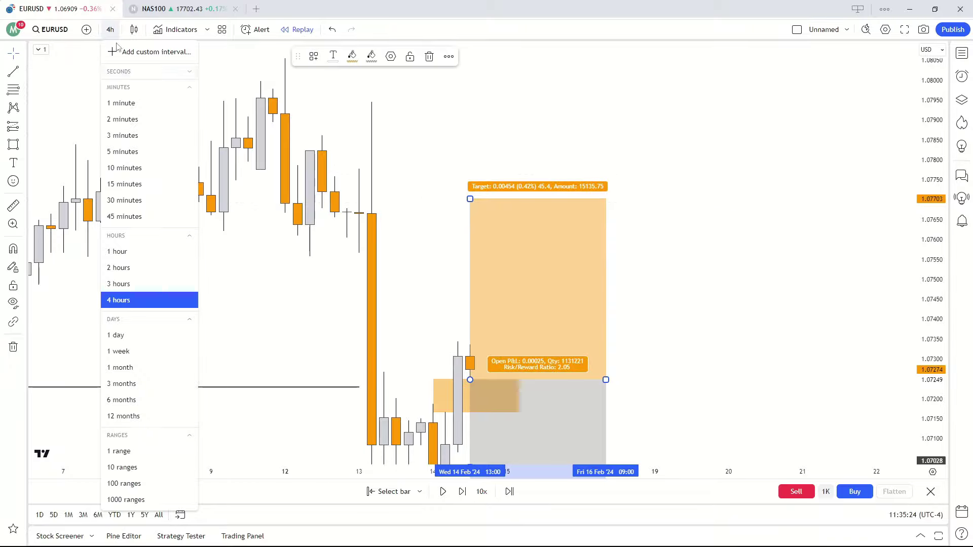
{"action": "left_click", "coordinate": [118, 184]}
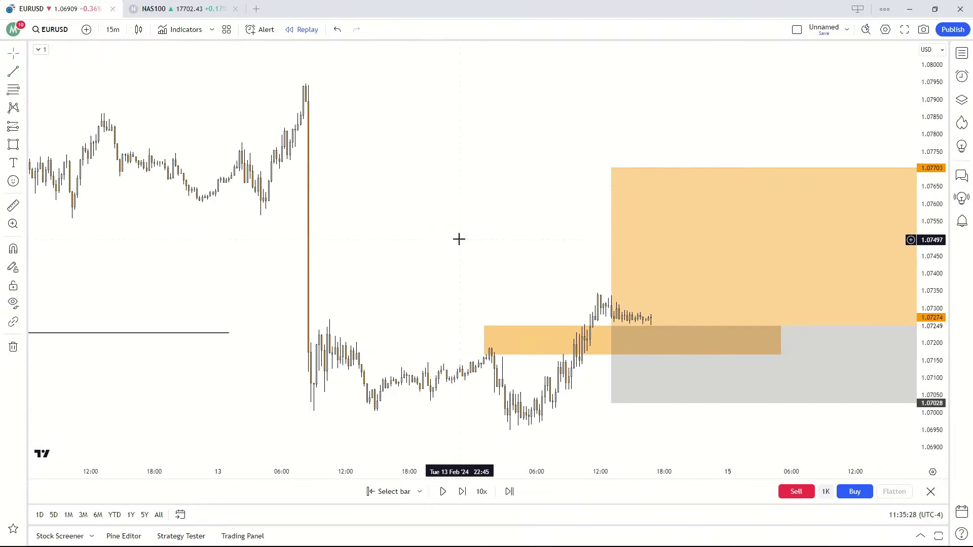
{"action": "scroll", "coordinate": [439, 230], "scroll_direction": "up", "scroll_amount": 3}
{"action": "mouse_move", "coordinate": [508, 167]}
{"action": "left_mouse_down"}
{"action": "mouse_move", "coordinate": [390, 180]}
{"action": "mouse_move", "coordinate": [367, 204]}
{"action": "mouse_move", "coordinate": [246, 217]}
{"action": "left_mouse_up"}
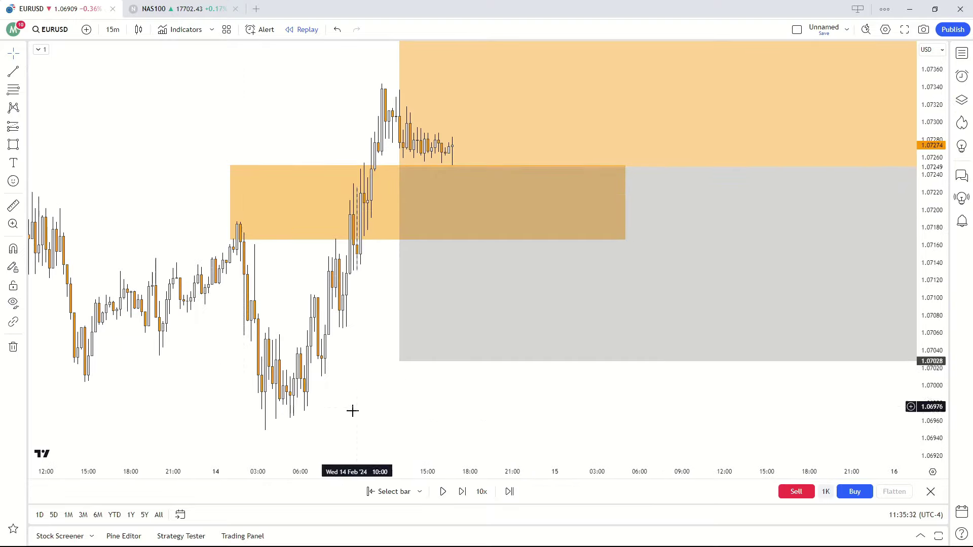
{"action": "scroll", "coordinate": [412, 397], "scroll_direction": "down", "scroll_amount": 1}
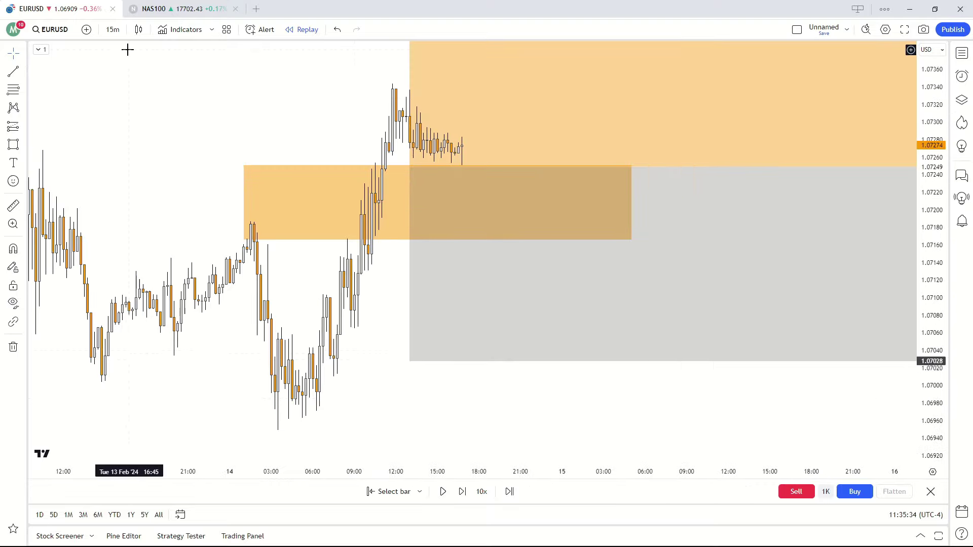
- Return the chart to the 4-hour interval, reset its view and enlarge the area around the latest bars
{"action": "key", "text": "comma"}
{"action": "type", "text": "4H"}
{"action": "key", "text": "Return"}
{"action": "right_click", "coordinate": [474, 255]}
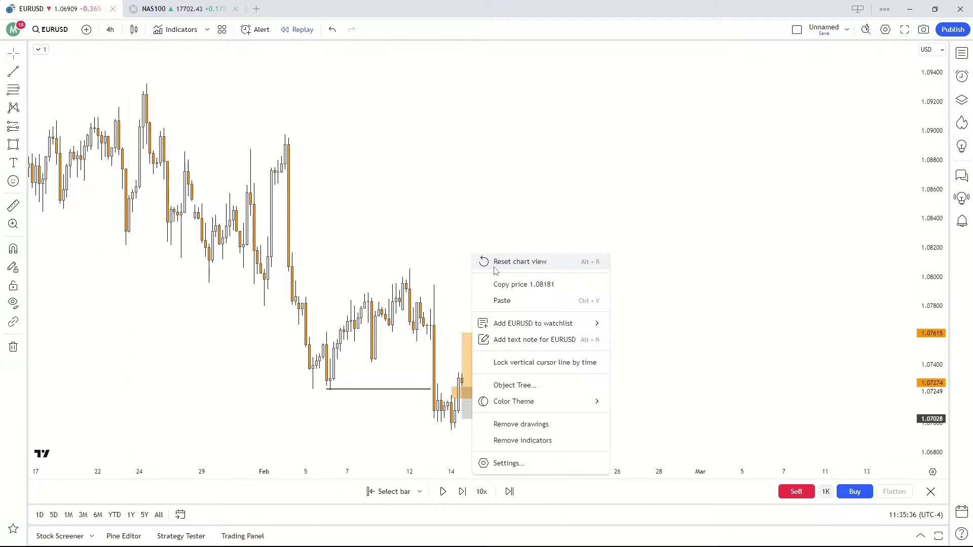
{"action": "left_click", "coordinate": [496, 262]}
{"action": "left_click_drag", "start_coordinate": [750, 375], "coordinate": [562, 350]}
{"action": "left_click_drag", "start_coordinate": [927, 305], "coordinate": [927, 152]}
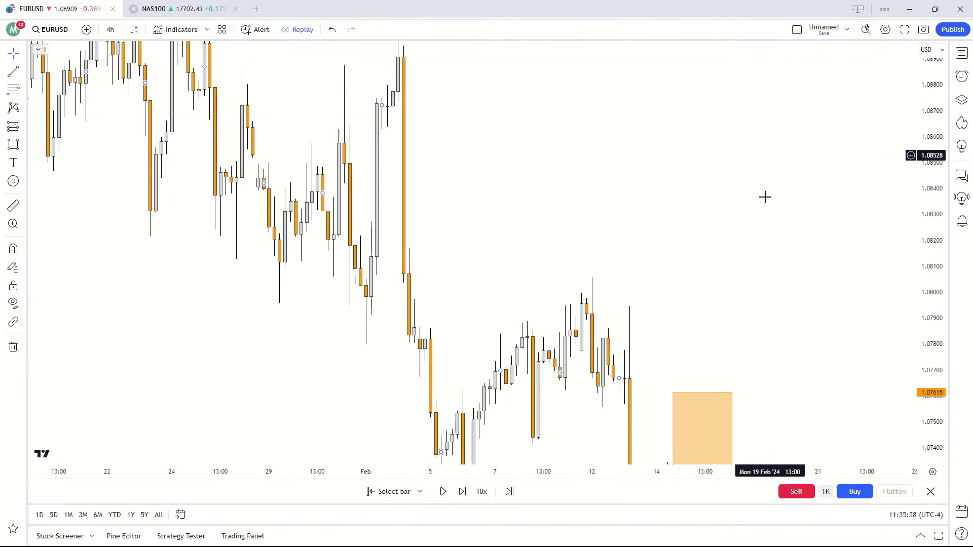
- Advance the 4-hour replay bar by bar from 14 Feb until price passes the long position's target on 15 Feb
{"action": "left_click_drag", "start_coordinate": [709, 405], "coordinate": [597, 202]}
{"action": "scroll", "coordinate": [507, 264], "scroll_direction": "up", "scroll_amount": 3}
{"action": "left_click_drag", "start_coordinate": [455, 343], "coordinate": [398, 322]}
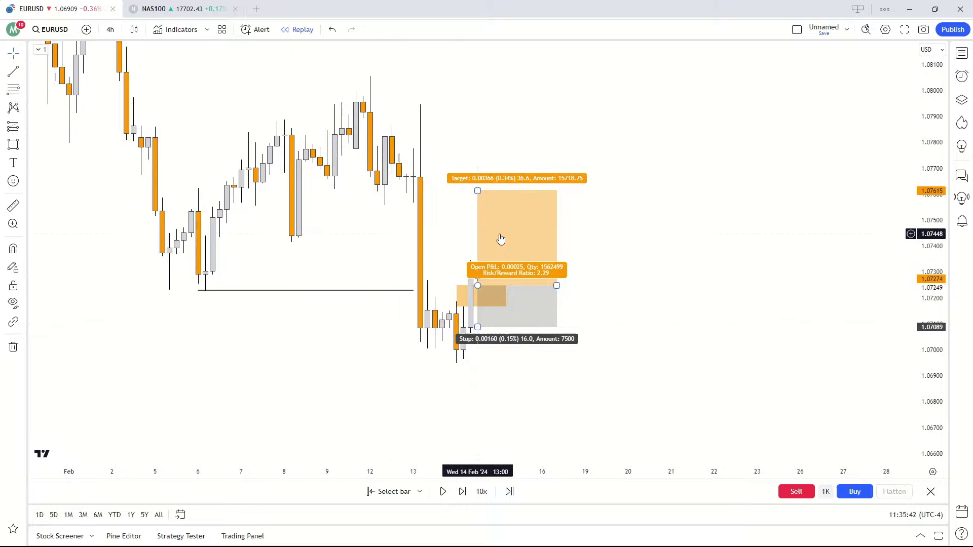
{"action": "left_click_drag", "start_coordinate": [369, 234], "coordinate": [459, 243]}
{"action": "scroll", "coordinate": [476, 251], "scroll_direction": "up", "scroll_amount": 4}
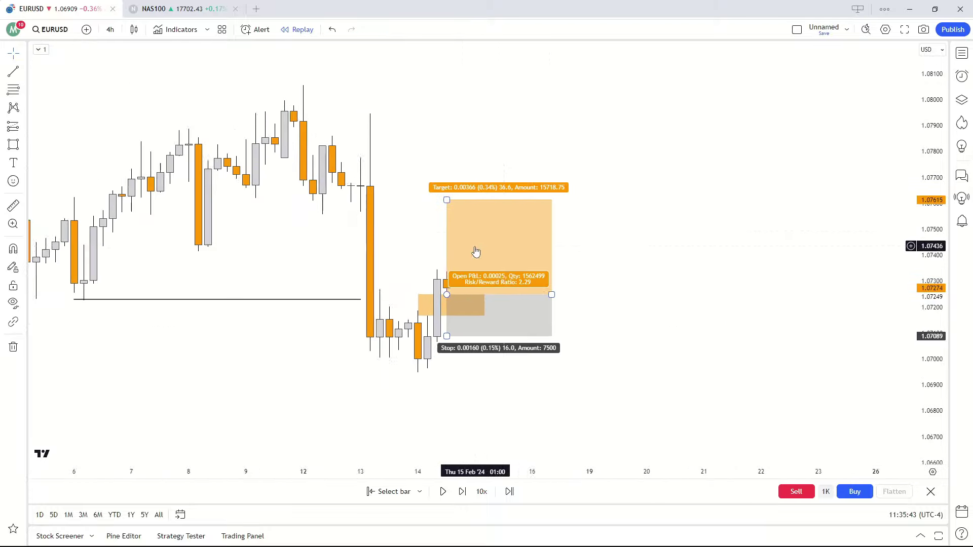
{"action": "left_click", "coordinate": [463, 493]}
{"action": "left_click", "coordinate": [463, 493]}
{"action": "left_click", "coordinate": [463, 492]}
{"action": "left_click", "coordinate": [463, 492]}
{"action": "left_click", "coordinate": [462, 492]}
{"action": "left_click", "coordinate": [463, 491]}
{"action": "left_click_drag", "start_coordinate": [270, 246], "coordinate": [378, 224]}
{"action": "left_click", "coordinate": [462, 491]}
{"action": "left_click_drag", "start_coordinate": [578, 301], "coordinate": [501, 303]}
{"action": "scroll", "coordinate": [458, 373], "scroll_direction": "left", "scroll_amount": 2}
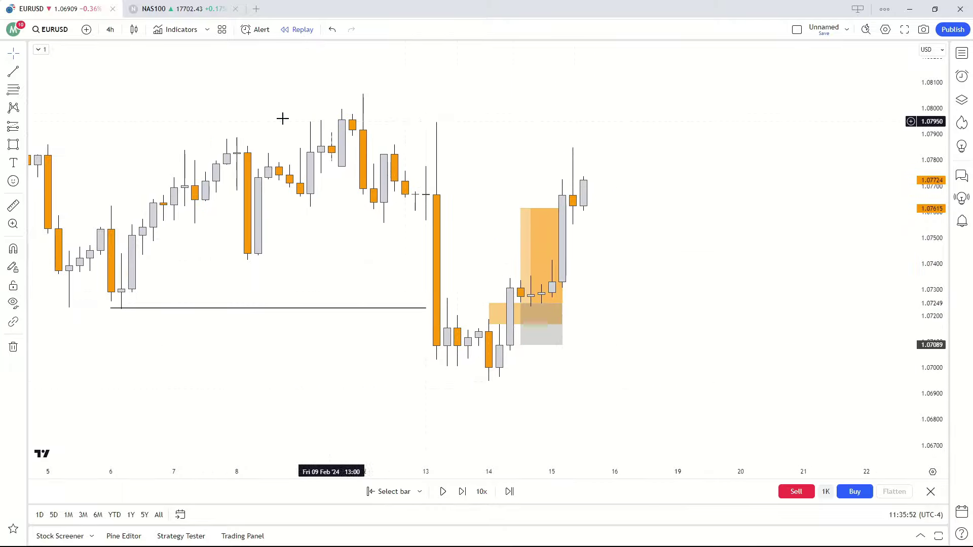
- Draw a line at 1.07944 from 13 Feb 05:00 to 16 Feb 09:00 and another under the 14 Feb low at about 1.0694
{"action": "left_click", "coordinate": [13, 73]}
{"action": "left_click", "coordinate": [433, 122]}
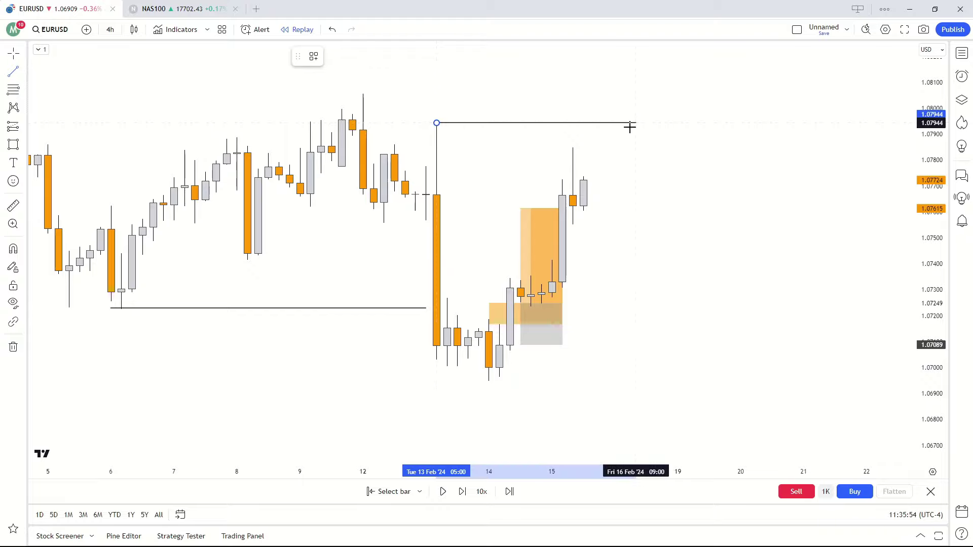
{"action": "left_click", "coordinate": [626, 123]}
{"action": "left_click", "coordinate": [491, 378]}
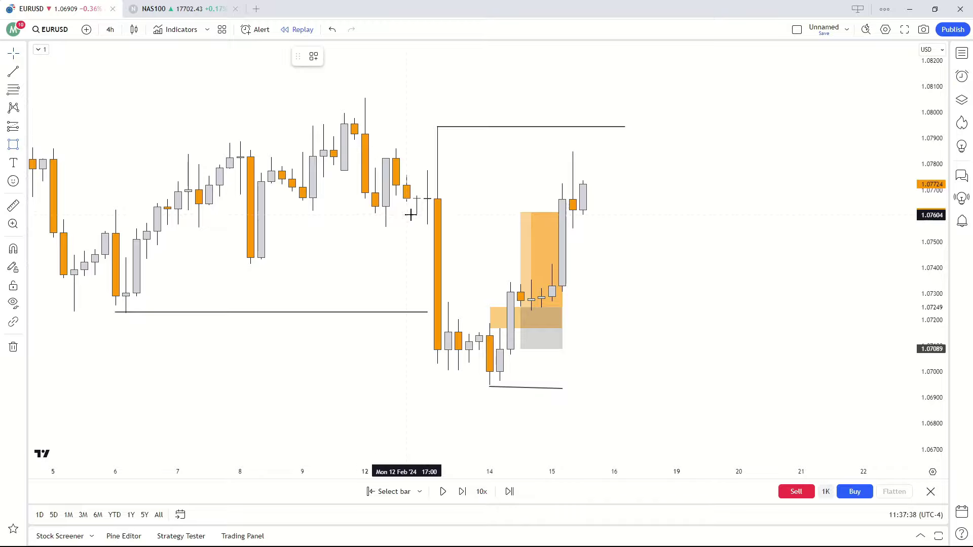
- Draw a rectangle zone from 12 Feb 21:00 to 15 Feb 09:00, between about 1.0757 and 1.0727, and delete the long position
{"action": "left_click_drag", "start_coordinate": [417, 223], "coordinate": [500, 309]}
{"action": "left_click", "coordinate": [567, 294]}
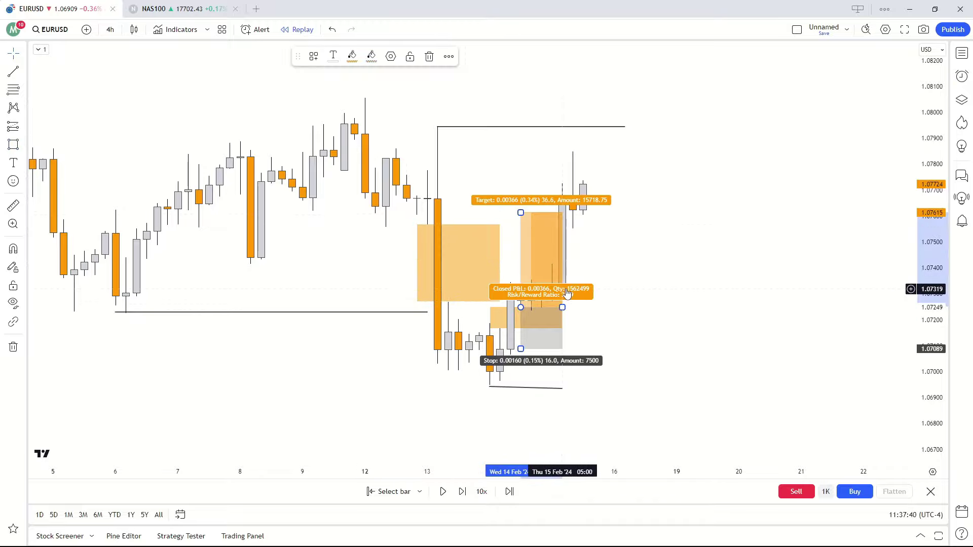
{"action": "key", "text": "Delete"}
{"action": "left_click_drag", "start_coordinate": [500, 262], "coordinate": [572, 263]}
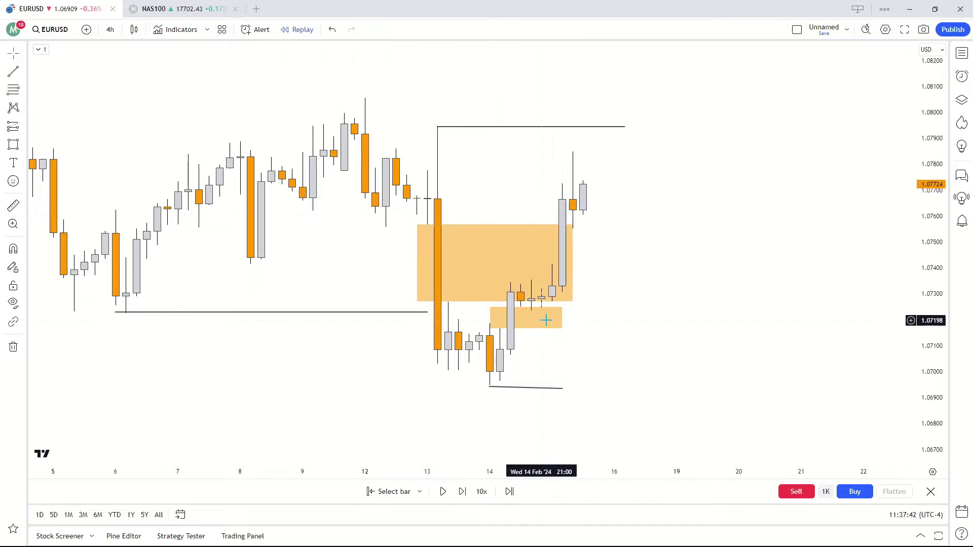
- Delete the smaller rectangle zone at the 14 Feb bars and the short line under the 14 Feb low
{"action": "left_click", "coordinate": [541, 328]}
{"action": "key", "text": "Delete"}
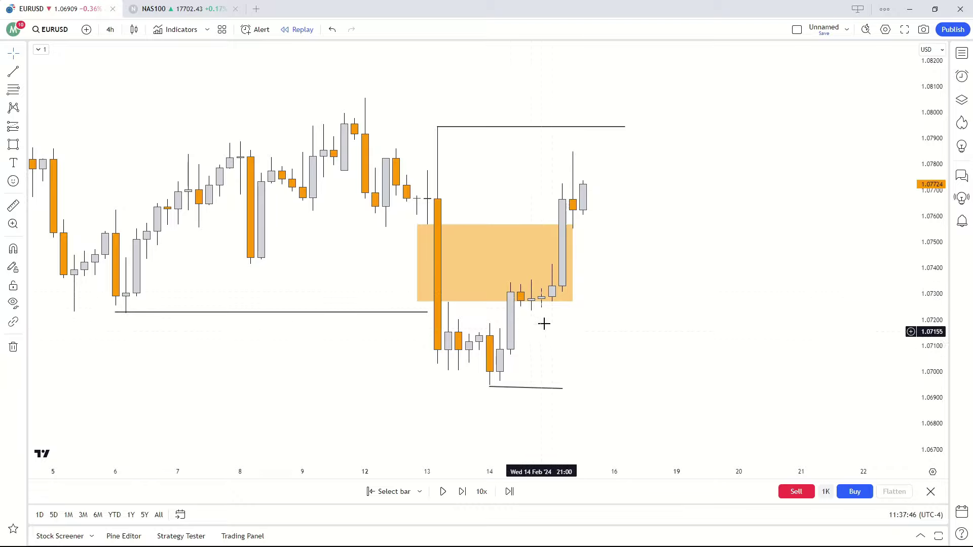
{"action": "left_click", "coordinate": [505, 385]}
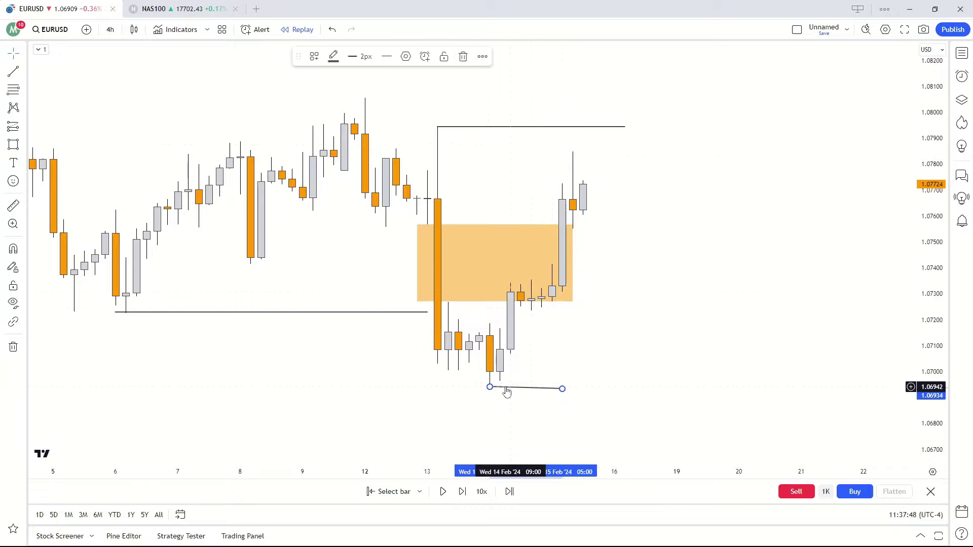
{"action": "key", "text": "Delete"}
- Advance the replay bar by bar until price breaks above the 1.07944 line, and extend that line to the breakout on 19 Feb
{"action": "left_click", "coordinate": [462, 491]}
{"action": "left_click", "coordinate": [462, 492]}
{"action": "left_click", "coordinate": [462, 491]}
{"action": "left_click", "coordinate": [462, 491]}
{"action": "left_click", "coordinate": [462, 491]}
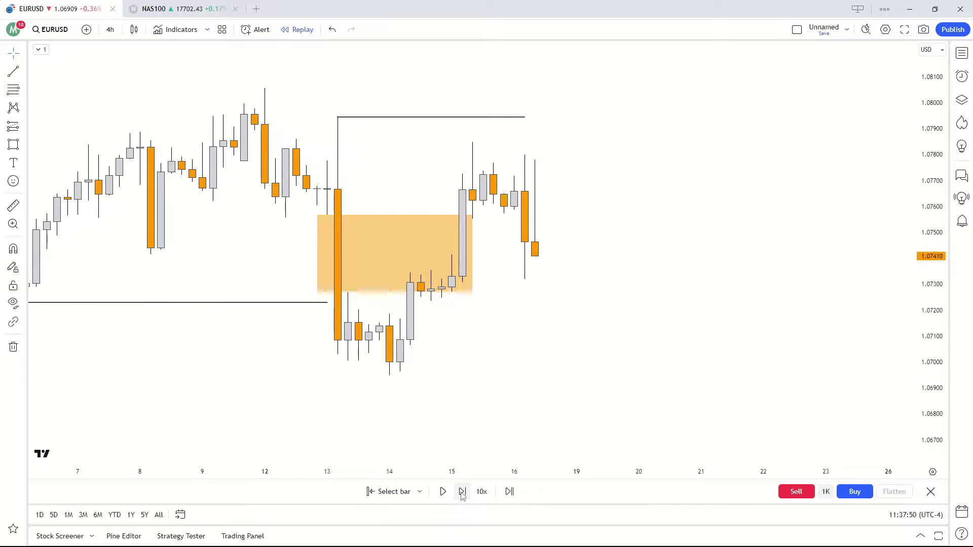
{"action": "left_click", "coordinate": [462, 492]}
{"action": "left_click", "coordinate": [462, 491]}
{"action": "left_click", "coordinate": [462, 491]}
{"action": "left_click", "coordinate": [462, 491]}
{"action": "left_click", "coordinate": [462, 491]}
{"action": "left_click", "coordinate": [462, 492]}
{"action": "left_click", "coordinate": [462, 492]}
{"action": "left_click", "coordinate": [462, 491]}
{"action": "left_click", "coordinate": [462, 491]}
{"action": "left_click", "coordinate": [462, 491]}
{"action": "left_click", "coordinate": [462, 491]}
{"action": "left_click_drag", "start_coordinate": [413, 166], "coordinate": [516, 166]}
{"action": "left_click", "coordinate": [343, 400]}
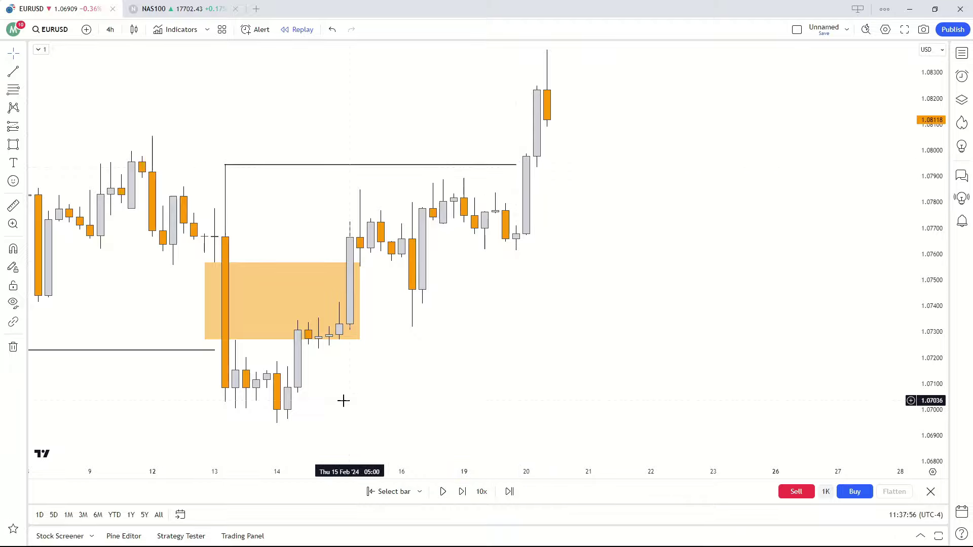
- Move the lower structure line to the 14 Feb low at about 1.0695 and the upper line to the 20 Feb high at 1.08384
{"action": "scroll", "coordinate": [164, 341], "scroll_direction": "down", "scroll_amount": 2}
{"action": "left_click_drag", "start_coordinate": [158, 333], "coordinate": [458, 406]}
{"action": "left_click_drag", "start_coordinate": [437, 369], "coordinate": [413, 394]}
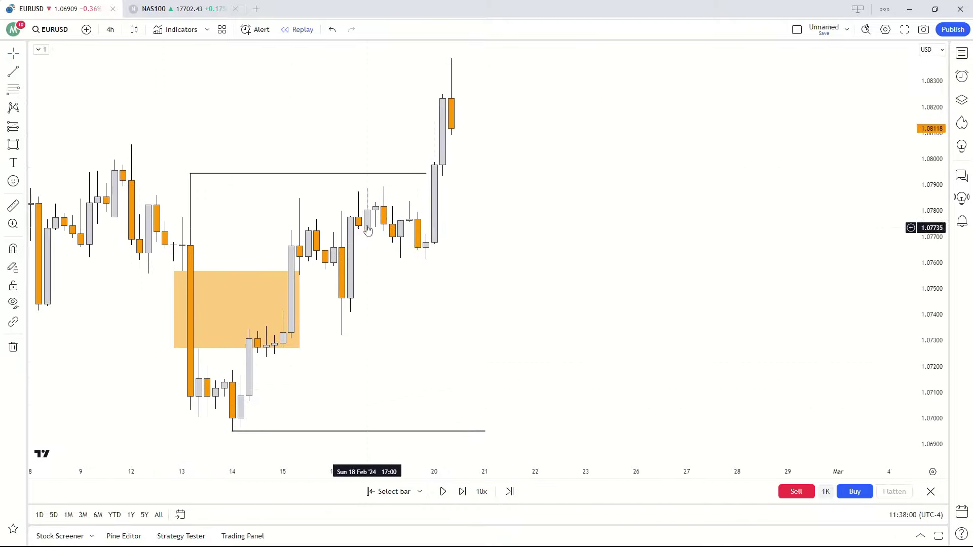
{"action": "left_click_drag", "start_coordinate": [343, 171], "coordinate": [595, 72]}
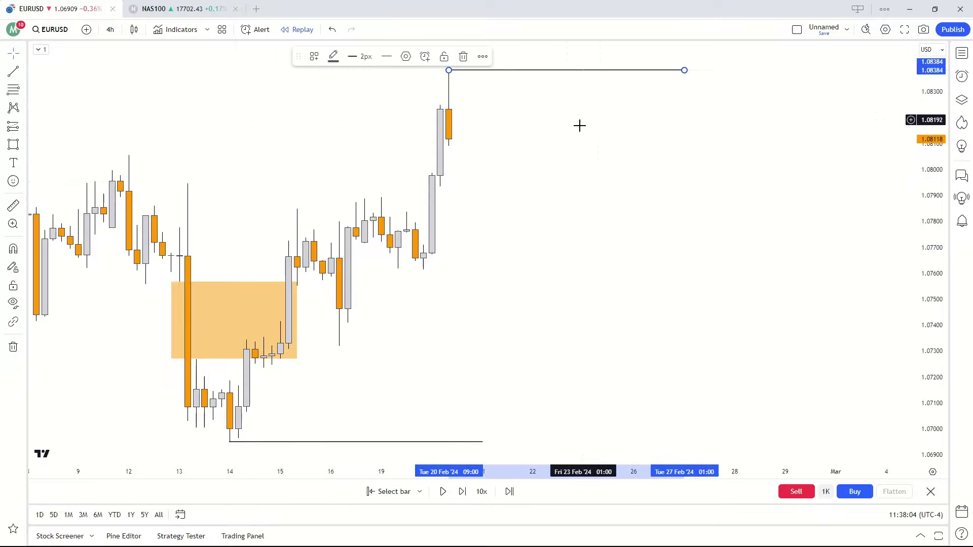
{"action": "left_click", "coordinate": [566, 159]}
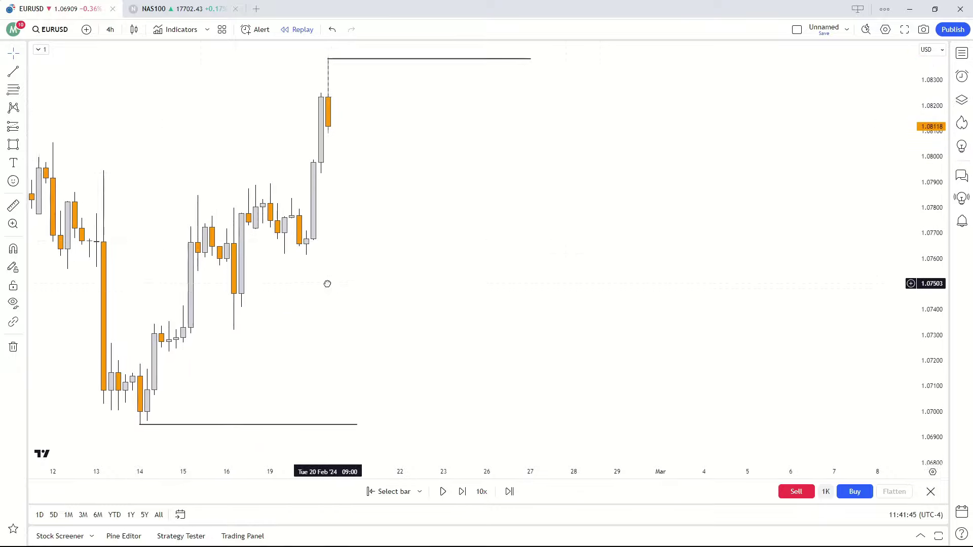
- Draw a rectangle zone from 19 Feb 17:00 to 20 Feb 13:00 between about 1.0761 and 1.0839, and move the lower line to its low
{"action": "left_click_drag", "start_coordinate": [327, 283], "coordinate": [342, 51]}
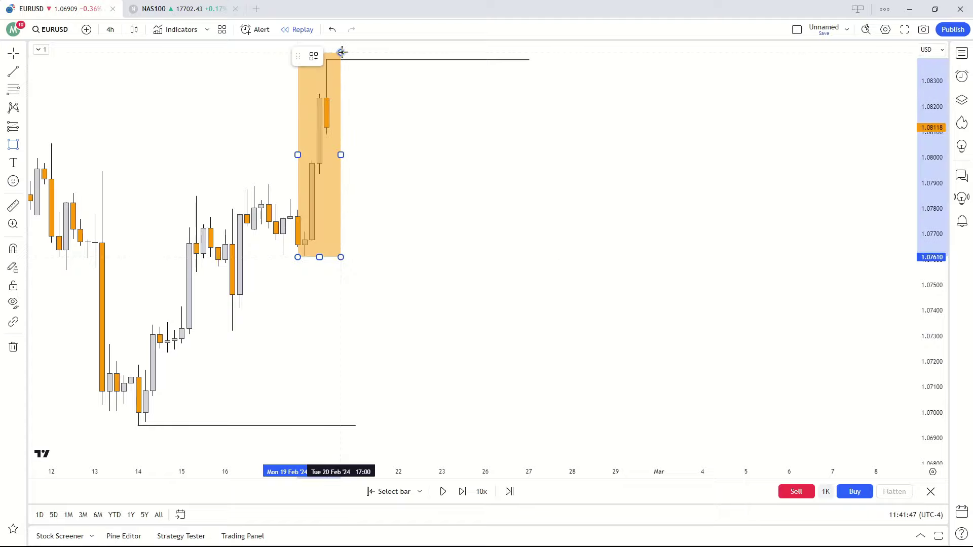
{"action": "left_click_drag", "start_coordinate": [364, 157], "coordinate": [357, 159]}
{"action": "left_click_drag", "start_coordinate": [182, 426], "coordinate": [349, 257]}
{"action": "left_click_drag", "start_coordinate": [349, 296], "coordinate": [349, 306]}
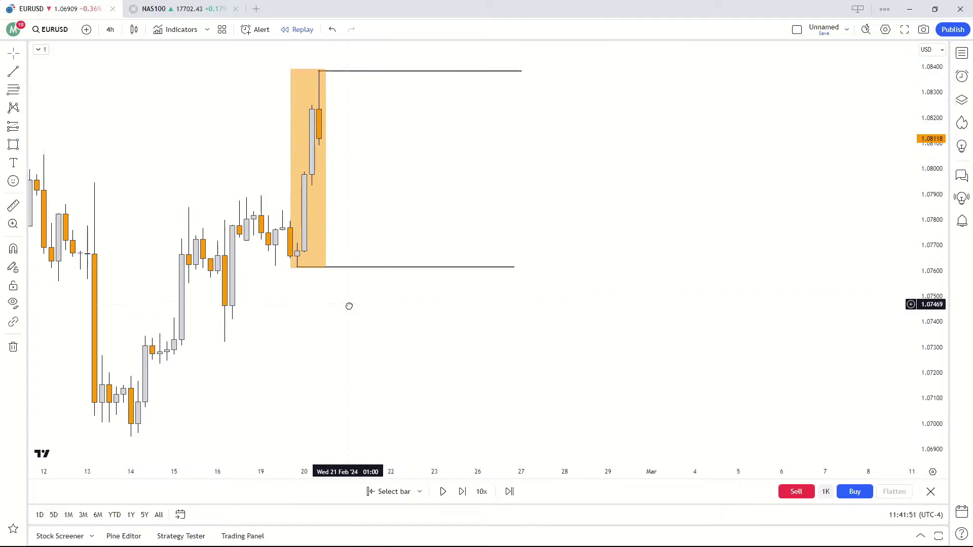
{"action": "left_click_drag", "start_coordinate": [262, 299], "coordinate": [265, 312]}
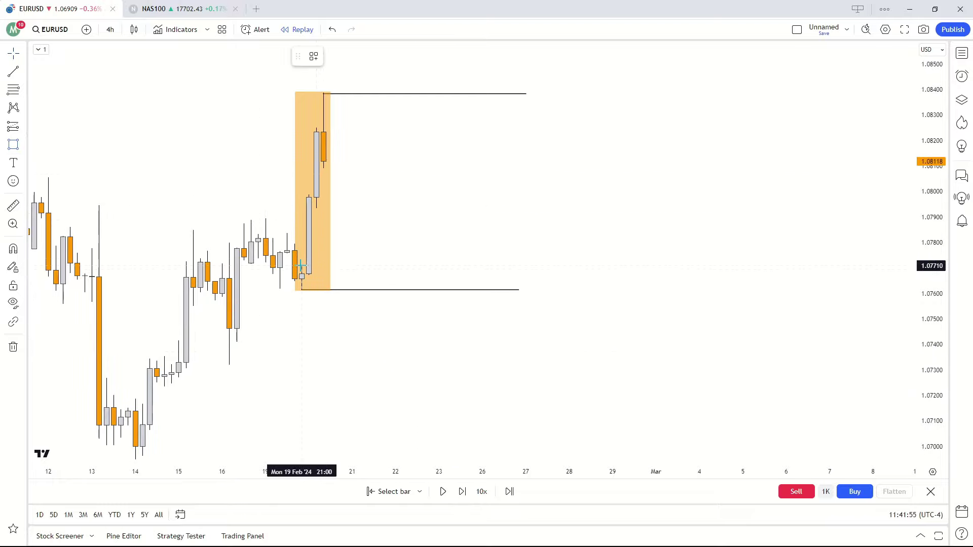
- Draw two rectangle zones from 19 Feb 21:00: about 1.0771 to 1.0793 until 21 Feb 09:00, and about 1.0799 to 1.0810 until 21 Feb 17:00
{"action": "left_click_drag", "start_coordinate": [301, 266], "coordinate": [365, 208]}
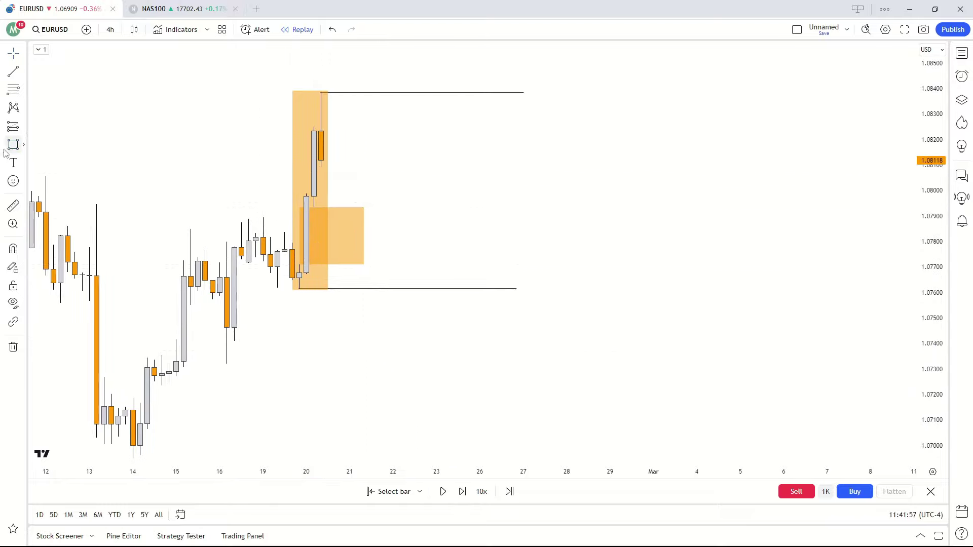
{"action": "left_click_drag", "start_coordinate": [303, 194], "coordinate": [378, 167]}
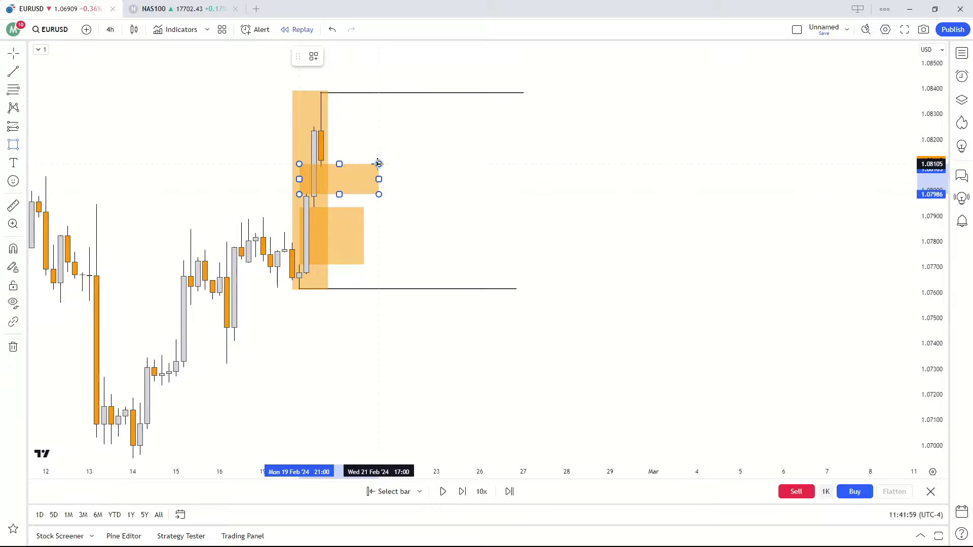
{"action": "key", "text": "Escape"}
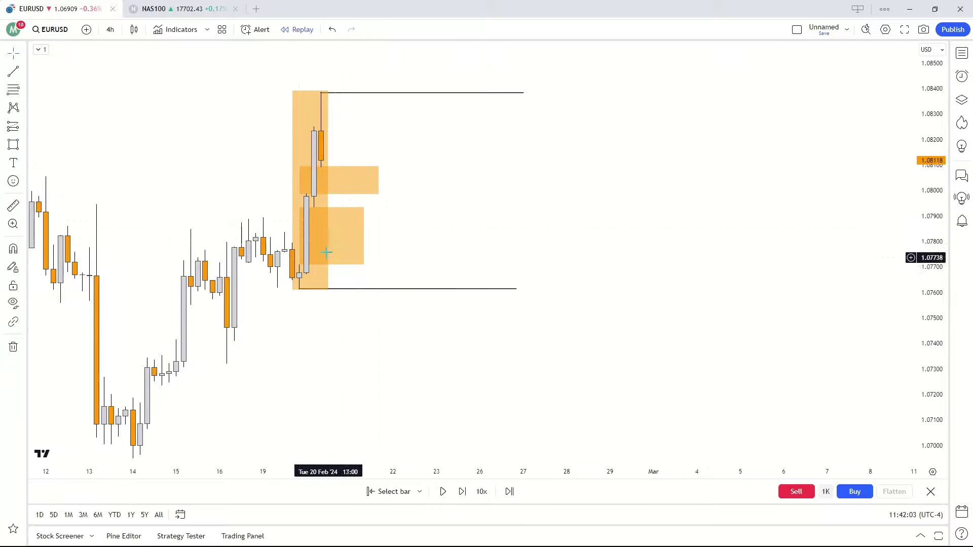
{"action": "left_click_drag", "start_coordinate": [282, 395], "coordinate": [312, 313]}
{"action": "left_click_drag", "start_coordinate": [213, 368], "coordinate": [237, 398]}
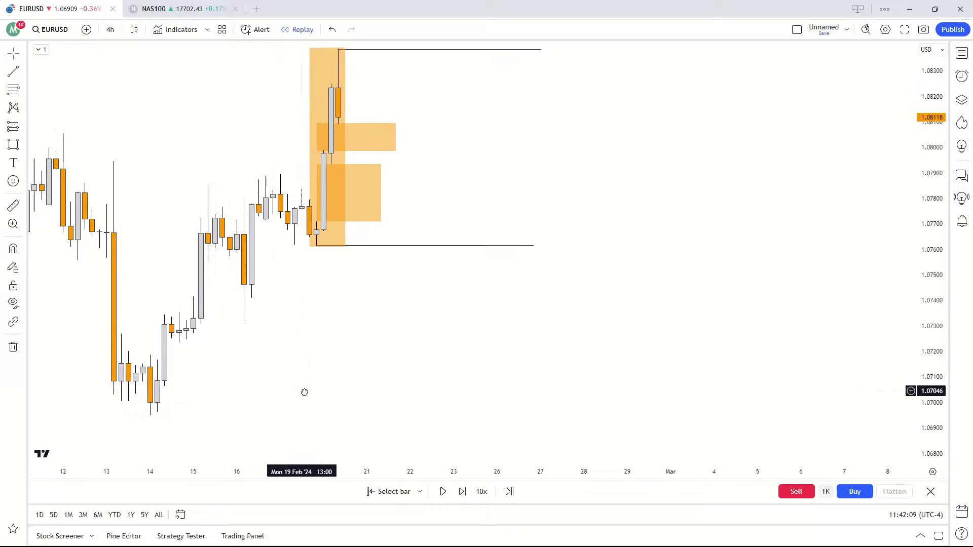
- Advance the replay bar by bar into the two zones, and return it to the 21 Feb 01:00 bar
{"action": "left_click", "coordinate": [462, 491]}
{"action": "left_click", "coordinate": [462, 491]}
{"action": "left_click", "coordinate": [462, 491]}
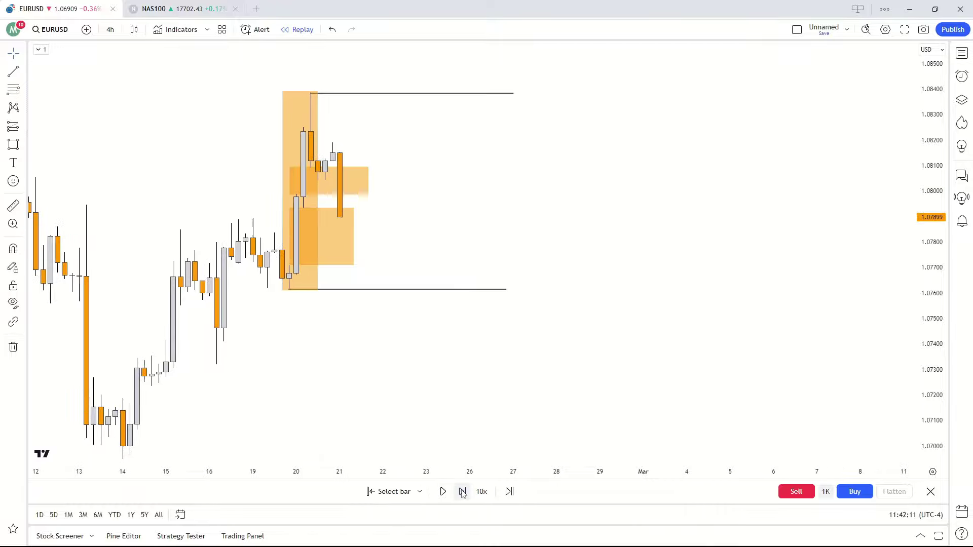
{"action": "left_click", "coordinate": [462, 492]}
{"action": "left_click", "coordinate": [390, 492]}
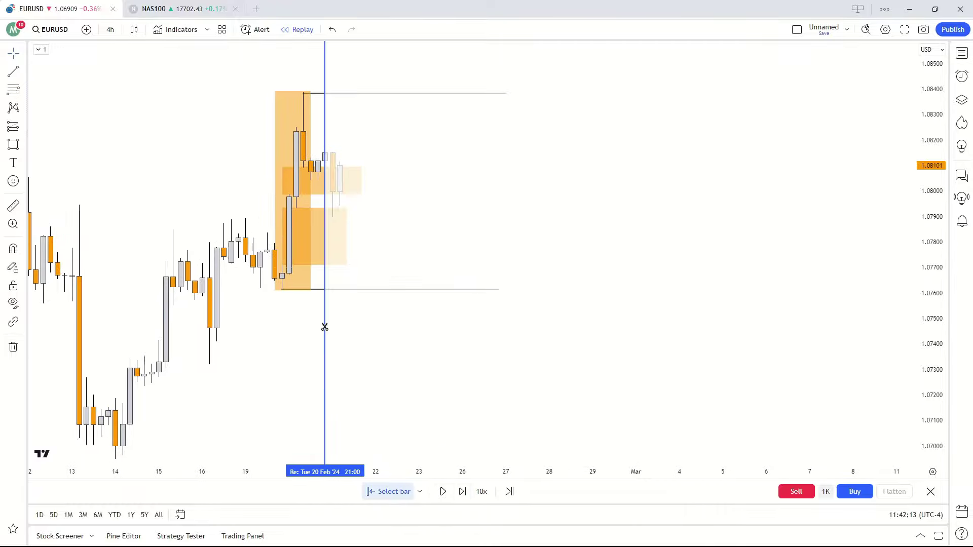
{"action": "left_click", "coordinate": [338, 325]}
- Examine the 4-hour bars at the two zones, and switch the chart to 15 minutes with a reset view
{"action": "left_click_drag", "start_coordinate": [333, 185], "coordinate": [470, 189]}
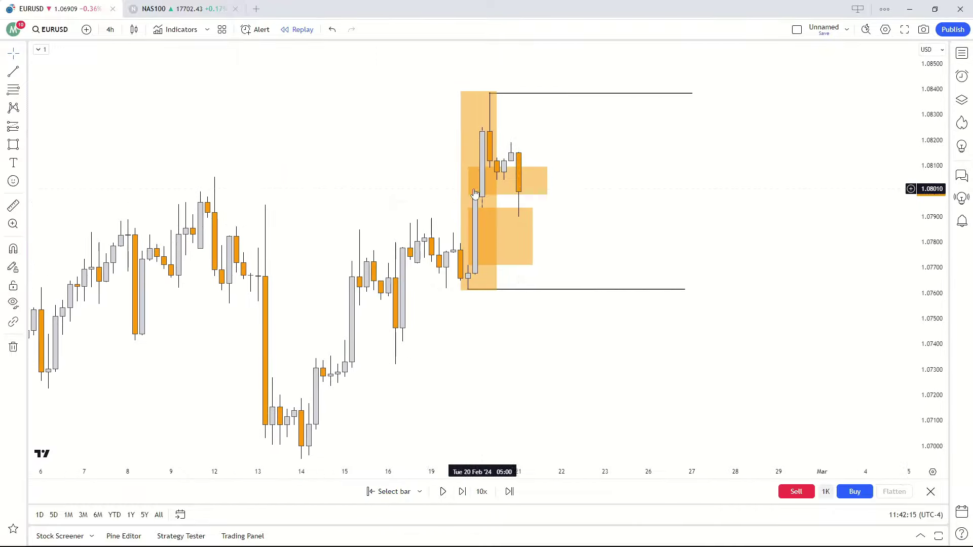
{"action": "scroll", "coordinate": [613, 199], "scroll_direction": "up", "scroll_amount": 2}
{"action": "left_click_drag", "start_coordinate": [765, 198], "coordinate": [834, 205]}
{"action": "scroll", "coordinate": [833, 205], "scroll_direction": "up", "scroll_amount": 2}
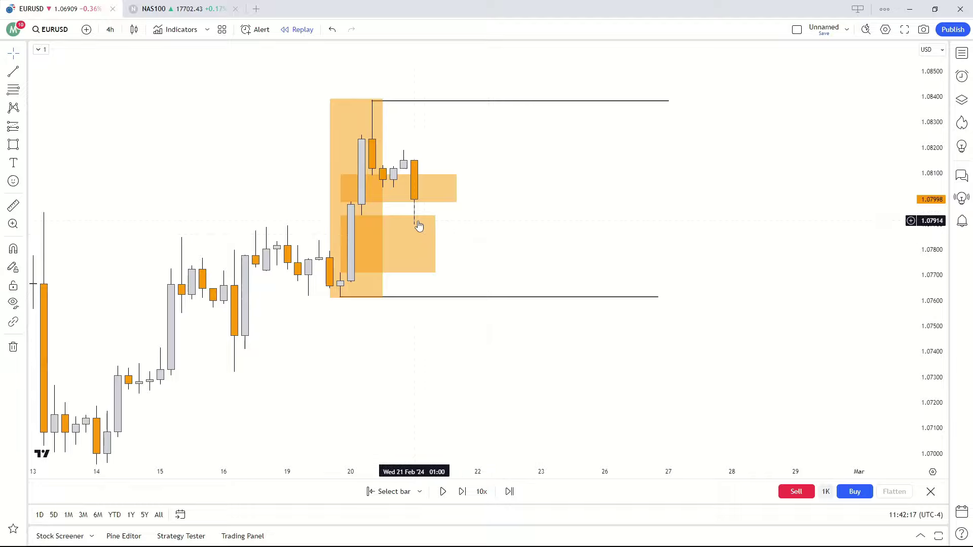
{"action": "left_click_drag", "start_coordinate": [457, 247], "coordinate": [441, 263]}
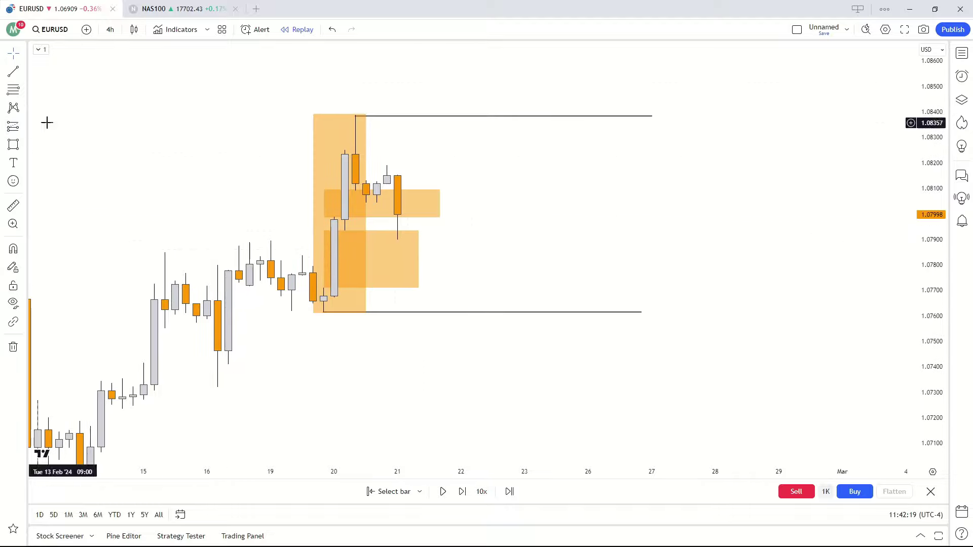
{"action": "type", "text": "15"}
{"action": "key", "text": "Return"}
{"action": "right_click", "coordinate": [405, 167]}
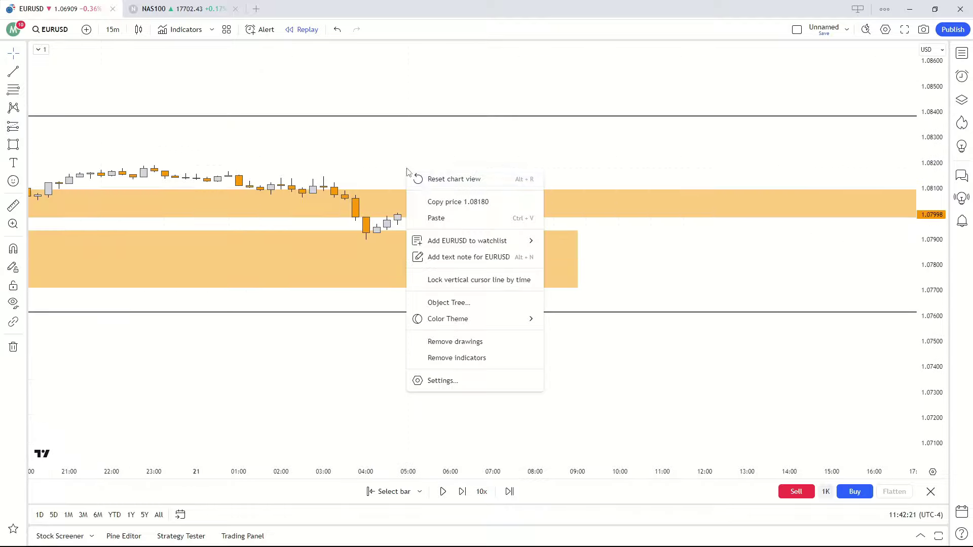
{"action": "left_click", "coordinate": [425, 178]}
{"action": "scroll", "coordinate": [687, 354], "scroll_direction": "up", "scroll_amount": 3}
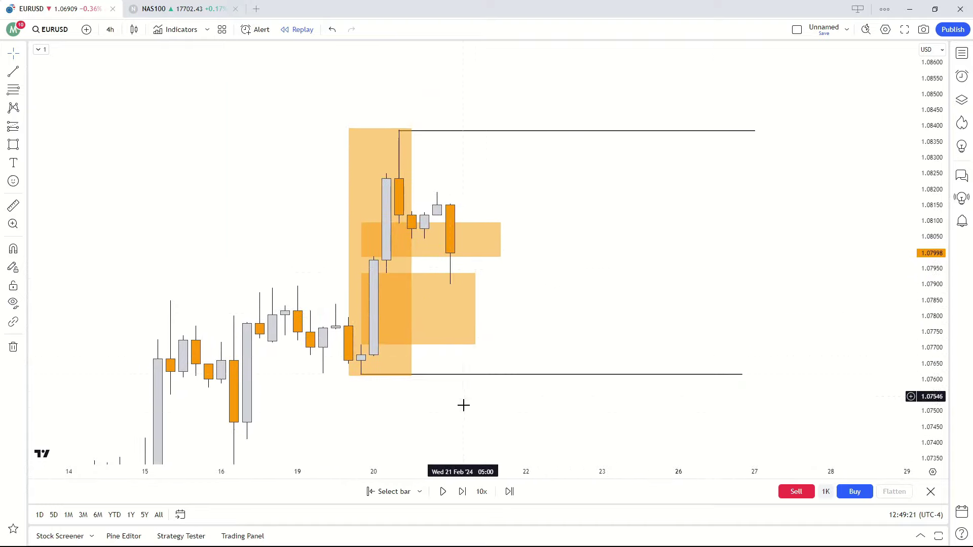
- Set the 4-hour chart to the 15-minute interval, reset its view and enlarge the price action around the zones on 20 and 21 Feb
{"action": "type", "text": "15"}
{"action": "key", "text": "Return"}
{"action": "right_click", "coordinate": [472, 190]}
{"action": "left_click", "coordinate": [483, 195]}
{"action": "scroll", "coordinate": [633, 380], "scroll_direction": "up", "scroll_amount": 3}
{"action": "left_click_drag", "start_coordinate": [628, 396], "coordinate": [516, 396]}
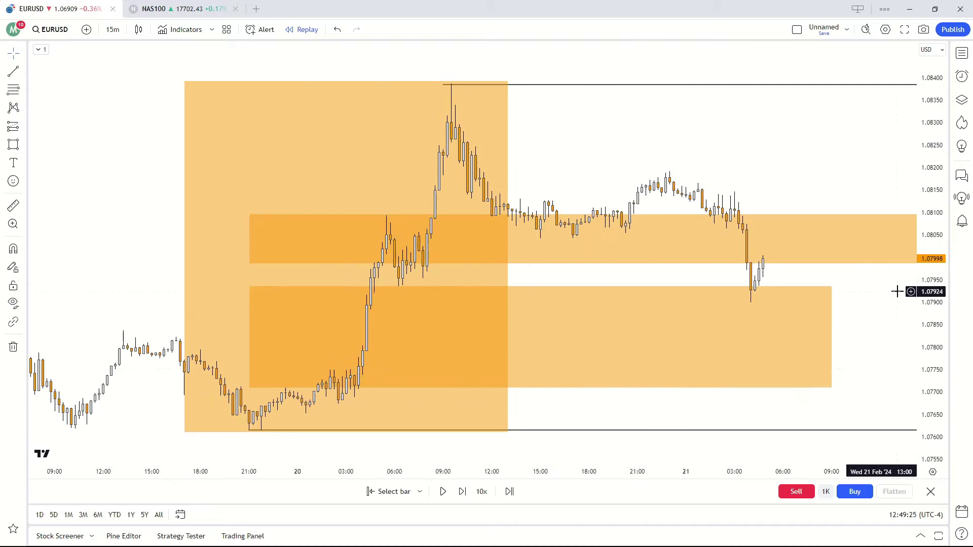
{"action": "left_click_drag", "start_coordinate": [931, 290], "coordinate": [932, 218]}
{"action": "left_click_drag", "start_coordinate": [784, 289], "coordinate": [667, 217]}
{"action": "left_click_drag", "start_coordinate": [753, 232], "coordinate": [682, 256]}
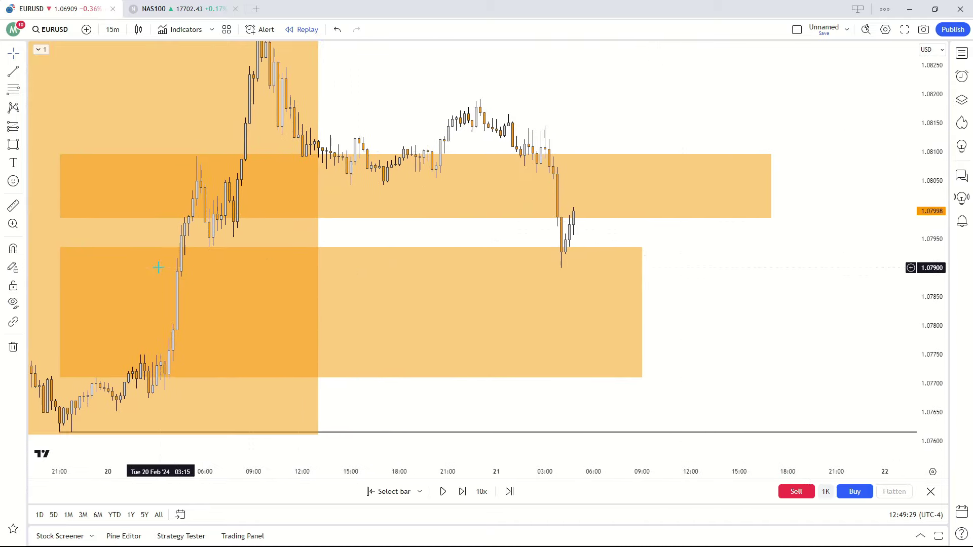
- Mark the broken 15-minute low with a line at 1.07936 from 20 Feb 06:15 to 21 Feb 03:30, and delete the line
{"action": "left_click", "coordinate": [207, 247]}
{"action": "left_click", "coordinate": [553, 246]}
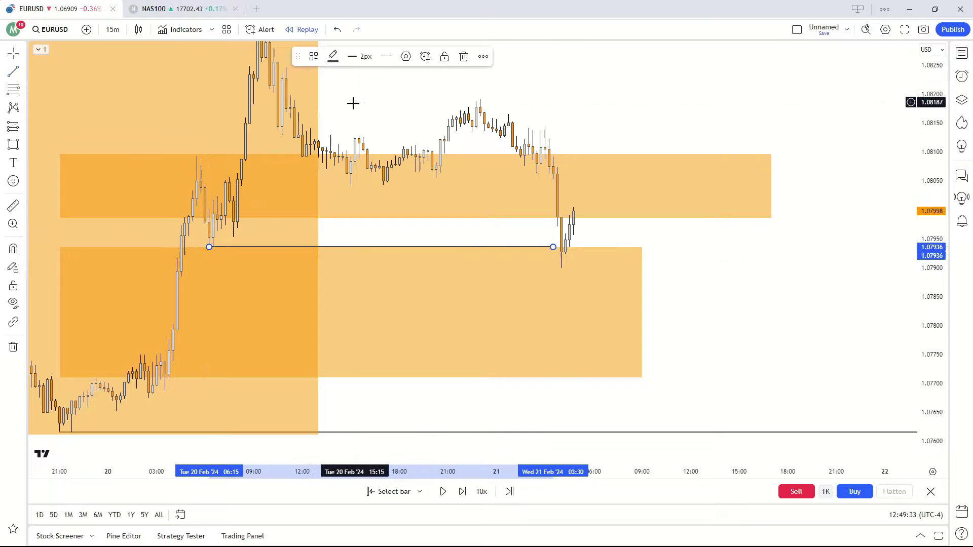
{"action": "left_click_drag", "start_coordinate": [250, 234], "coordinate": [330, 324]}
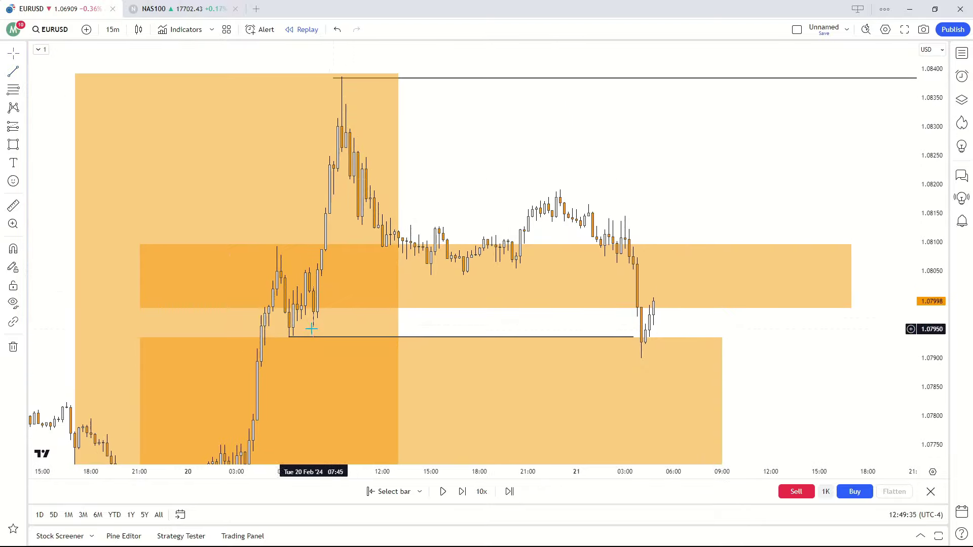
{"action": "scroll", "coordinate": [622, 334], "scroll_direction": "up", "scroll_amount": 1}
{"action": "left_click", "coordinate": [603, 337]}
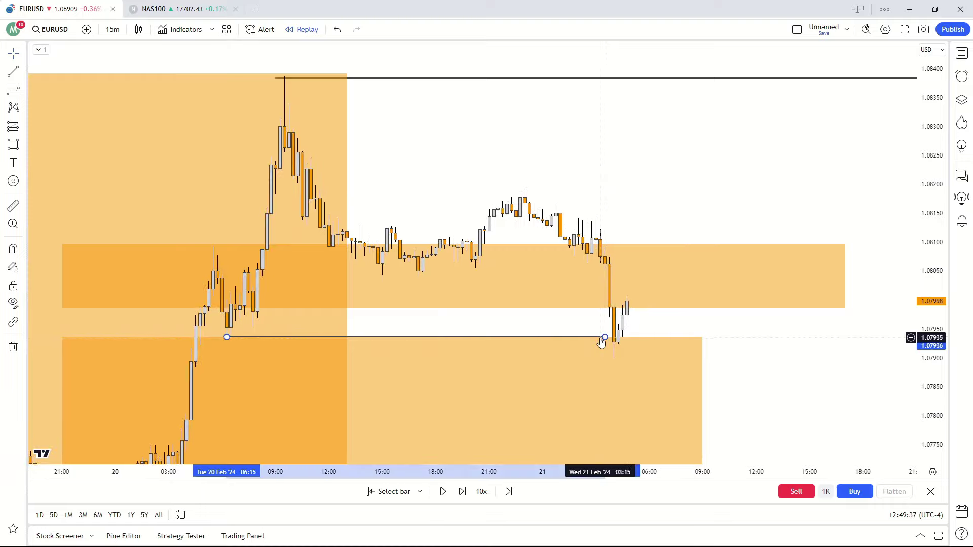
{"action": "key", "text": "Delete"}
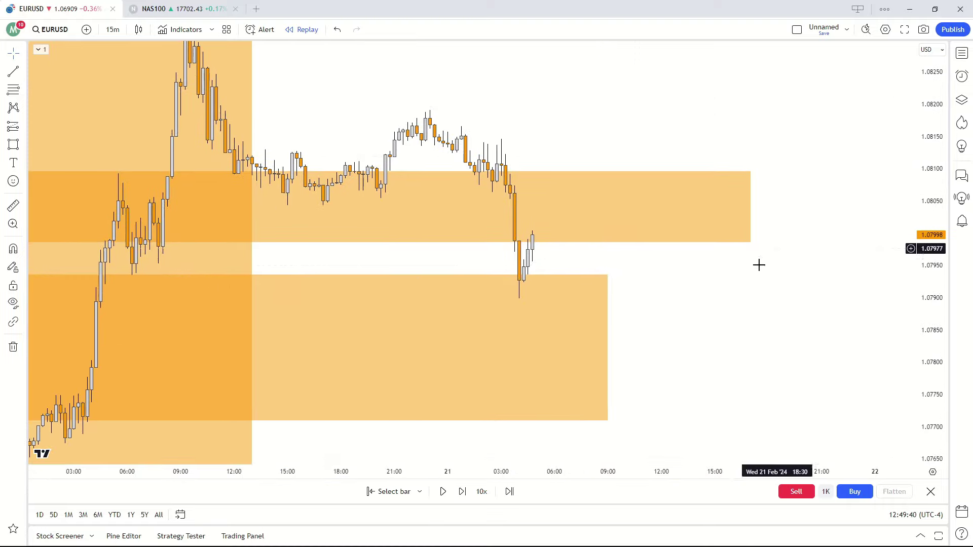
{"action": "scroll", "coordinate": [730, 279], "scroll_direction": "up", "scroll_amount": 1}
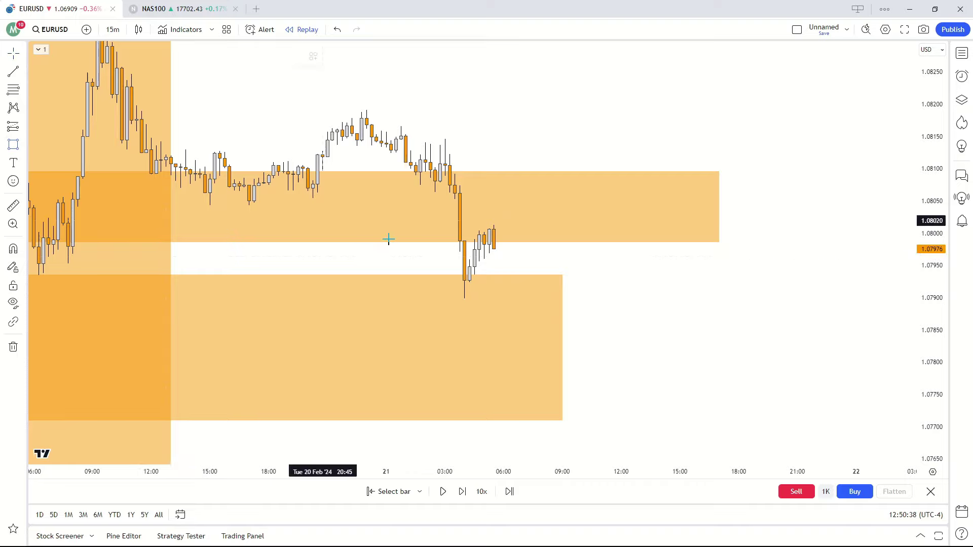
- Draw a 15-minute zone from 1.07988 to 1.07900 between 03:45 and 09:30 on 21 Feb, and play the replay to 09:00
{"action": "mouse_move", "coordinate": [459, 241]}
{"action": "left_mouse_down"}
{"action": "mouse_move", "coordinate": [513, 300]}
{"action": "mouse_move", "coordinate": [571, 270]}
{"action": "left_mouse_up"}
{"action": "left_click", "coordinate": [509, 297]}
{"action": "left_click_drag", "start_coordinate": [640, 271], "coordinate": [597, 297]}
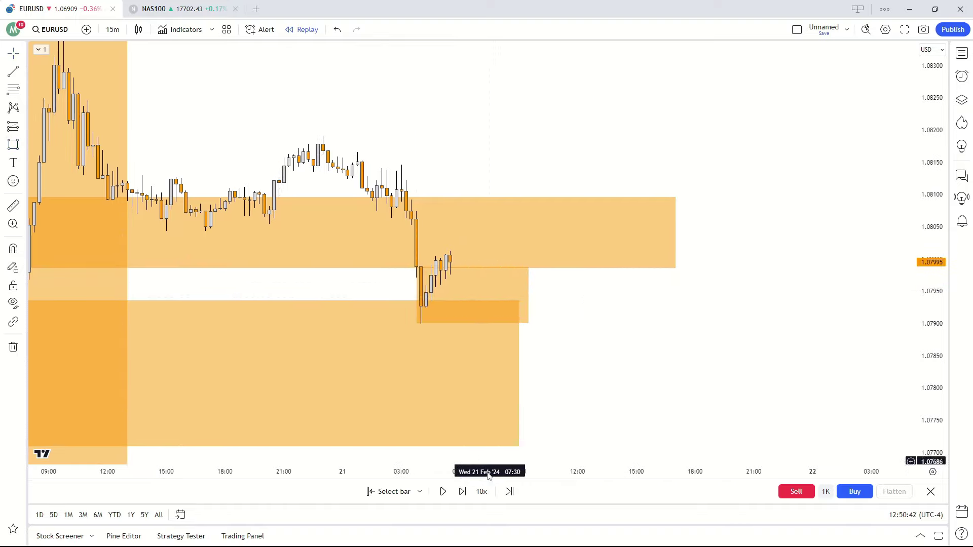
{"action": "left_click", "coordinate": [443, 492]}
- Move the small zone to 07:15–13:00 on 21 Feb and fit it to about 1.0802 to 1.0796
{"action": "left_click", "coordinate": [428, 347]}
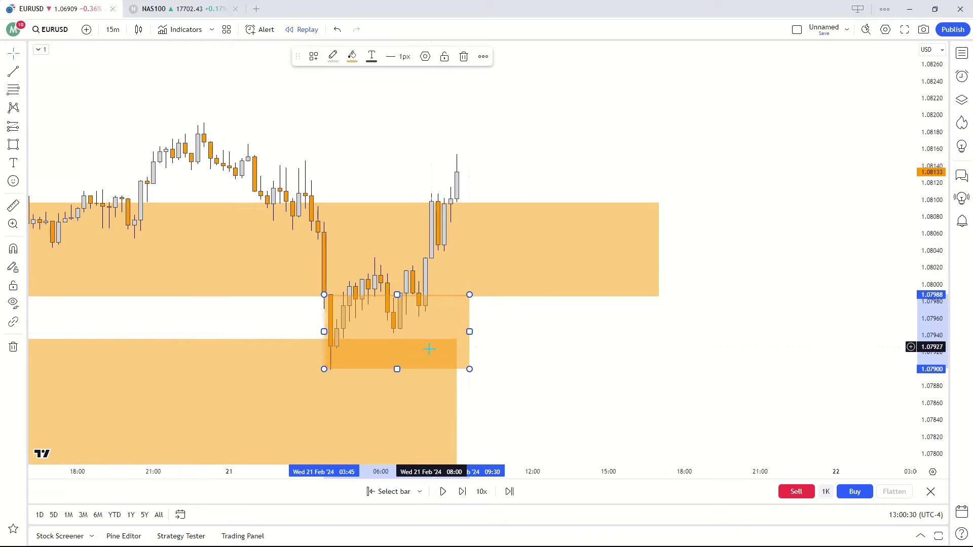
{"action": "left_click_drag", "start_coordinate": [411, 345], "coordinate": [559, 263]}
{"action": "key", "text": "ctrl+z"}
{"action": "key", "text": "ctrl+z"}
{"action": "key", "text": "ctrl+y"}
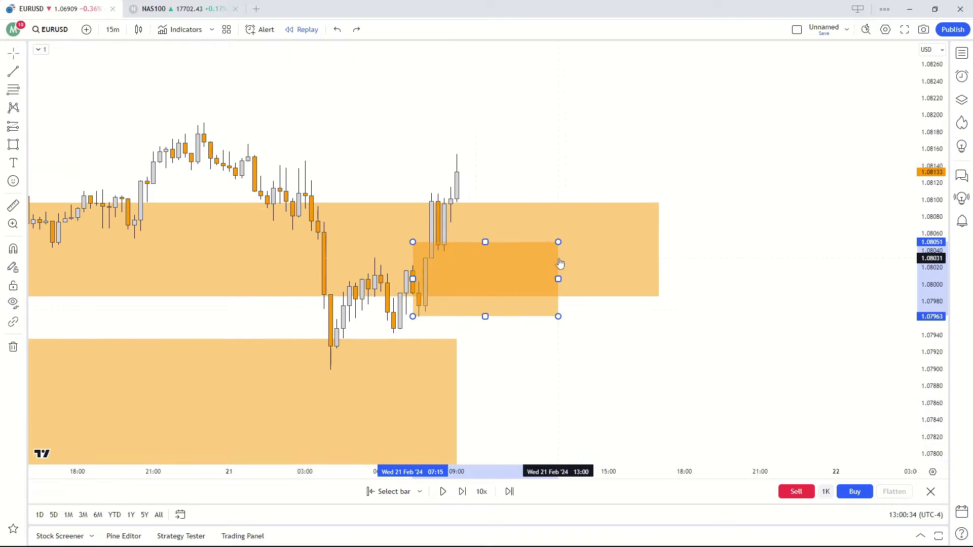
{"action": "left_click_drag", "start_coordinate": [408, 243], "coordinate": [398, 278]}
{"action": "left_click", "coordinate": [406, 253]}
{"action": "left_click_drag", "start_coordinate": [363, 246], "coordinate": [335, 242]}
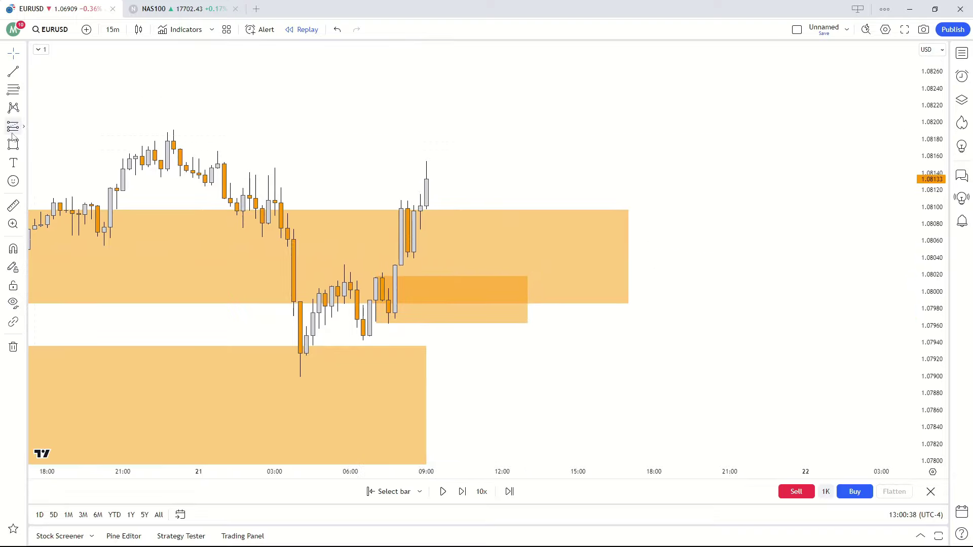
- Place a long position with entry at 1.08018, stop at 1.07901 and target at the 1.08387 high
{"action": "left_click", "coordinate": [495, 276]}
{"action": "left_click_drag", "start_coordinate": [515, 339], "coordinate": [419, 363]}
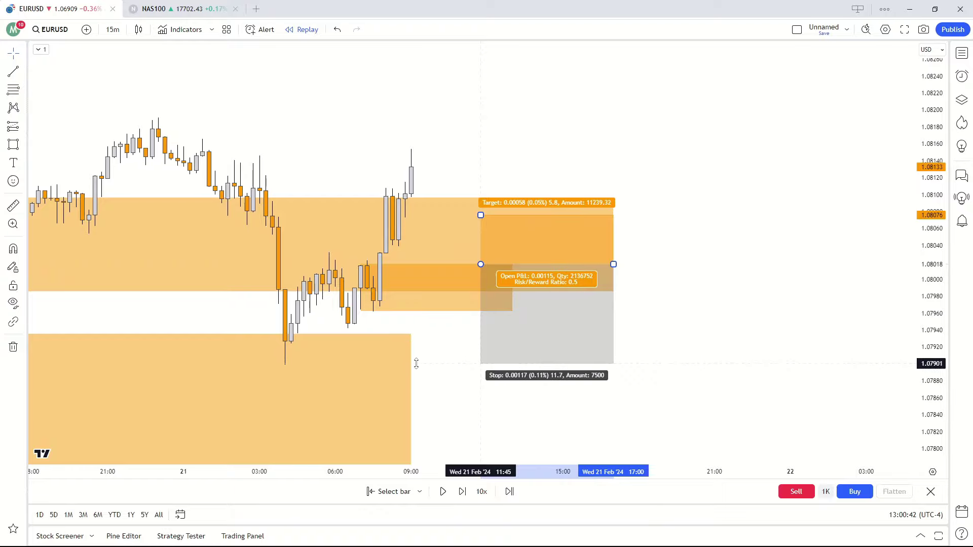
{"action": "scroll", "coordinate": [419, 329], "scroll_direction": "down", "scroll_amount": 5}
{"action": "left_click_drag", "start_coordinate": [930, 159], "coordinate": [931, 231]}
{"action": "left_click_drag", "start_coordinate": [727, 259], "coordinate": [548, 255]}
{"action": "left_click_drag", "start_coordinate": [463, 323], "coordinate": [326, 119]}
{"action": "left_click", "coordinate": [382, 149]}
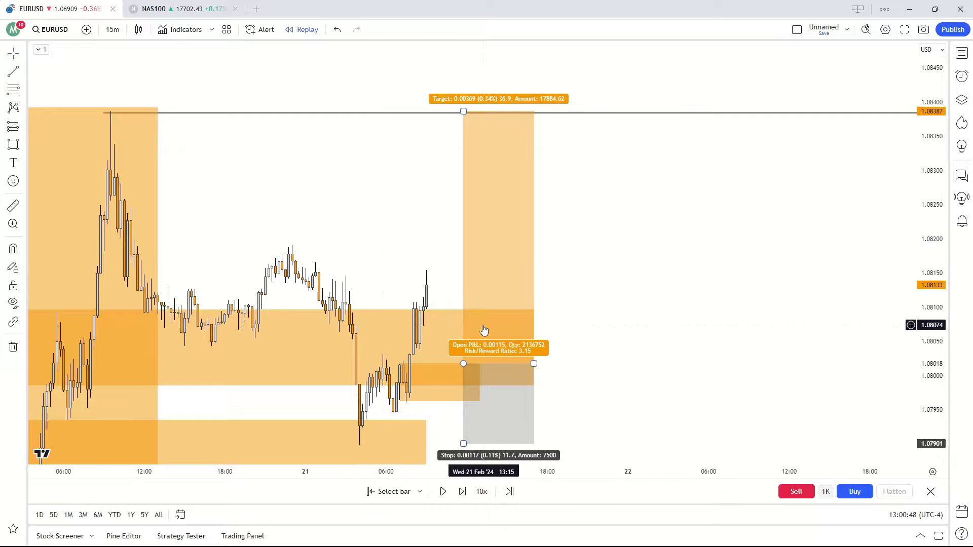
- Switch the chart to the 4-hour interval and enlarge the price action around the long position
{"action": "left_click_drag", "start_coordinate": [928, 157], "coordinate": [928, 249]}
{"action": "type", "text": "4h"}
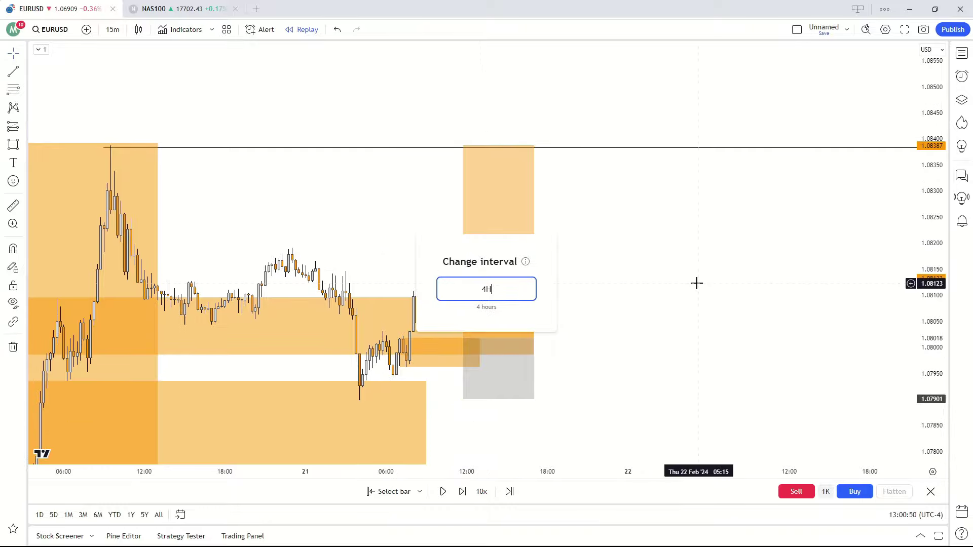
{"action": "key", "text": "Return"}
{"action": "left_click_drag", "start_coordinate": [680, 379], "coordinate": [534, 380]}
{"action": "scroll", "coordinate": [534, 380], "scroll_direction": "up", "scroll_amount": 6}
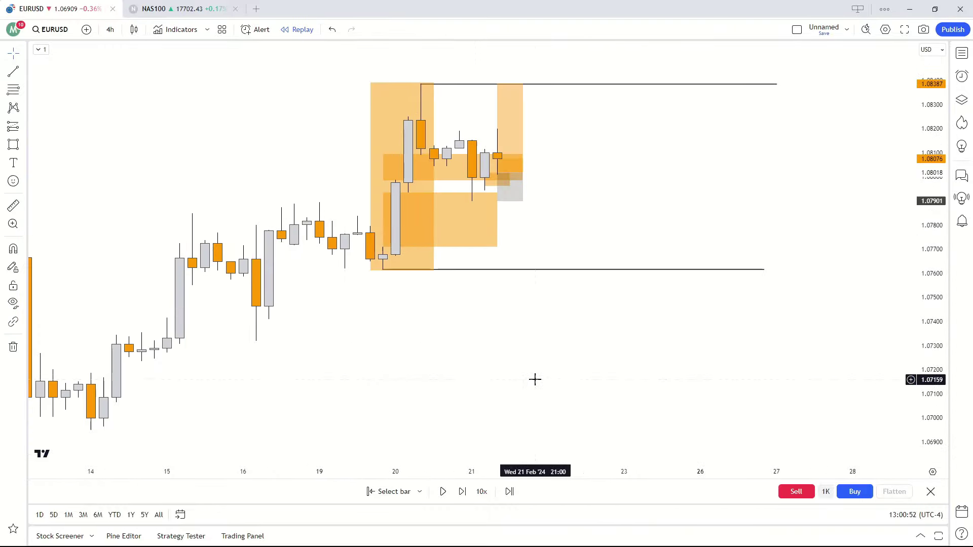
{"action": "left_click_drag", "start_coordinate": [928, 239], "coordinate": [928, 198]}
{"action": "left_click_drag", "start_coordinate": [472, 370], "coordinate": [495, 464]}
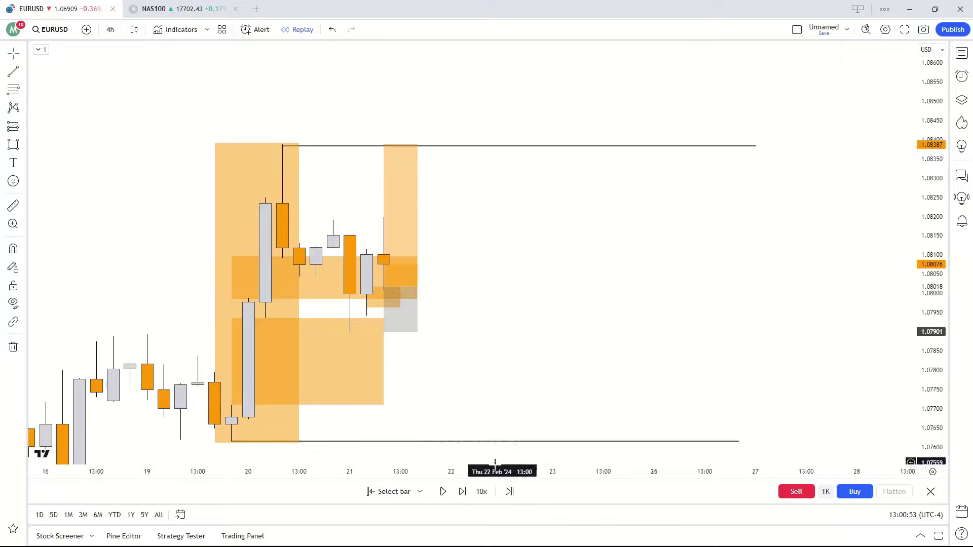
- Advance the replay bar by bar to 22 Feb 01:00 and extend the long position to that bar
{"action": "left_click", "coordinate": [462, 491]}
{"action": "left_click", "coordinate": [462, 491]}
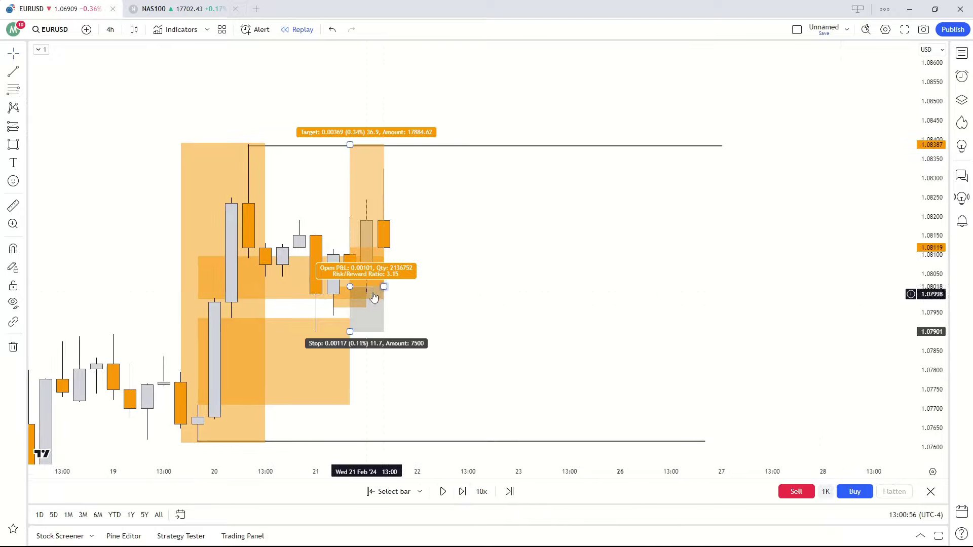
{"action": "left_click", "coordinate": [459, 490]}
{"action": "left_click", "coordinate": [462, 491]}
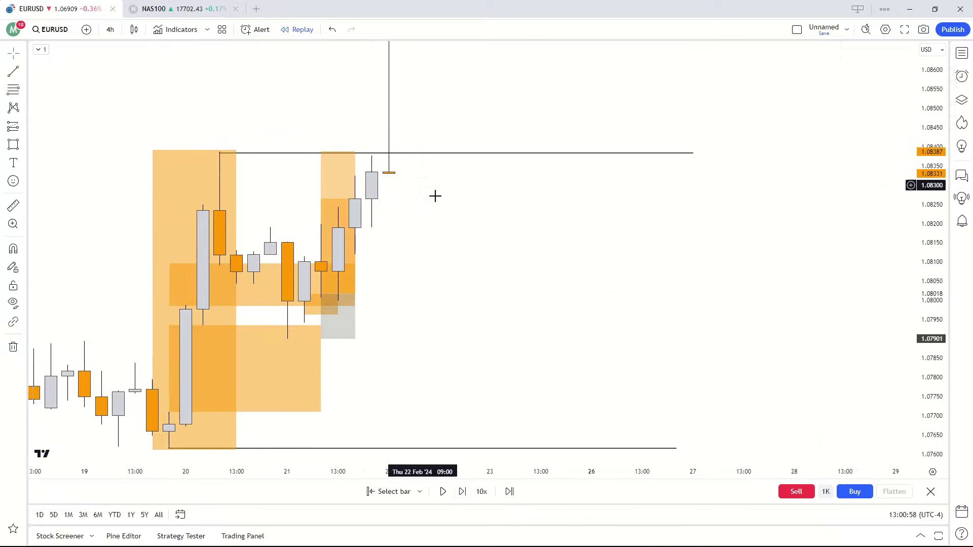
{"action": "left_click_drag", "start_coordinate": [355, 272], "coordinate": [259, 81]}
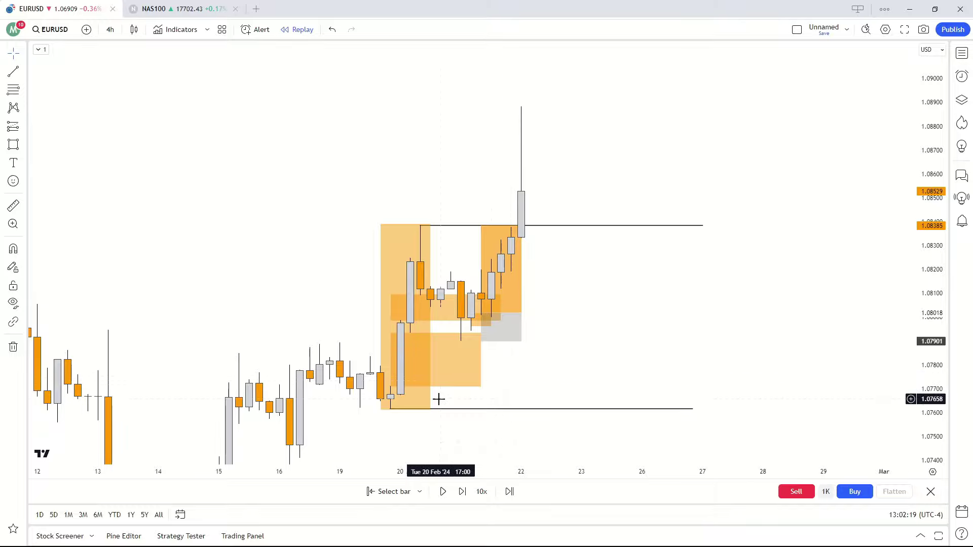
- Examine the 4-hour zones, the long position and the 22 Feb candle at the upper structure line
{"action": "left_click_drag", "start_coordinate": [669, 337], "coordinate": [638, 341]}
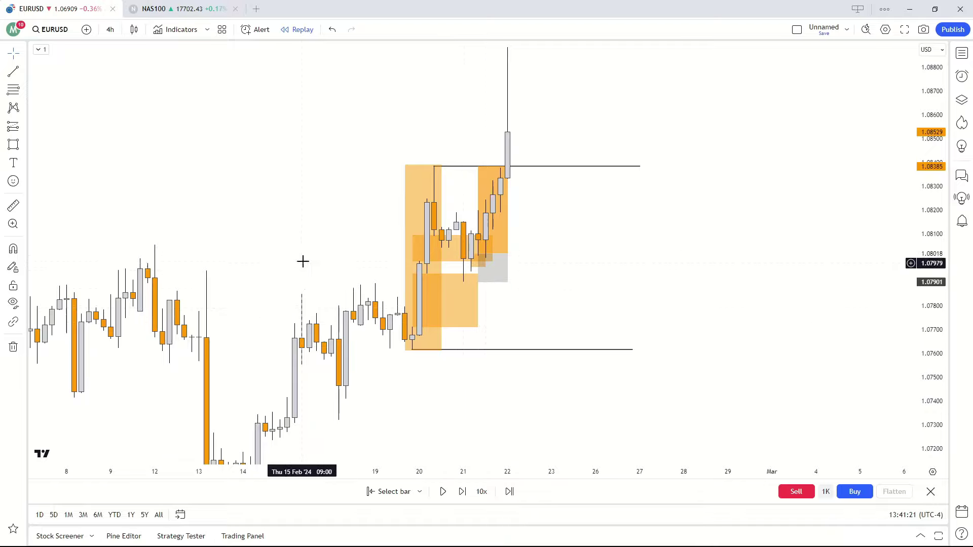
{"action": "left_click_drag", "start_coordinate": [343, 407], "coordinate": [289, 361]}
{"action": "left_click_drag", "start_coordinate": [925, 158], "coordinate": [920, 215]}
{"action": "left_click_drag", "start_coordinate": [524, 361], "coordinate": [550, 382]}
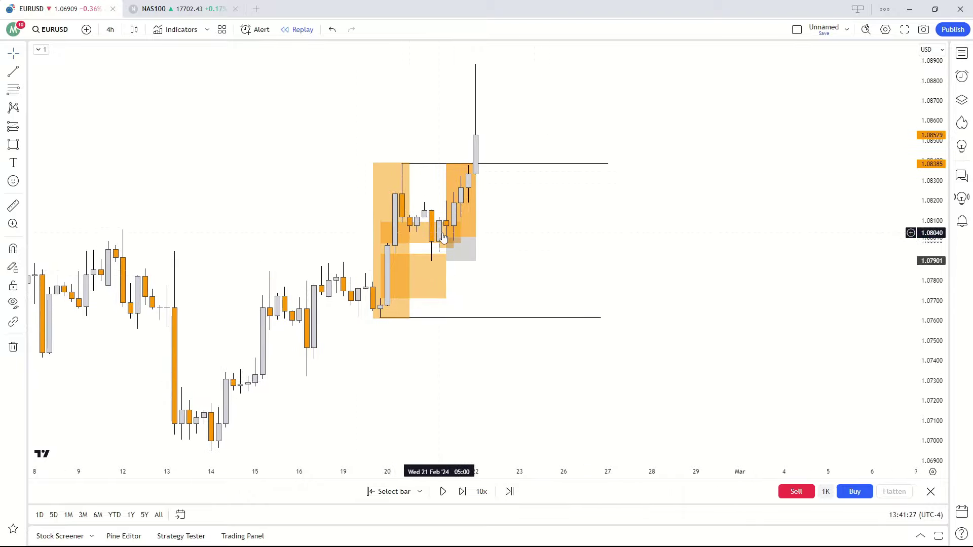
{"action": "left_click", "coordinate": [431, 238]}
{"action": "left_click", "coordinate": [489, 77]}
{"action": "left_click_drag", "start_coordinate": [502, 246], "coordinate": [522, 274]}
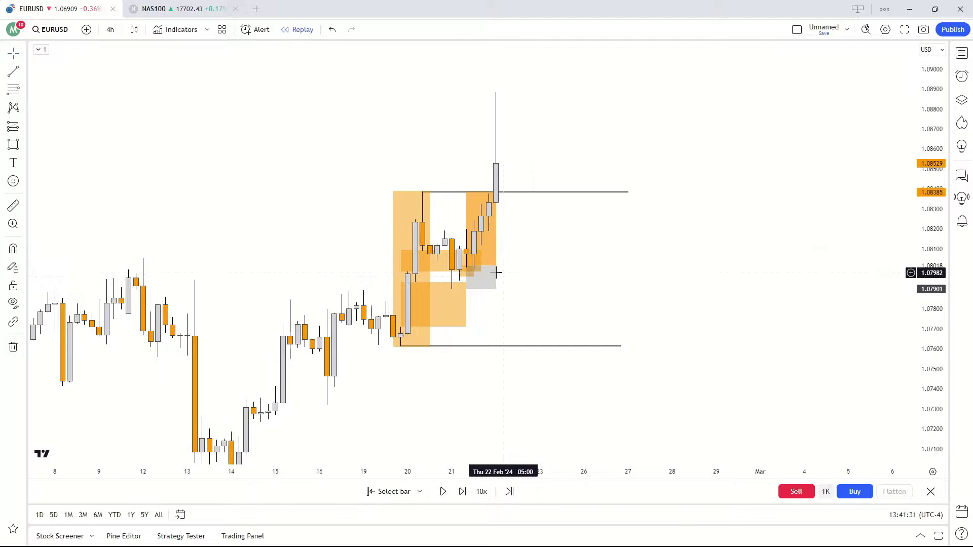
{"action": "left_click_drag", "start_coordinate": [302, 270], "coordinate": [452, 171]}
{"action": "scroll", "coordinate": [421, 226], "scroll_direction": "down", "scroll_amount": 6}
{"action": "left_click_drag", "start_coordinate": [386, 183], "coordinate": [366, 275]}
{"action": "scroll", "coordinate": [365, 256], "scroll_direction": "up", "scroll_amount": 1}
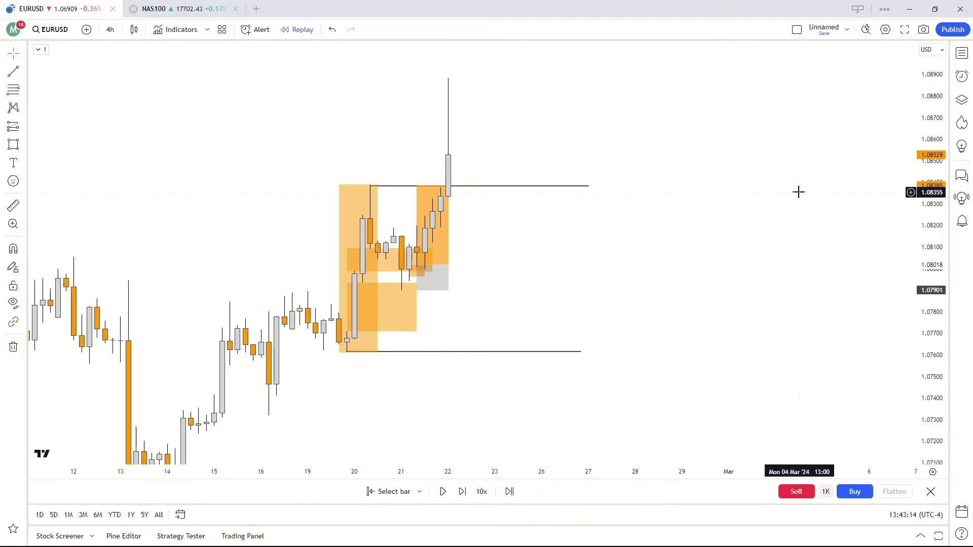
- Play the replay to 23 Feb, and delete the long position, the small zone and the upper 20 Feb zone
{"action": "left_click", "coordinate": [448, 492]}
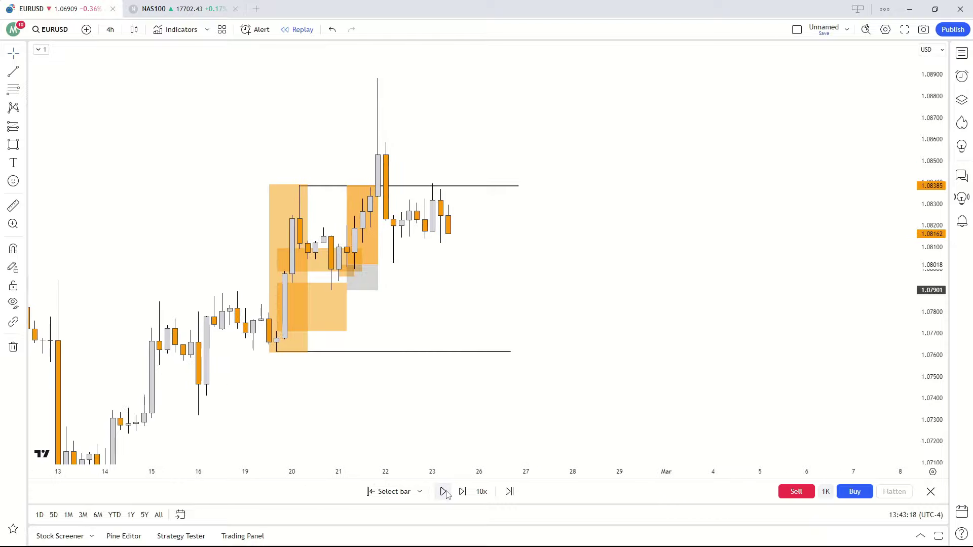
{"action": "left_click", "coordinate": [377, 265]}
{"action": "key", "text": "Delete"}
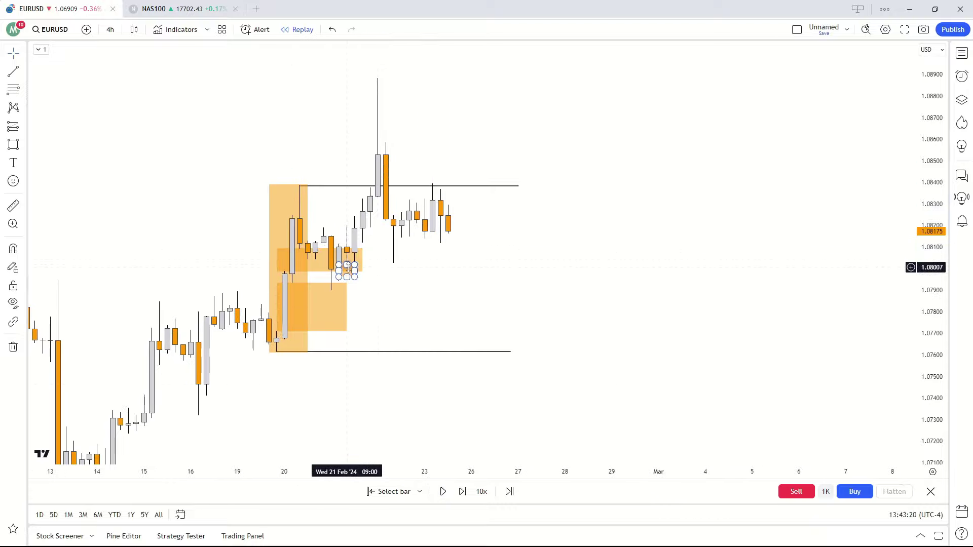
{"action": "key", "text": "Delete"}
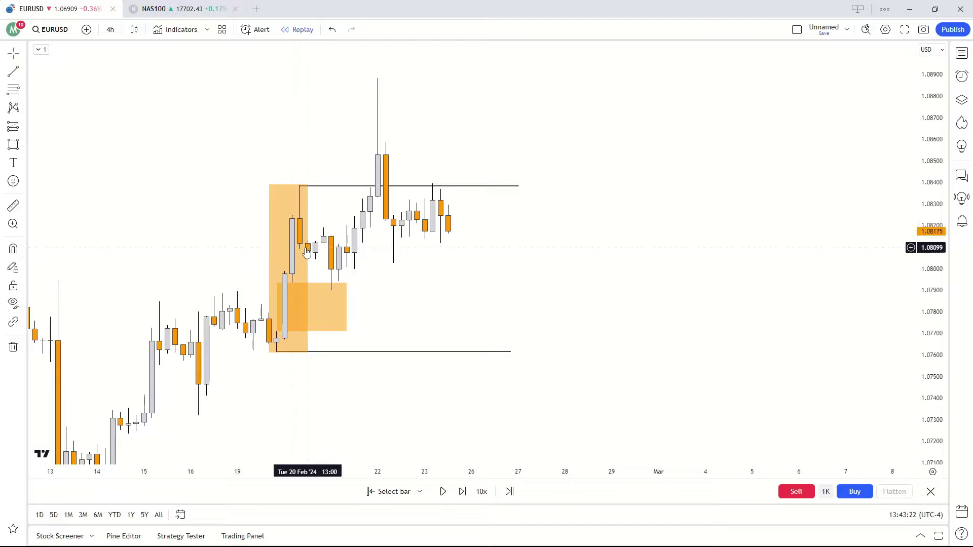
- Move the tall range rectangle to 22 Feb 01:00–09:00 and fit it to about 1.0888 to 1.0802
{"action": "left_click_drag", "start_coordinate": [307, 259], "coordinate": [415, 170]}
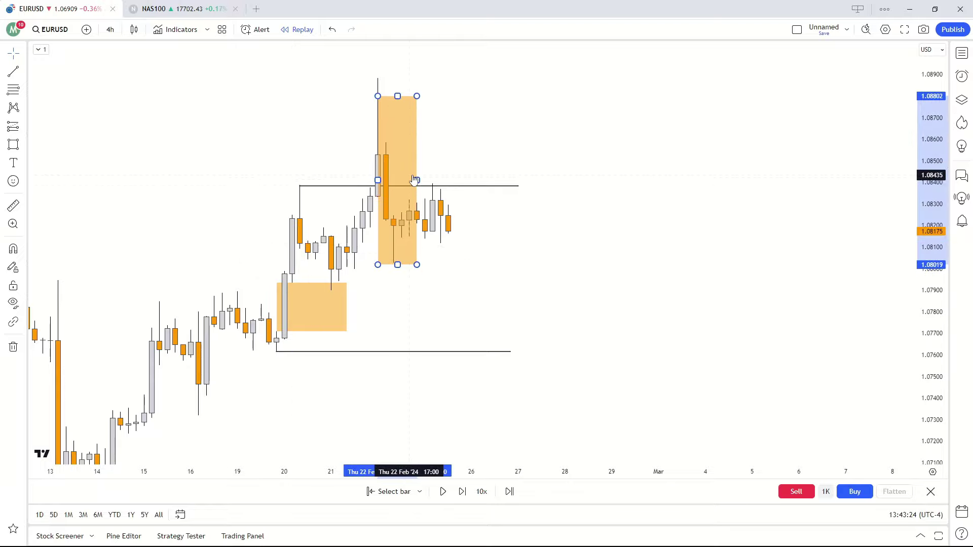
{"action": "left_click_drag", "start_coordinate": [398, 96], "coordinate": [386, 84]}
{"action": "left_click_drag", "start_coordinate": [416, 172], "coordinate": [393, 169]}
{"action": "left_click_drag", "start_coordinate": [51, 145], "coordinate": [47, 144]}
- Draw a zone from about 1.0833 to 1.0825 between 22 Feb 01:00 and 23 Feb 01:00
{"action": "left_click", "coordinate": [13, 144]}
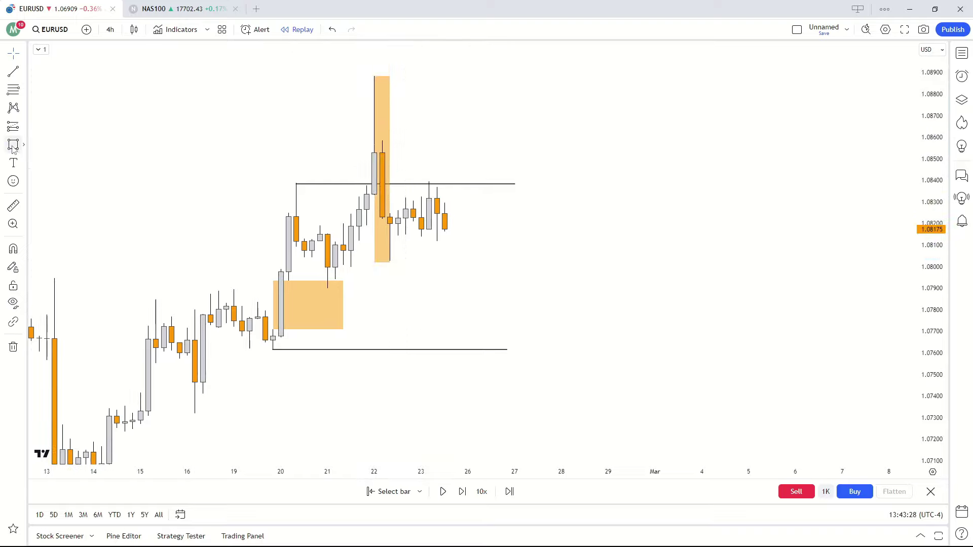
{"action": "left_click", "coordinate": [373, 212]}
{"action": "left_click", "coordinate": [413, 197]}
{"action": "left_click_drag", "start_coordinate": [413, 205], "coordinate": [421, 206]}
{"action": "left_click_drag", "start_coordinate": [491, 198], "coordinate": [458, 179]}
- Mark the 22 Feb high at about 1.0888 and the 21 Feb low at about 1.0790 with horizontal lines
{"action": "left_click", "coordinate": [13, 71]}
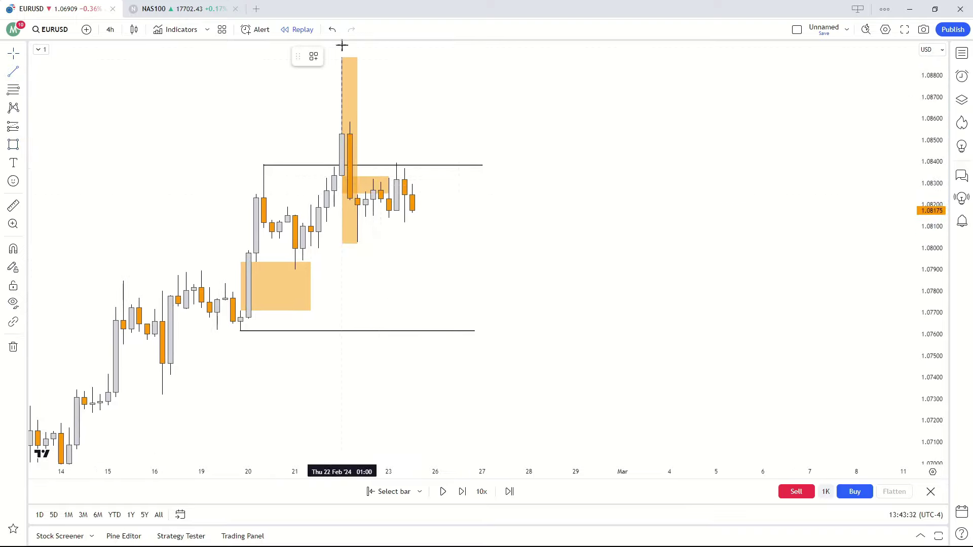
{"action": "left_click_drag", "start_coordinate": [339, 57], "coordinate": [512, 58]}
{"action": "left_click_drag", "start_coordinate": [193, 86], "coordinate": [152, 126]}
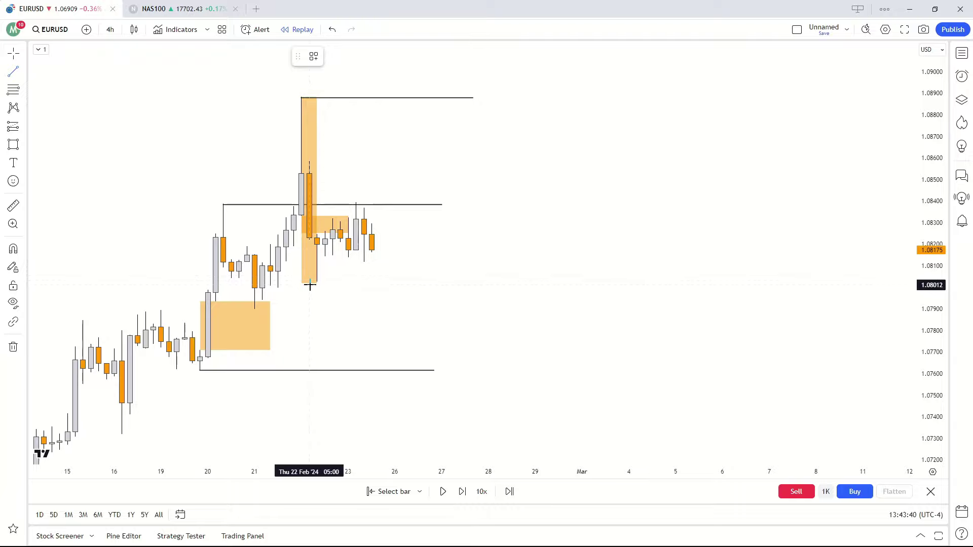
{"action": "left_click", "coordinate": [253, 309]}
{"action": "left_click", "coordinate": [435, 308]}
{"action": "left_click_drag", "start_coordinate": [353, 335], "coordinate": [422, 345]}
- Delete the old structure lines at the 20 Feb high and low
{"action": "left_click", "coordinate": [453, 217]}
{"action": "key", "text": "Delete"}
{"action": "left_click", "coordinate": [441, 381]}
{"action": "key", "text": "Delete"}
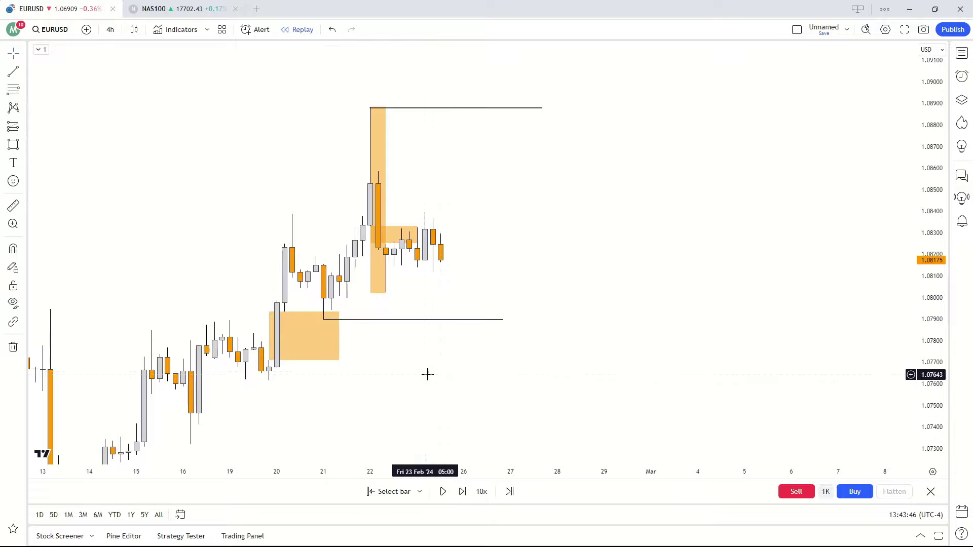
- Play the replay to 27 Feb 21:00 and extend the 22 Feb zone's right edge to 26 Feb 09:00
{"action": "left_click_drag", "start_coordinate": [427, 375], "coordinate": [427, 377]}
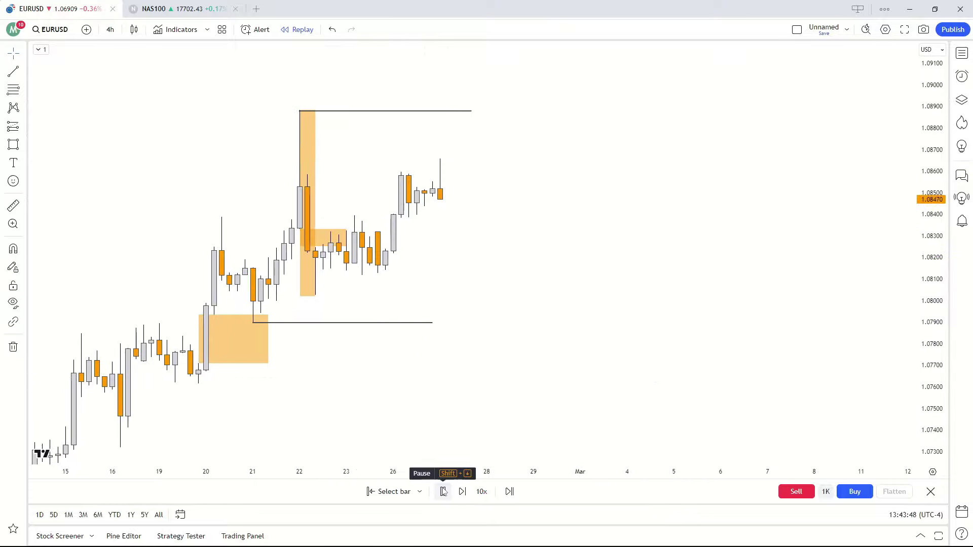
{"action": "left_click", "coordinate": [442, 491]}
{"action": "left_click_drag", "start_coordinate": [306, 244], "coordinate": [343, 244]}
{"action": "left_click_drag", "start_coordinate": [343, 238], "coordinate": [406, 243]}
{"action": "left_click_drag", "start_coordinate": [358, 265], "coordinate": [401, 273]}
{"action": "left_click_drag", "start_coordinate": [935, 217], "coordinate": [935, 152]}
{"action": "left_click_drag", "start_coordinate": [470, 309], "coordinate": [405, 283]}
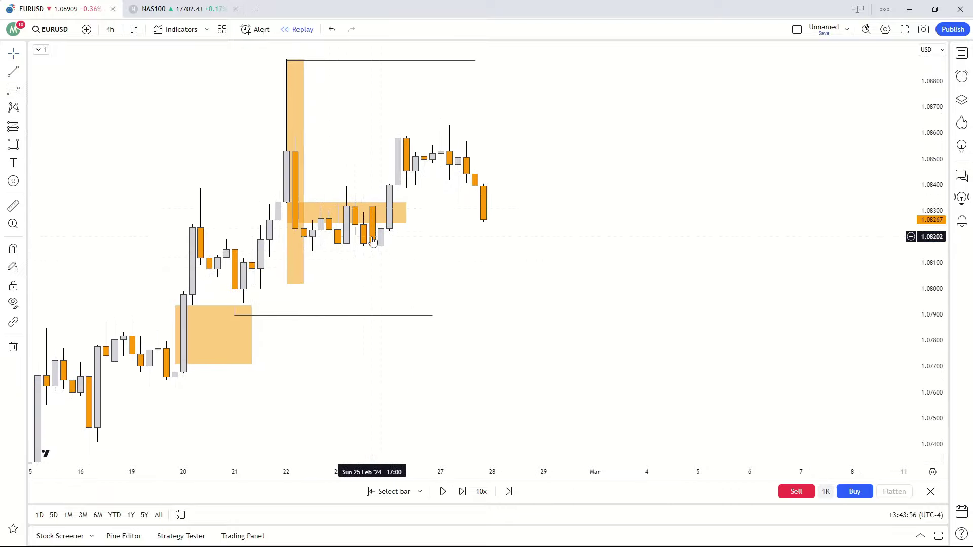
- Play the replay on to 28 Feb 13:00 and inspect the 4-hour bars between the two structure lines
{"action": "left_click_drag", "start_coordinate": [468, 282], "coordinate": [456, 308]}
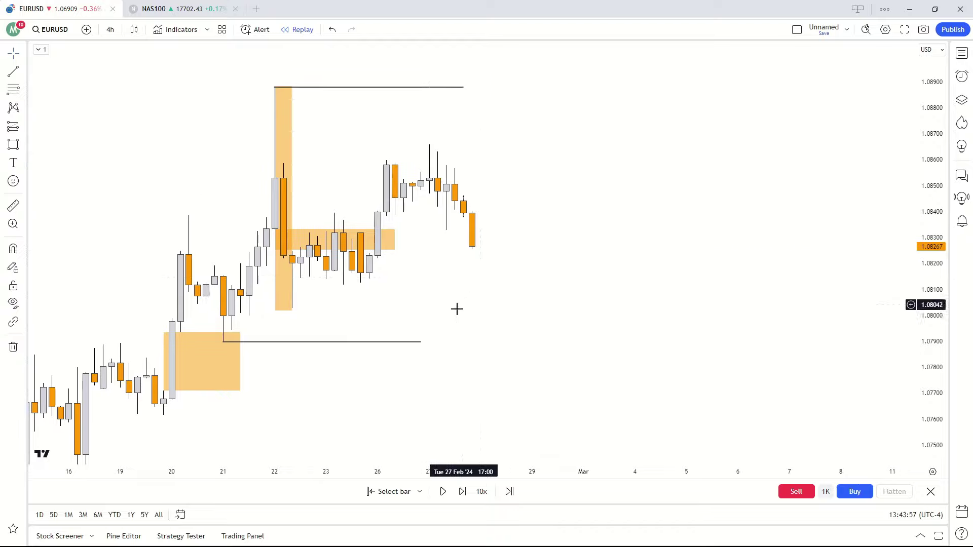
{"action": "left_click", "coordinate": [443, 491]}
{"action": "left_click", "coordinate": [442, 491]}
{"action": "left_click_drag", "start_coordinate": [304, 301], "coordinate": [403, 308]}
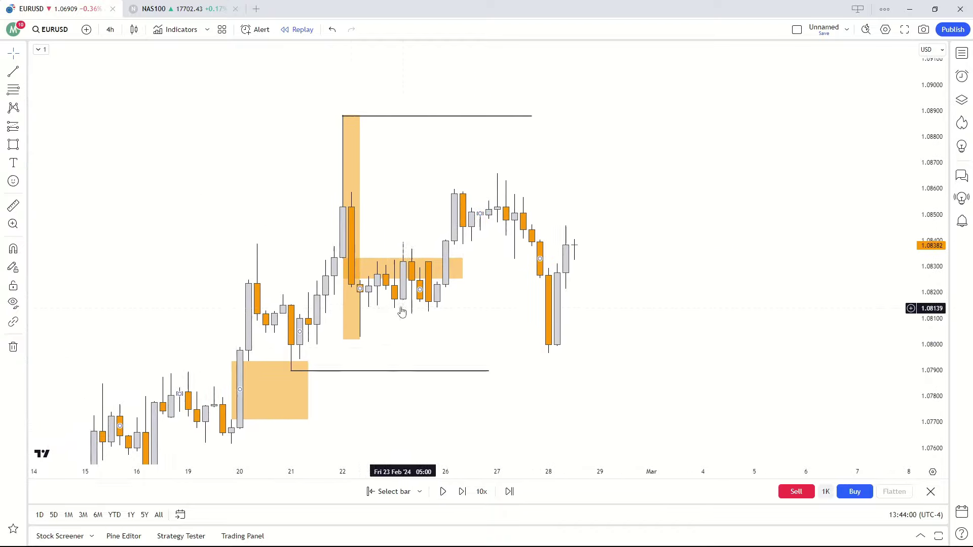
{"action": "scroll", "coordinate": [403, 297], "scroll_direction": "up", "scroll_amount": 1}
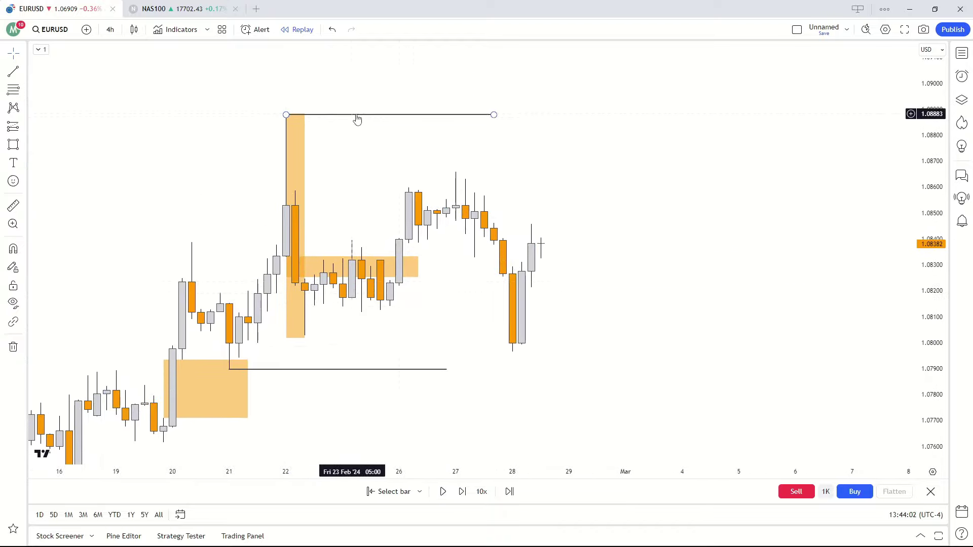
{"action": "left_click_drag", "start_coordinate": [489, 202], "coordinate": [425, 190]}
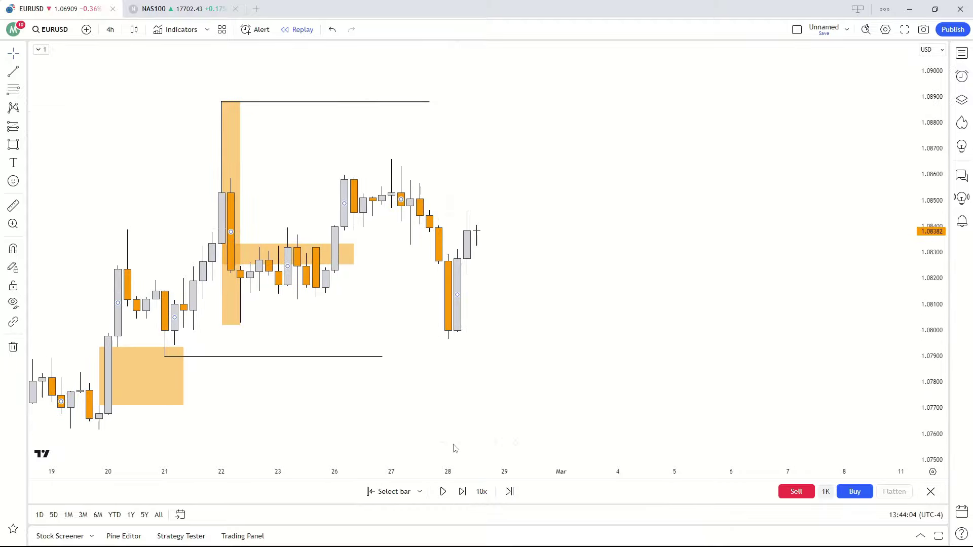
- Play the replay to 6 Mar and extend the 22 Feb high's line to the break at 6 Mar 01:00
{"action": "left_click", "coordinate": [443, 491]}
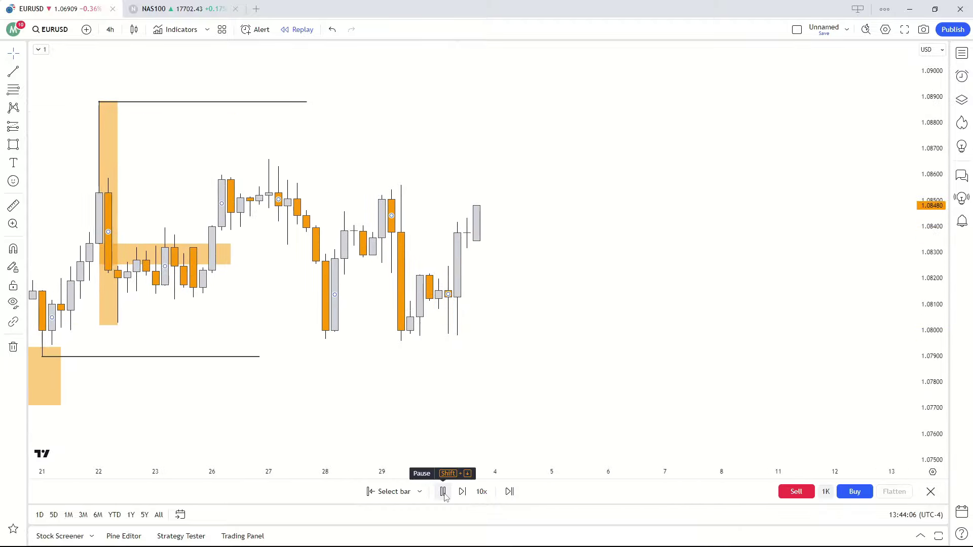
{"action": "left_click", "coordinate": [442, 491]}
{"action": "scroll", "coordinate": [385, 373], "scroll_direction": "down", "scroll_amount": 5}
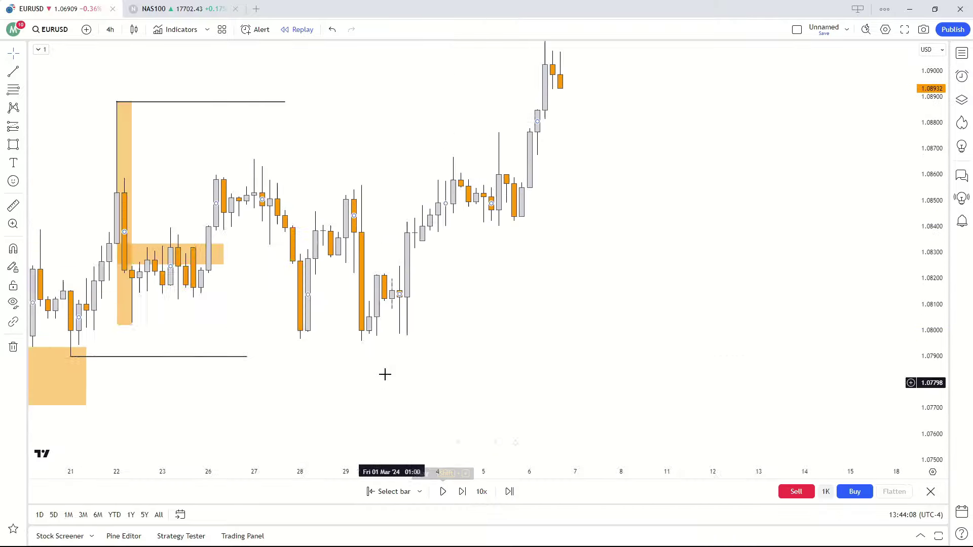
{"action": "left_click_drag", "start_coordinate": [385, 373], "coordinate": [419, 395]}
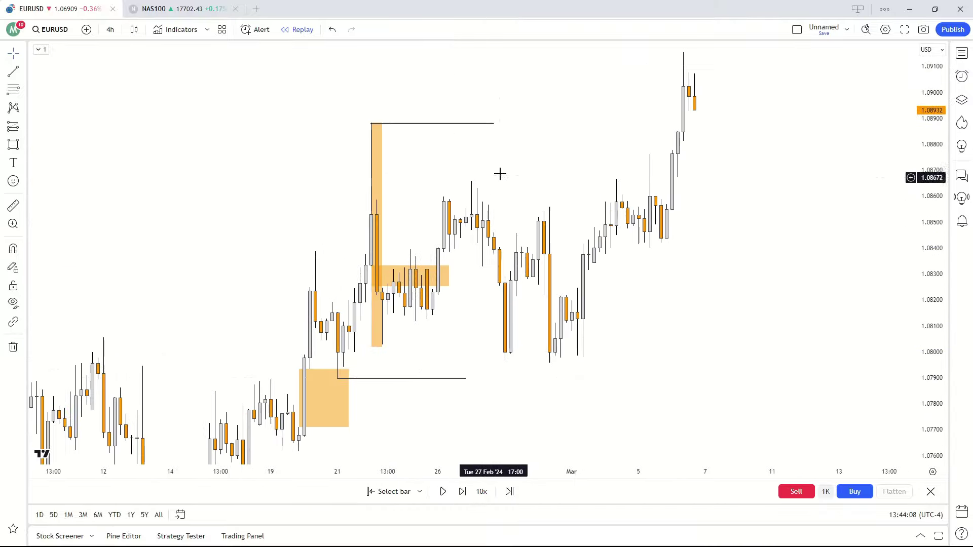
{"action": "left_click", "coordinate": [672, 124]}
{"action": "left_click_drag", "start_coordinate": [416, 293], "coordinate": [452, 289]}
{"action": "left_click", "coordinate": [447, 278]}
{"action": "left_click", "coordinate": [447, 297]}
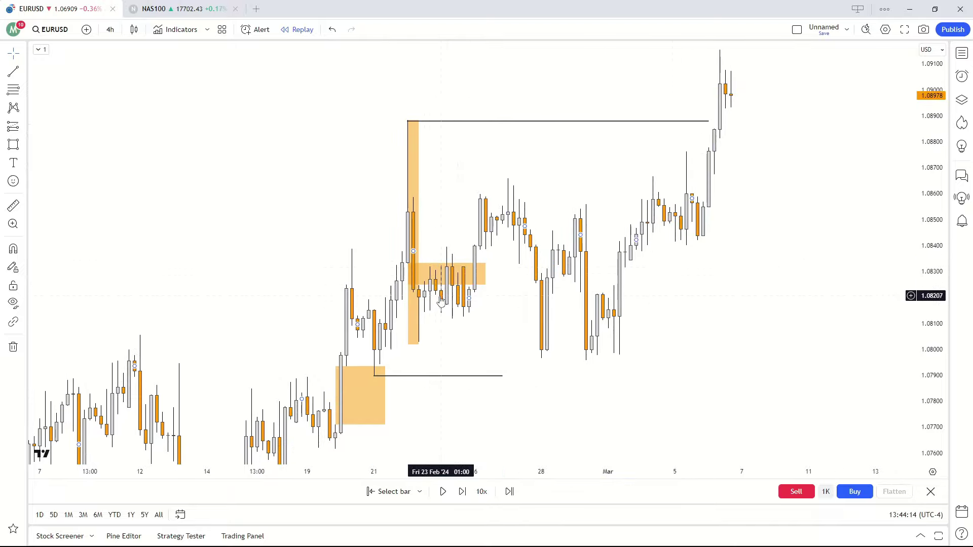
{"action": "left_click_drag", "start_coordinate": [440, 300], "coordinate": [459, 311]}
{"action": "left_click_drag", "start_coordinate": [517, 328], "coordinate": [551, 252]}
{"action": "scroll", "coordinate": [497, 343], "scroll_direction": "up", "scroll_amount": 1}
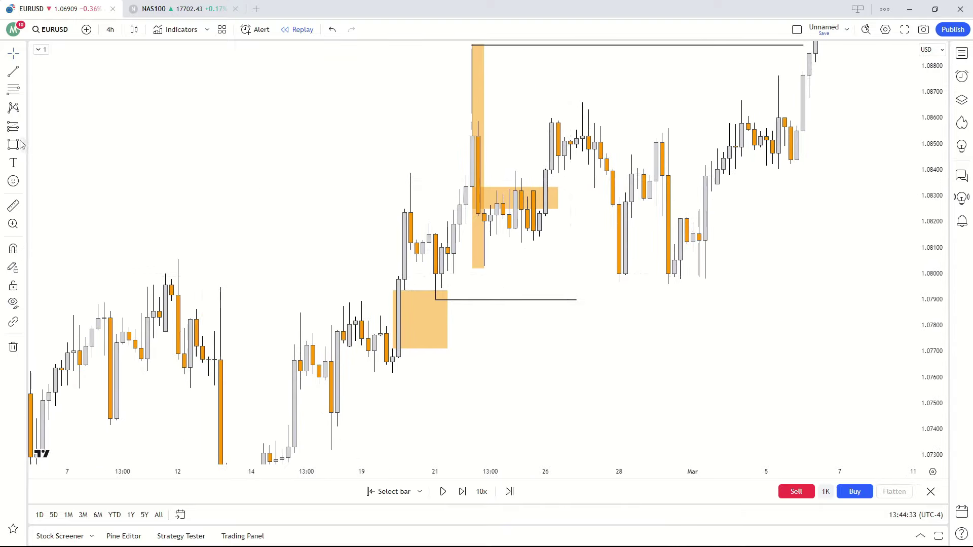
- Draw a rectangular zone over the 21 Feb pullback bars, from about 1.0810 down to 1.0800 and extending to 22 Feb
{"action": "mouse_move", "coordinate": [441, 246]}
{"action": "left_mouse_down"}
{"action": "mouse_move", "coordinate": [472, 272]}
{"action": "mouse_move", "coordinate": [497, 260]}
{"action": "left_mouse_up"}
{"action": "left_click", "coordinate": [522, 269]}
{"action": "scroll", "coordinate": [509, 278], "scroll_direction": "up", "scroll_amount": 1}
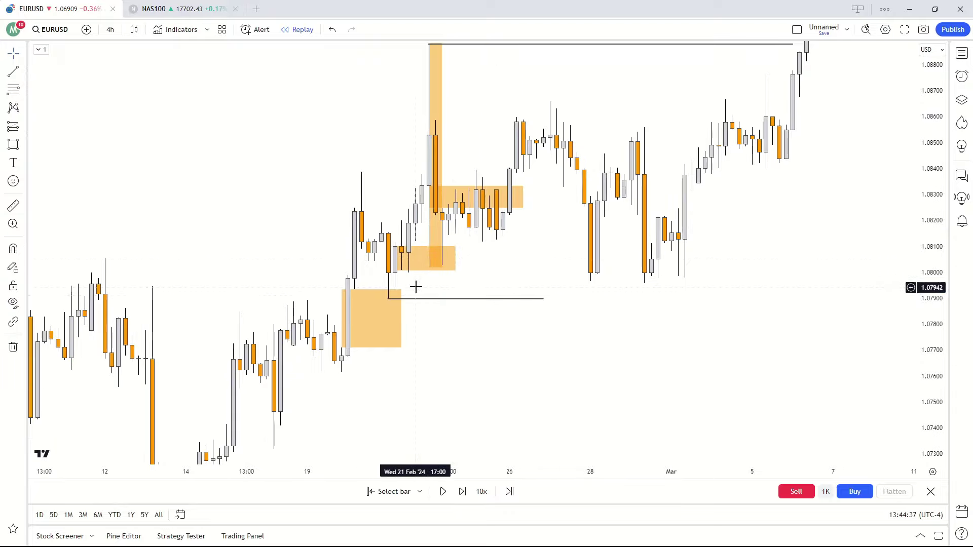
{"action": "left_click_drag", "start_coordinate": [418, 289], "coordinate": [485, 316]}
{"action": "left_click_drag", "start_coordinate": [930, 237], "coordinate": [930, 147]}
{"action": "left_click_drag", "start_coordinate": [409, 189], "coordinate": [329, 213]}
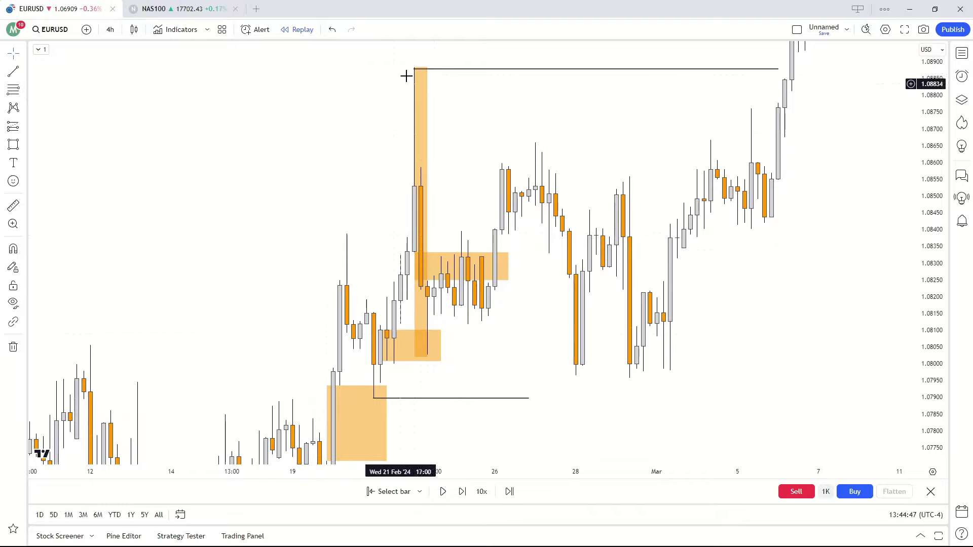
{"action": "left_click", "coordinate": [426, 345]}
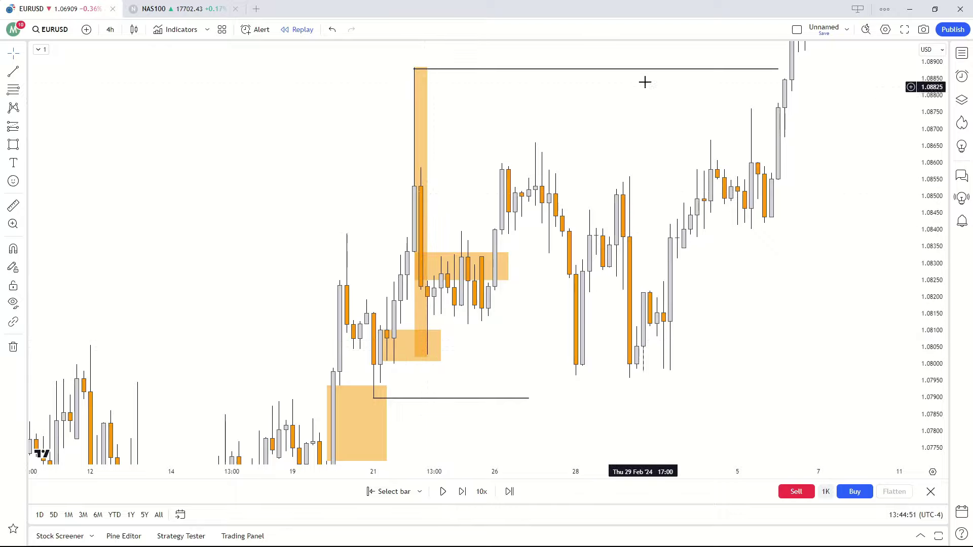
- Draw a rectangle around the 29 Feb sell-off bars from 1.08539 down to 1.07956
{"action": "left_click_drag", "start_coordinate": [645, 82], "coordinate": [548, 112]}
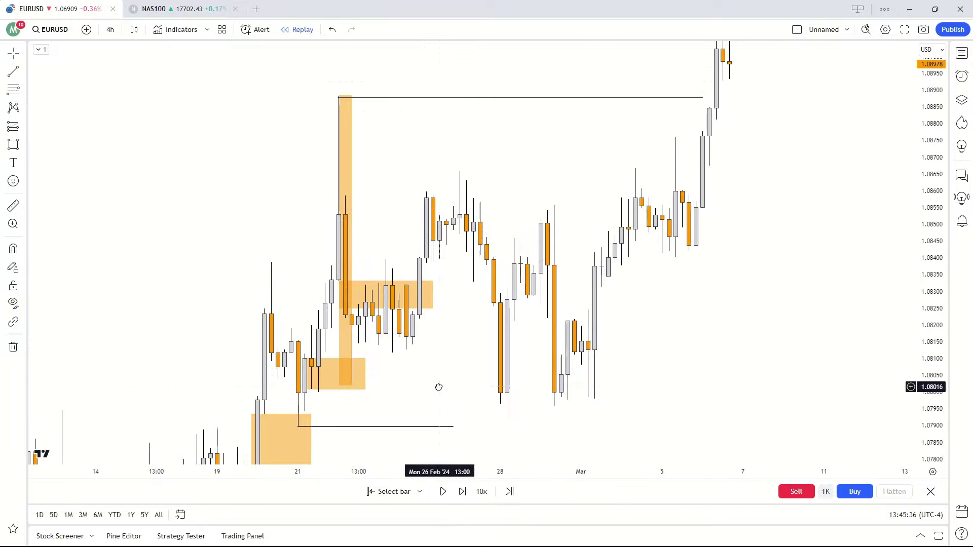
{"action": "left_click_drag", "start_coordinate": [469, 337], "coordinate": [422, 278]}
{"action": "scroll", "coordinate": [508, 367], "scroll_direction": "up", "scroll_amount": 1}
{"action": "left_click", "coordinate": [13, 144]}
{"action": "left_click_drag", "start_coordinate": [419, 173], "coordinate": [446, 367]}
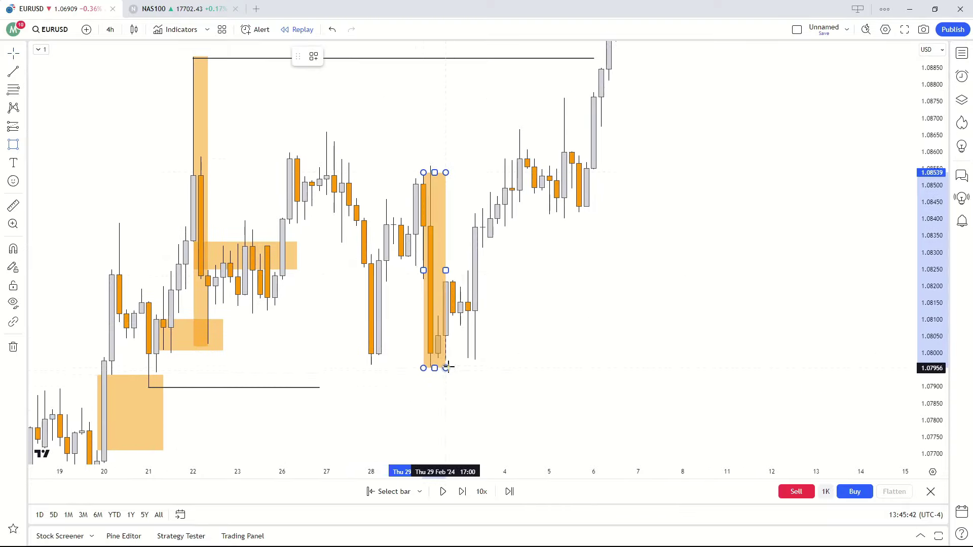
{"action": "left_click_drag", "start_coordinate": [383, 392], "coordinate": [391, 397]}
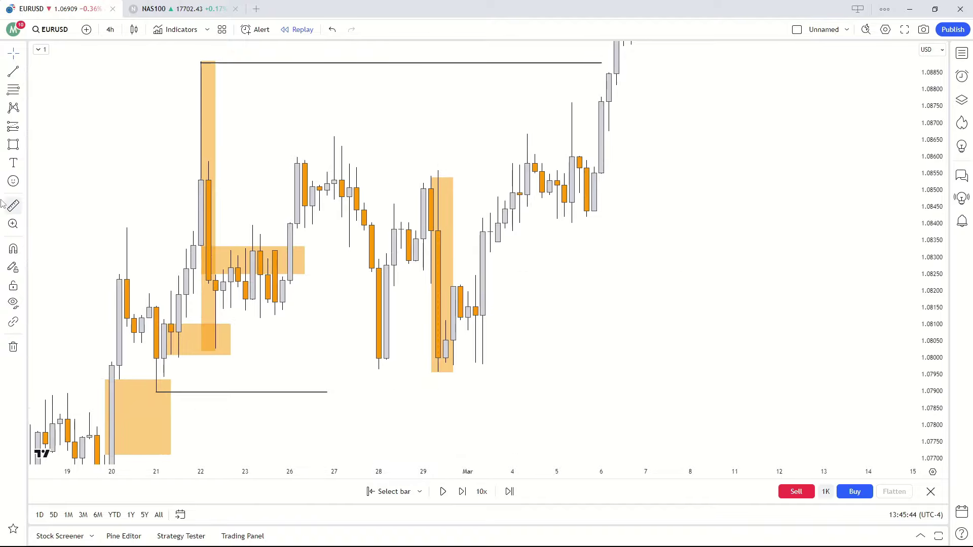
- Try a smaller zone between about 1.0821 and 1.0811 from 29 Feb to 1 Mar, and delete it
{"action": "left_click", "coordinate": [12, 145]}
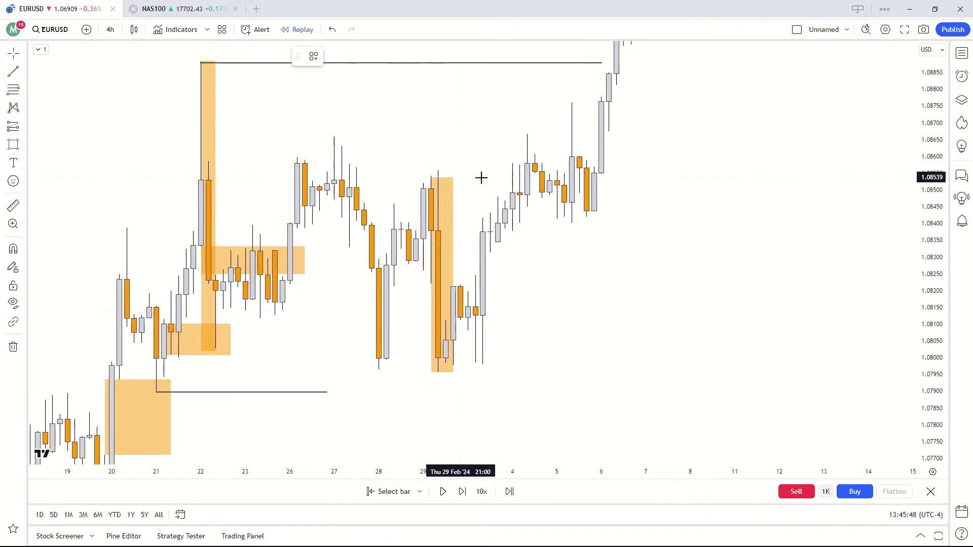
{"action": "left_click", "coordinate": [430, 320]}
{"action": "left_click", "coordinate": [481, 287]}
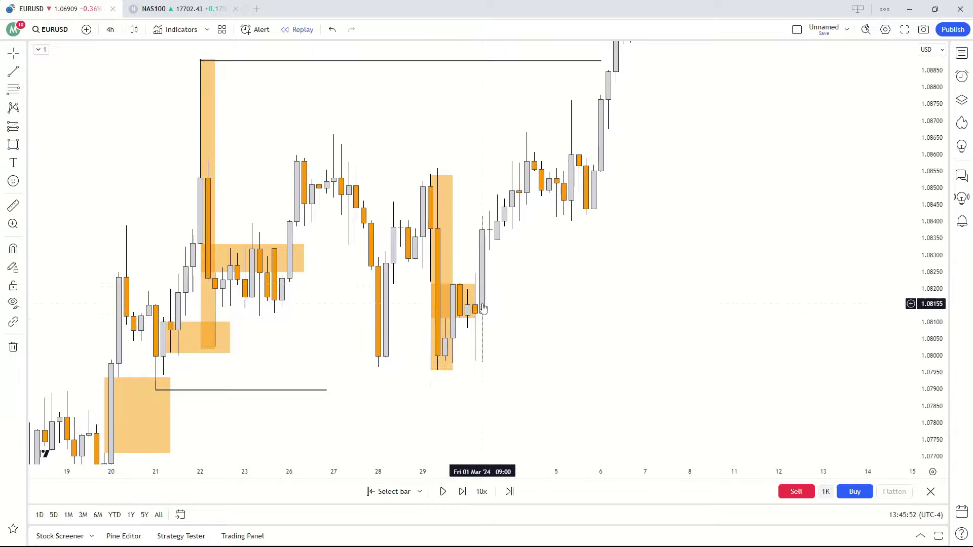
{"action": "left_click_drag", "start_coordinate": [511, 402], "coordinate": [542, 394]}
{"action": "scroll", "coordinate": [543, 394], "scroll_direction": "up", "scroll_amount": 2}
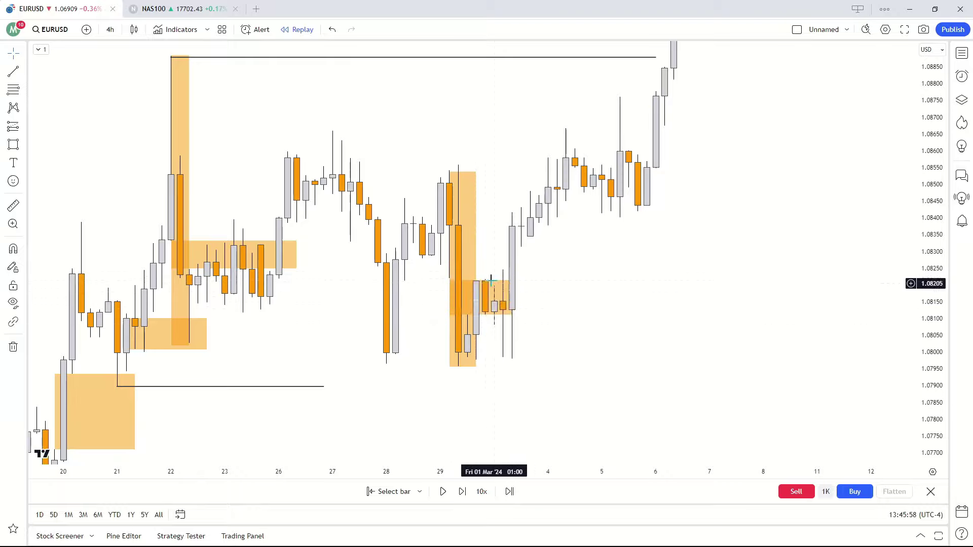
{"action": "left_click_drag", "start_coordinate": [500, 241], "coordinate": [531, 300]}
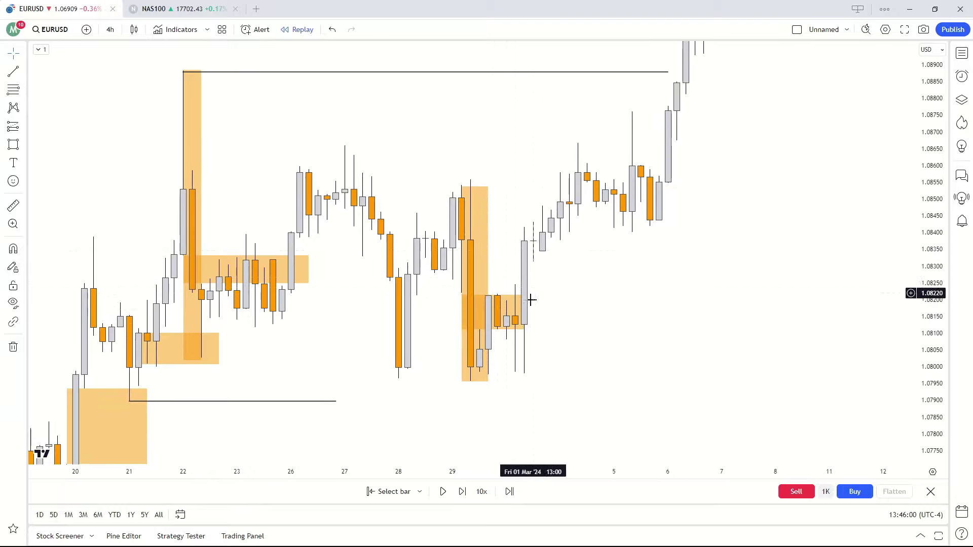
{"action": "left_click", "coordinate": [506, 296]}
{"action": "key", "text": "Delete"}
- Draw a horizontal line from the 29 Feb high to 4 Mar and raise the 29 Feb rectangle's upper edge to that high
{"action": "left_click_drag", "start_coordinate": [511, 255], "coordinate": [535, 299]}
{"action": "left_click", "coordinate": [13, 71]}
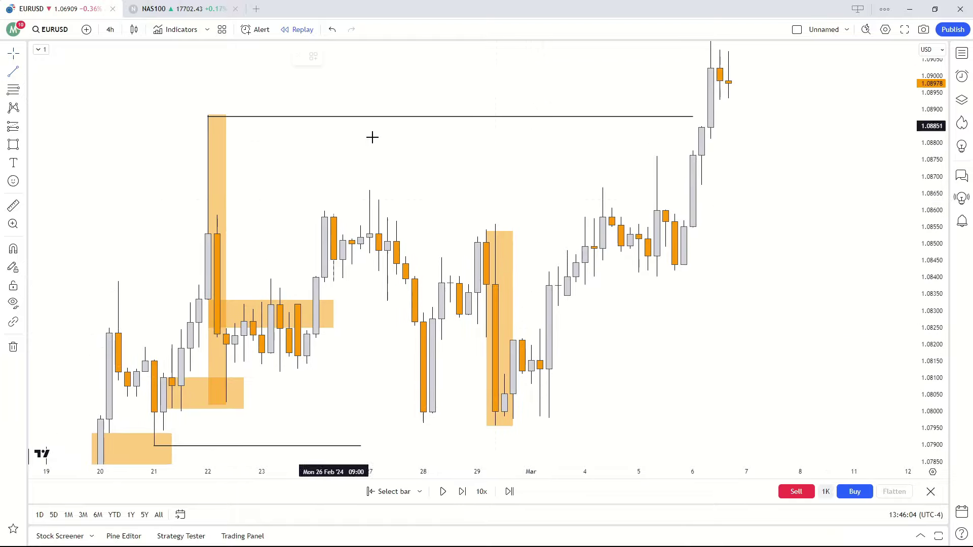
{"action": "left_click_drag", "start_coordinate": [494, 224], "coordinate": [585, 224]}
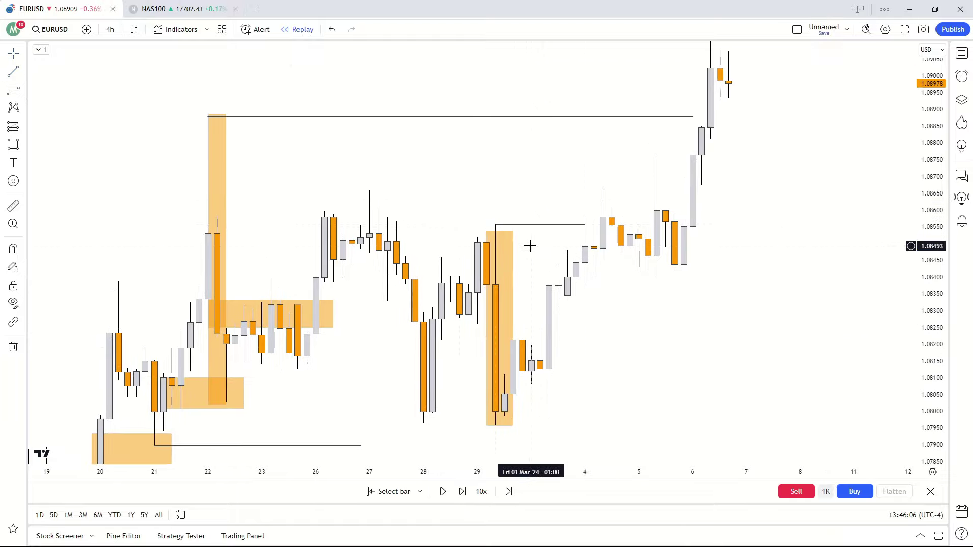
{"action": "left_click", "coordinate": [497, 233]}
{"action": "left_click", "coordinate": [545, 241]}
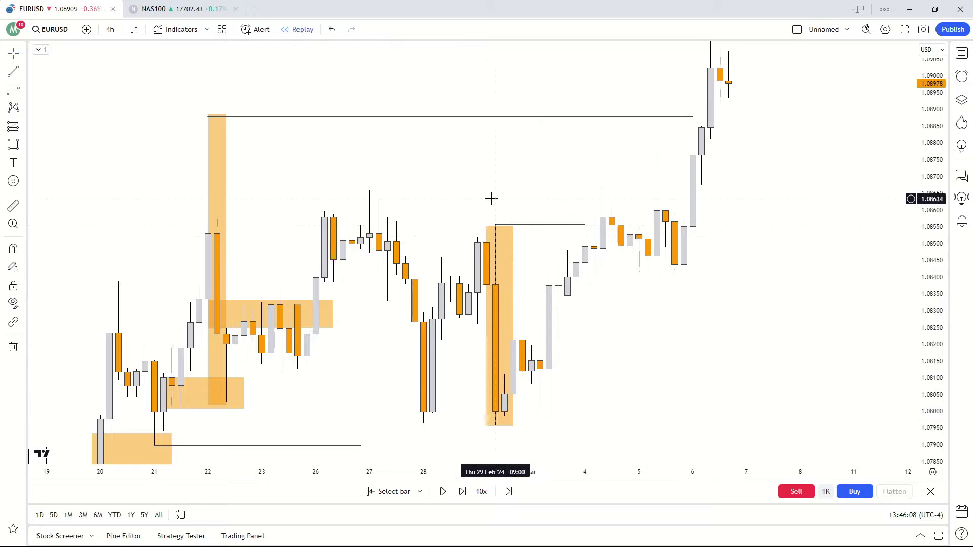
- Delete the 29 Feb high's structure line and the rectangle around the 29 Feb bars
{"action": "left_click_drag", "start_coordinate": [570, 222], "coordinate": [548, 246]}
{"action": "left_click", "coordinate": [547, 247]}
{"action": "key", "text": "Delete"}
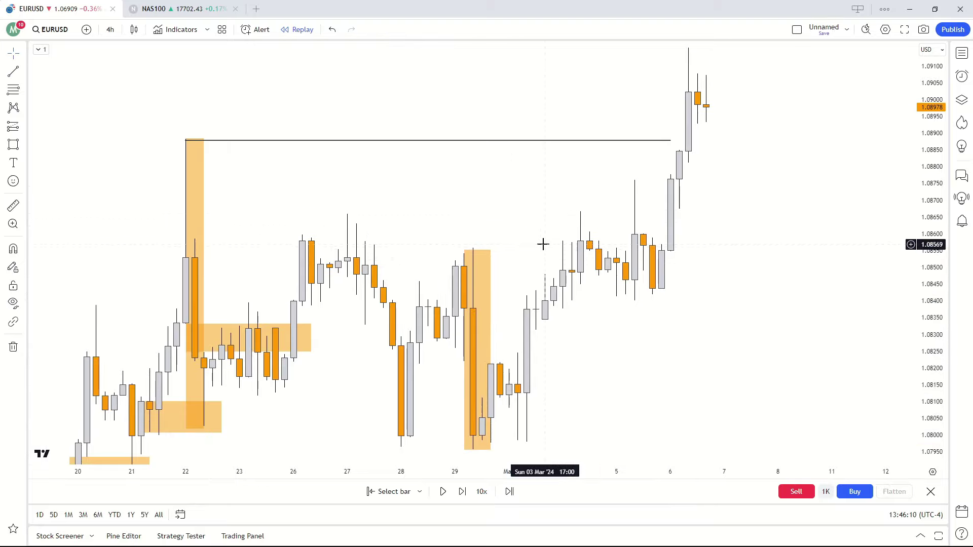
{"action": "left_click", "coordinate": [472, 252]}
{"action": "key", "text": "Delete"}
{"action": "left_click_drag", "start_coordinate": [282, 183], "coordinate": [397, 187]}
{"action": "left_click_drag", "start_coordinate": [509, 137], "coordinate": [461, 124]}
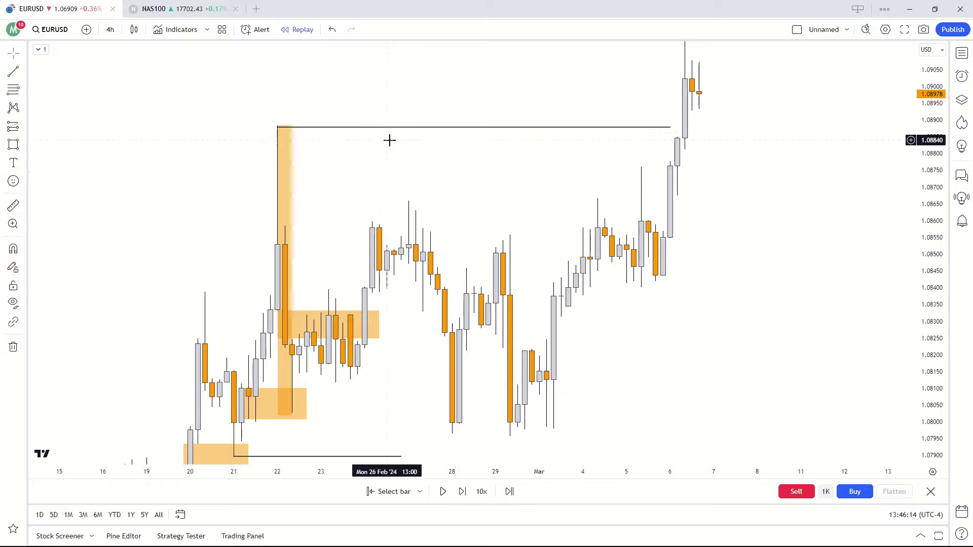
{"action": "left_click_drag", "start_coordinate": [389, 138], "coordinate": [373, 152]}
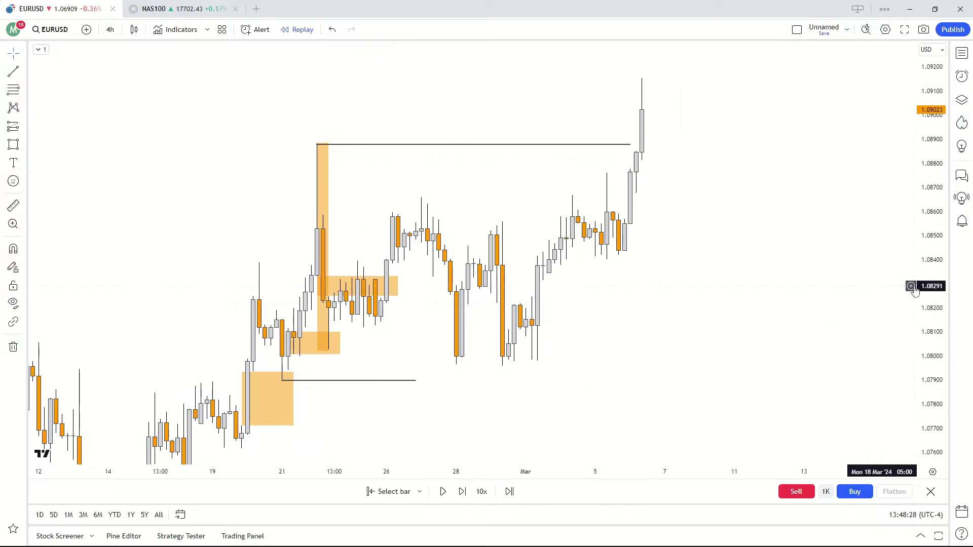
{"action": "left_click_drag", "start_coordinate": [698, 268], "coordinate": [725, 296]}
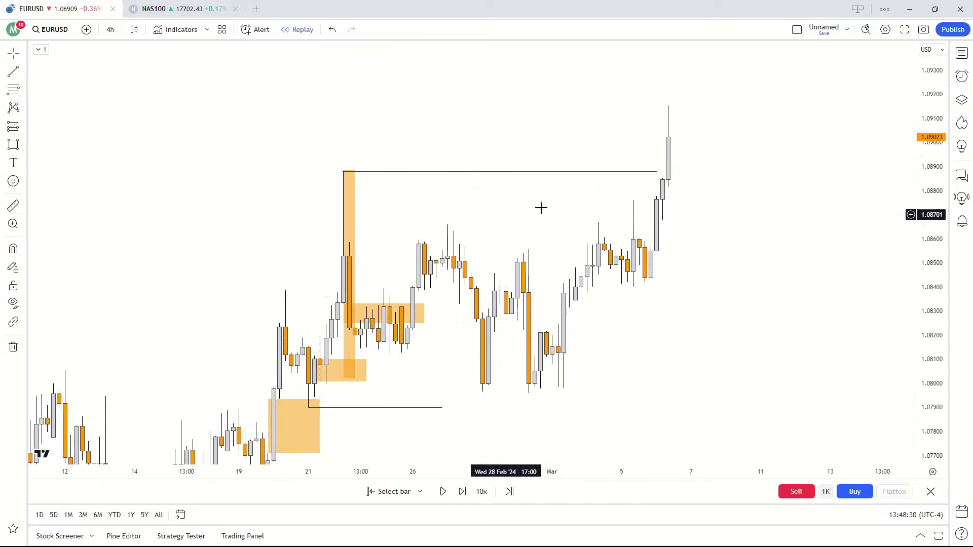
{"action": "left_click_drag", "start_coordinate": [478, 224], "coordinate": [481, 206]}
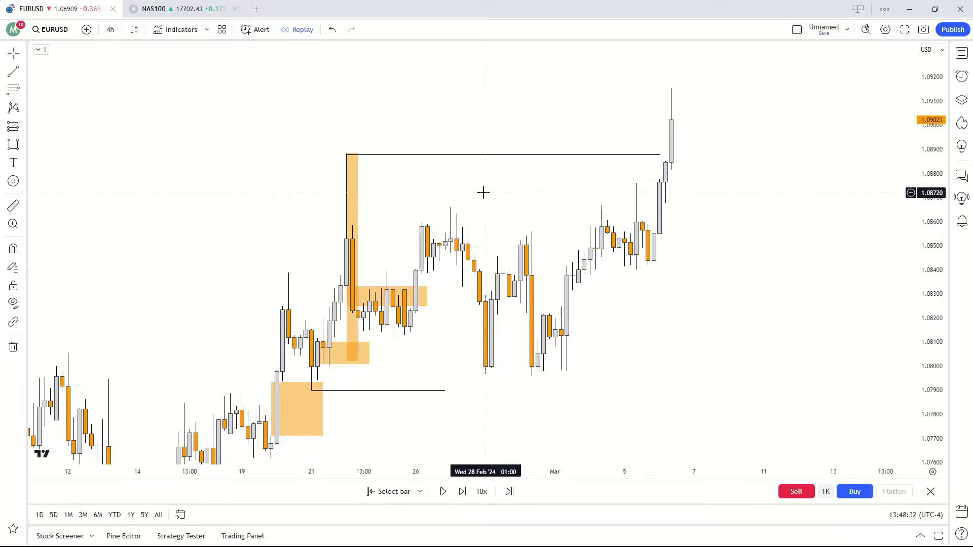
- Try a horizontal structure line from the 20 Feb high across to the 22 Feb break, and delete it
{"action": "left_click_drag", "start_coordinate": [233, 264], "coordinate": [362, 199]}
{"action": "scroll", "coordinate": [362, 199], "scroll_direction": "up", "scroll_amount": 1}
{"action": "left_click", "coordinate": [14, 71]}
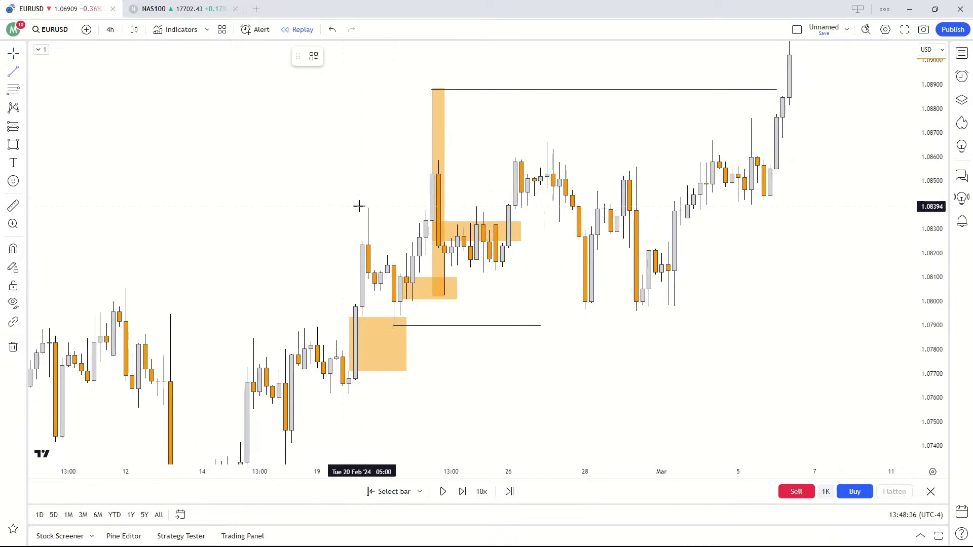
{"action": "left_click", "coordinate": [432, 207]}
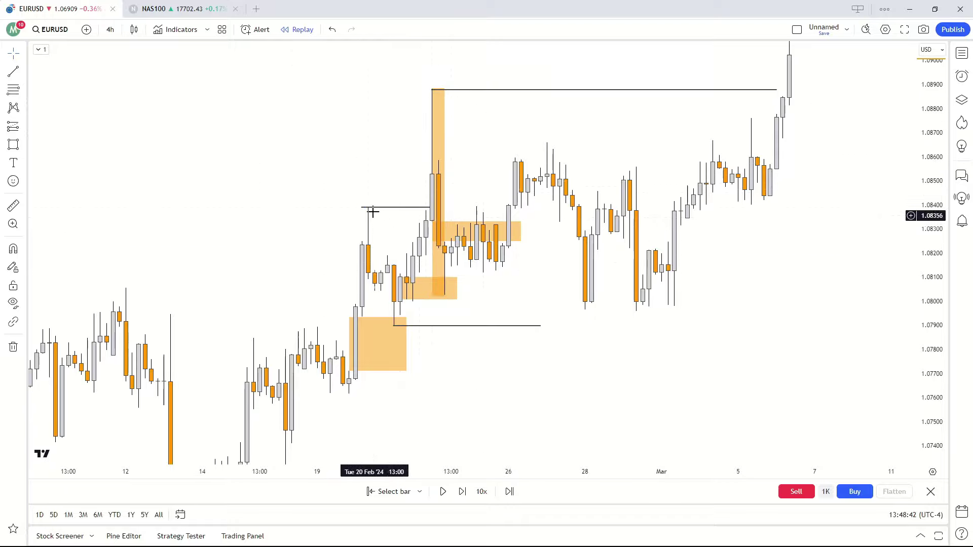
{"action": "left_click", "coordinate": [402, 208]}
{"action": "key", "text": "Delete"}
- Draw a rectangle around the 31 Jan to 1 Feb decline, from about 1.0887 down to 1.0781
{"action": "left_click_drag", "start_coordinate": [349, 220], "coordinate": [644, 239]}
{"action": "scroll", "coordinate": [516, 267], "scroll_direction": "down", "scroll_amount": 2}
{"action": "left_click_drag", "start_coordinate": [283, 226], "coordinate": [597, 275]}
{"action": "scroll", "coordinate": [597, 275], "scroll_direction": "up", "scroll_amount": 3}
{"action": "left_click_drag", "start_coordinate": [431, 266], "coordinate": [369, 288]}
{"action": "left_click_drag", "start_coordinate": [364, 175], "coordinate": [319, 146]}
{"action": "key", "text": "alt+shift+r"}
{"action": "left_click_drag", "start_coordinate": [417, 152], "coordinate": [458, 408]}
{"action": "left_click_drag", "start_coordinate": [506, 376], "coordinate": [479, 401]}
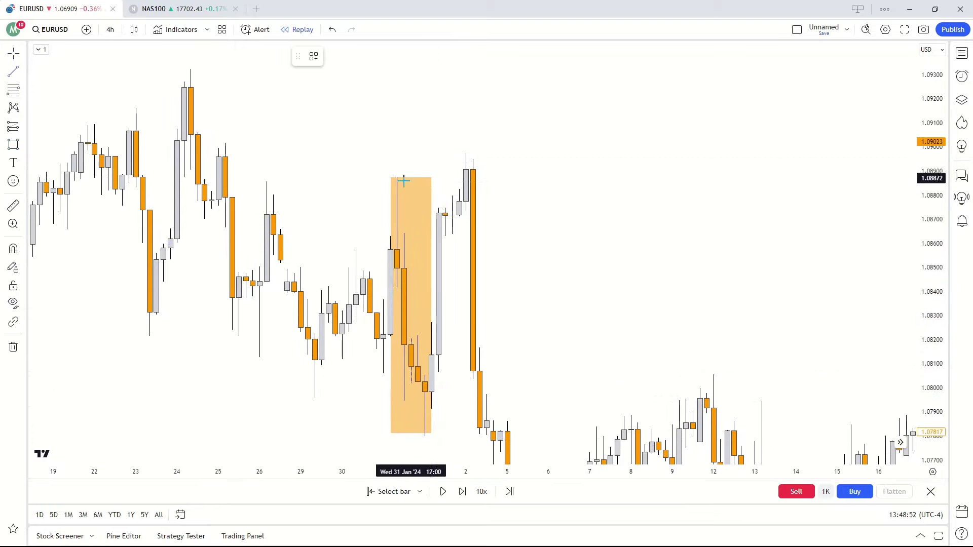
- Draw a horizontal line from the 31 Jan high at about 1.0887 to the 2 Feb 01:00 bar
{"action": "left_click", "coordinate": [465, 179]}
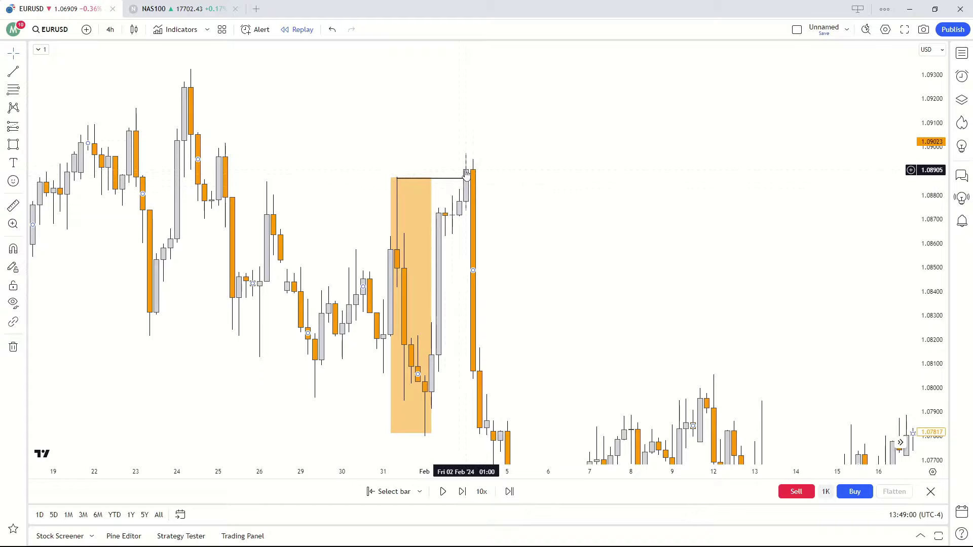
{"action": "left_click_drag", "start_coordinate": [536, 311], "coordinate": [538, 282]}
{"action": "left_click_drag", "start_coordinate": [673, 281], "coordinate": [465, 184]}
{"action": "left_click_drag", "start_coordinate": [651, 219], "coordinate": [341, 258]}
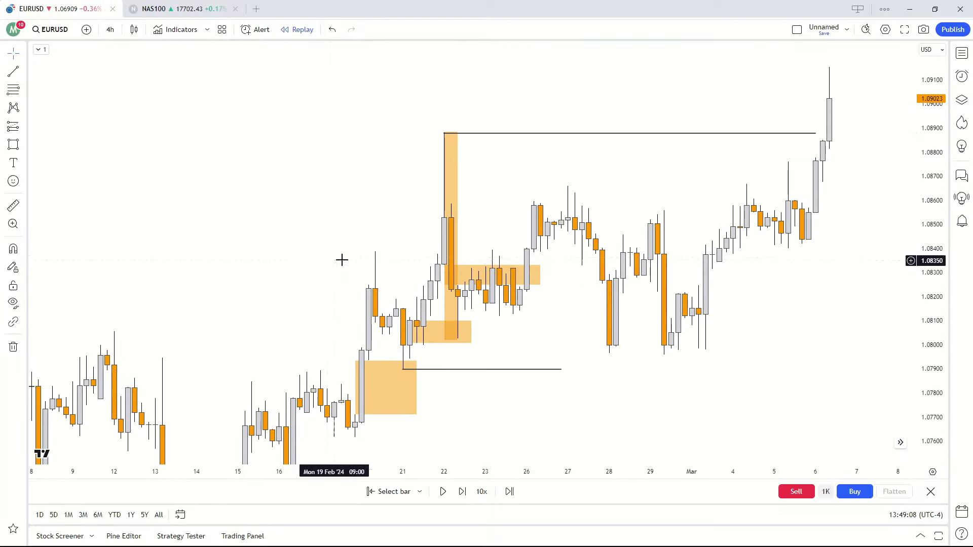
{"action": "left_click_drag", "start_coordinate": [593, 174], "coordinate": [497, 220]}
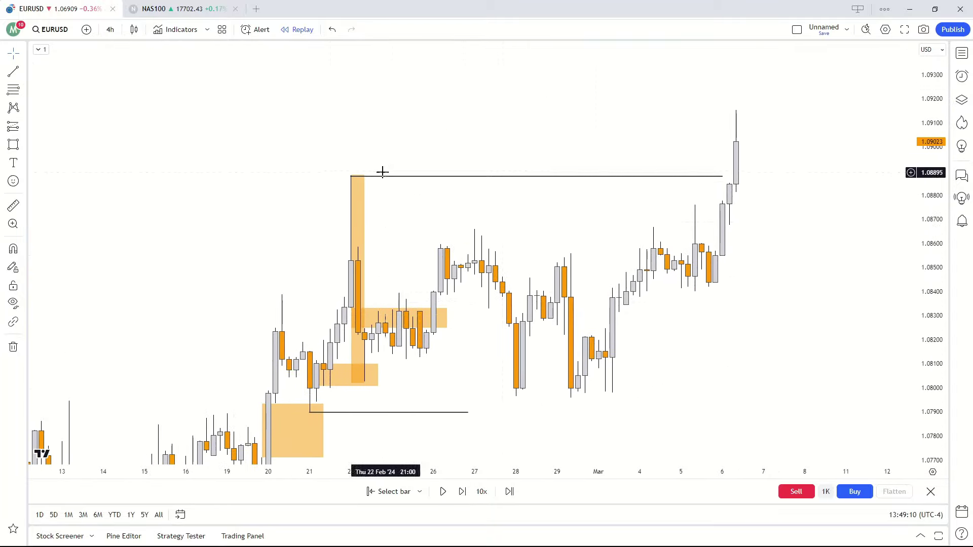
{"action": "left_click_drag", "start_coordinate": [446, 193], "coordinate": [423, 186]}
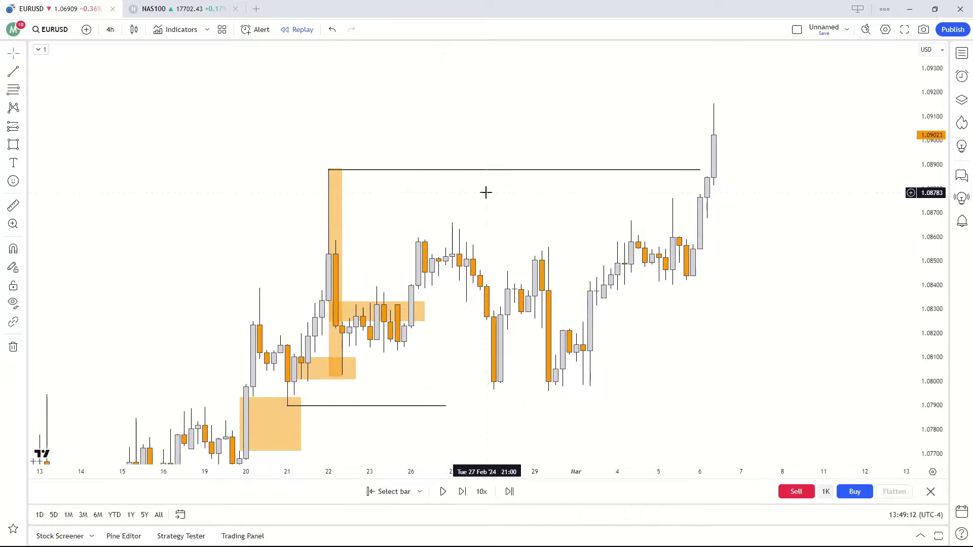
{"action": "scroll", "coordinate": [538, 205], "scroll_direction": "right", "scroll_amount": 6}
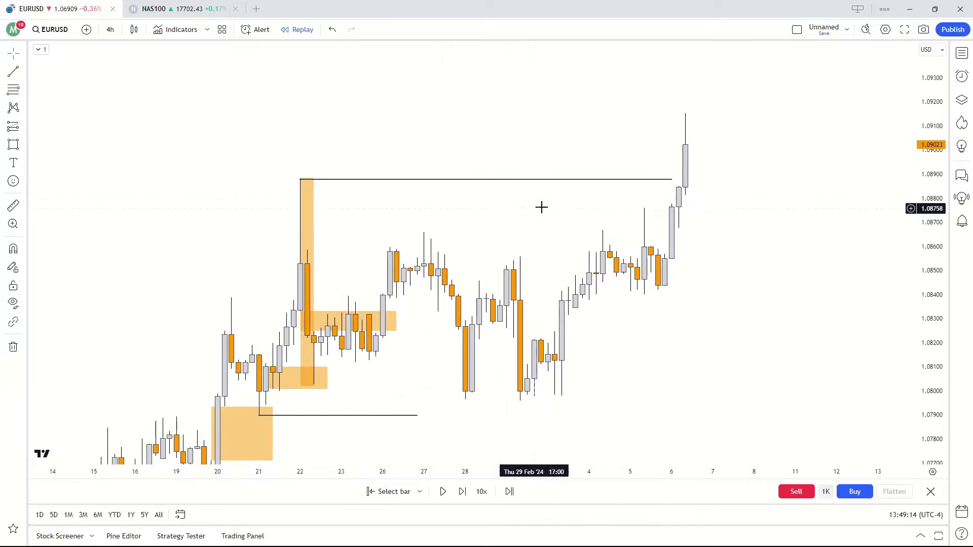
{"action": "left_click_drag", "start_coordinate": [623, 197], "coordinate": [646, 204]}
{"action": "left_click_drag", "start_coordinate": [947, 238], "coordinate": [871, 224]}
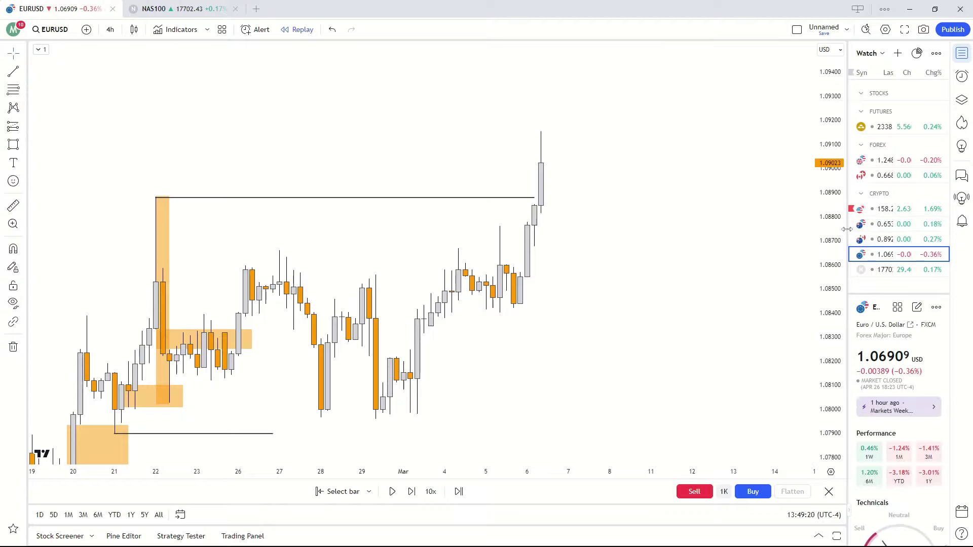
{"action": "key", "text": "alt+w"}
- Mark the closes of the 6 Mar 01:00 and 05:00 bars with short horizontal lines at about 1.0877 and 1.0886
{"action": "scroll", "coordinate": [659, 243], "scroll_direction": "up", "scroll_amount": 4}
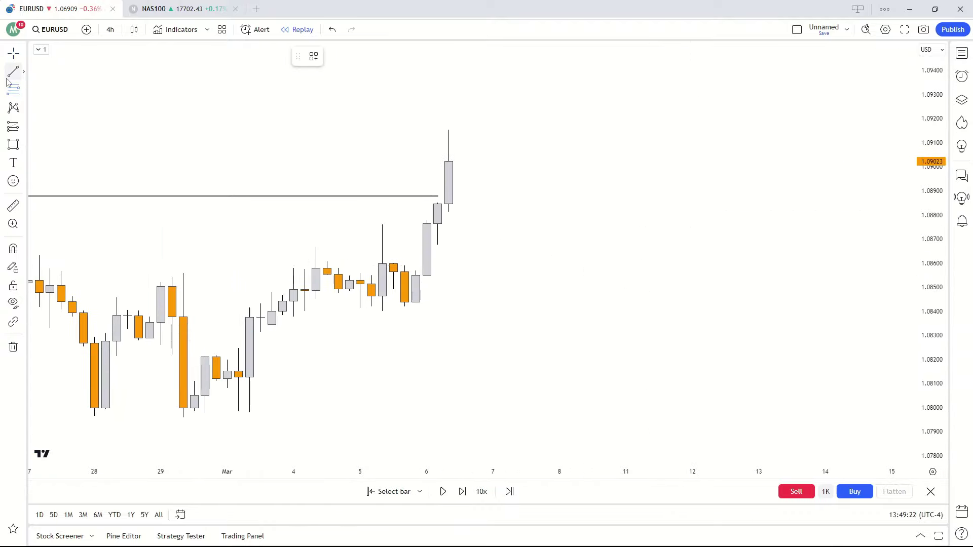
{"action": "left_click", "coordinate": [425, 221]}
{"action": "left_click", "coordinate": [447, 221]}
{"action": "left_click", "coordinate": [433, 231]}
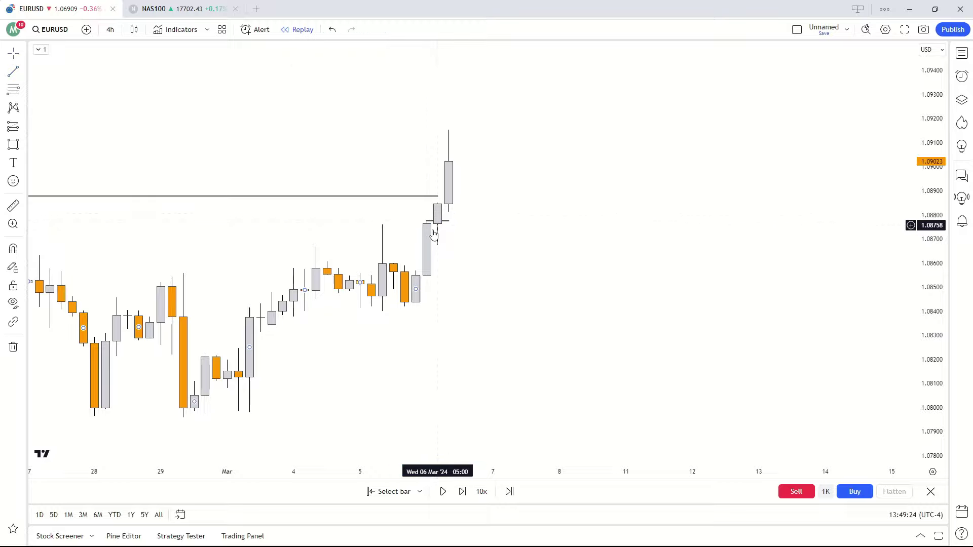
{"action": "left_click", "coordinate": [13, 71]}
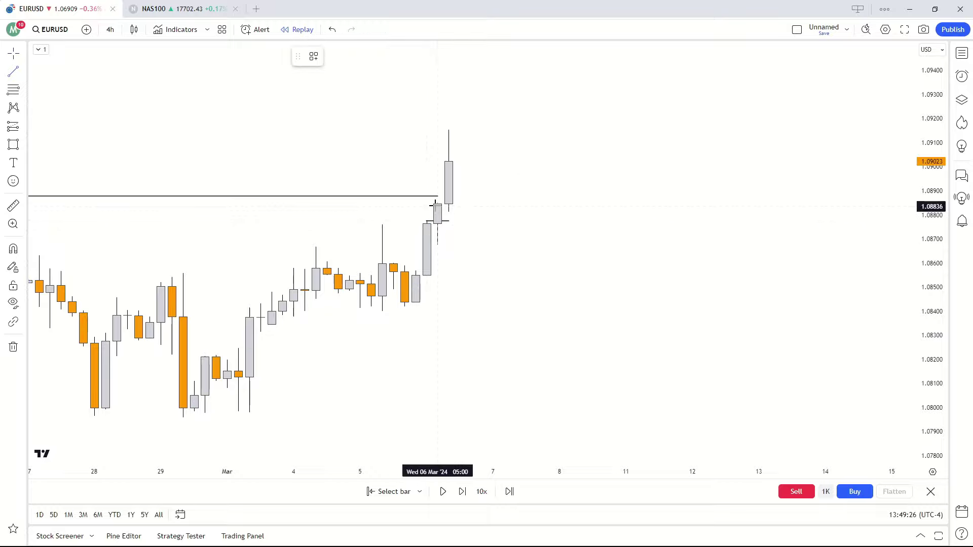
{"action": "left_click", "coordinate": [436, 202]}
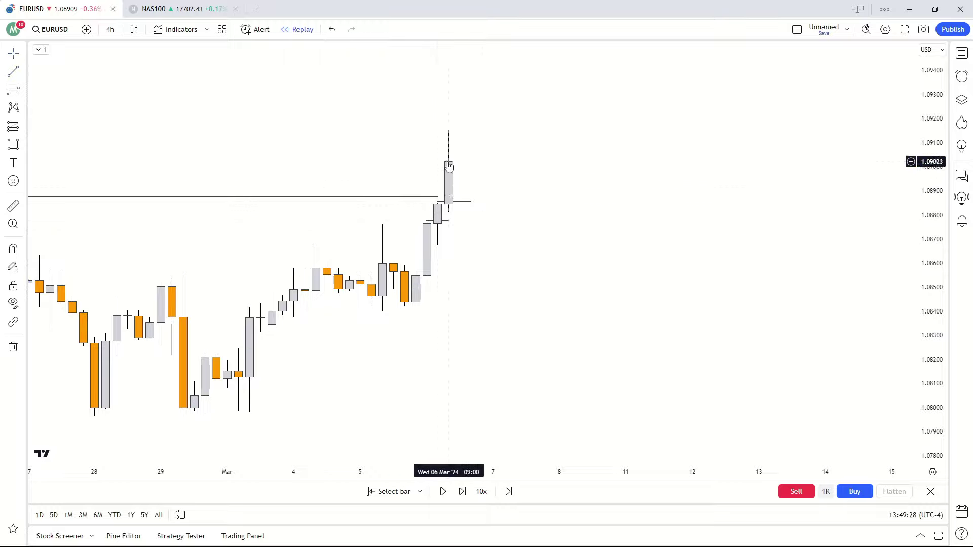
{"action": "left_click_drag", "start_coordinate": [491, 234], "coordinate": [530, 290]}
- Advance the replay six 4-hour bars to 7 Mar 09:00
{"action": "left_click_drag", "start_coordinate": [455, 356], "coordinate": [453, 347]}
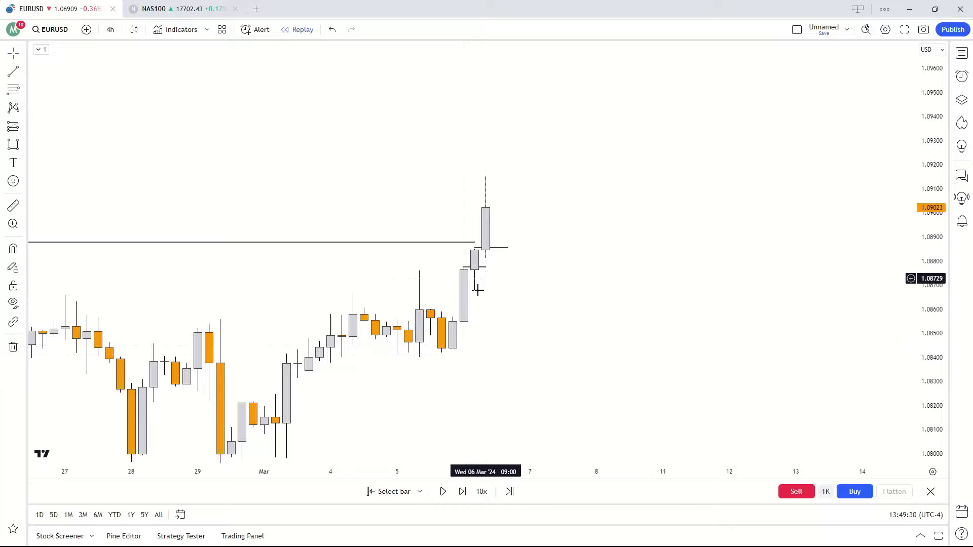
{"action": "left_click_drag", "start_coordinate": [927, 208], "coordinate": [927, 177]}
{"action": "mouse_move", "coordinate": [623, 252]}
{"action": "left_mouse_down"}
{"action": "mouse_move", "coordinate": [634, 241]}
{"action": "mouse_move", "coordinate": [629, 248]}
{"action": "left_mouse_up"}
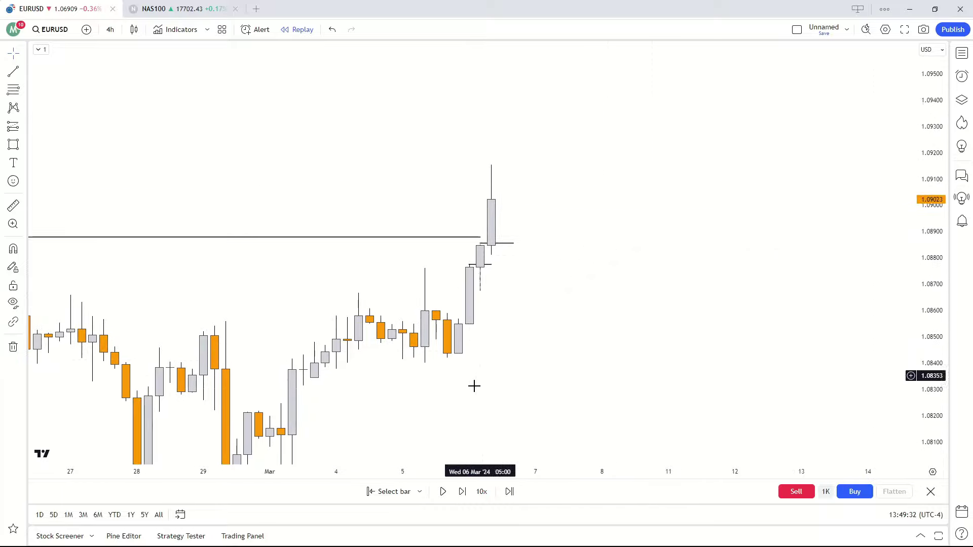
{"action": "left_click", "coordinate": [462, 491]}
{"action": "left_click", "coordinate": [462, 491]}
{"action": "left_click", "coordinate": [462, 491]}
{"action": "left_click", "coordinate": [462, 491]}
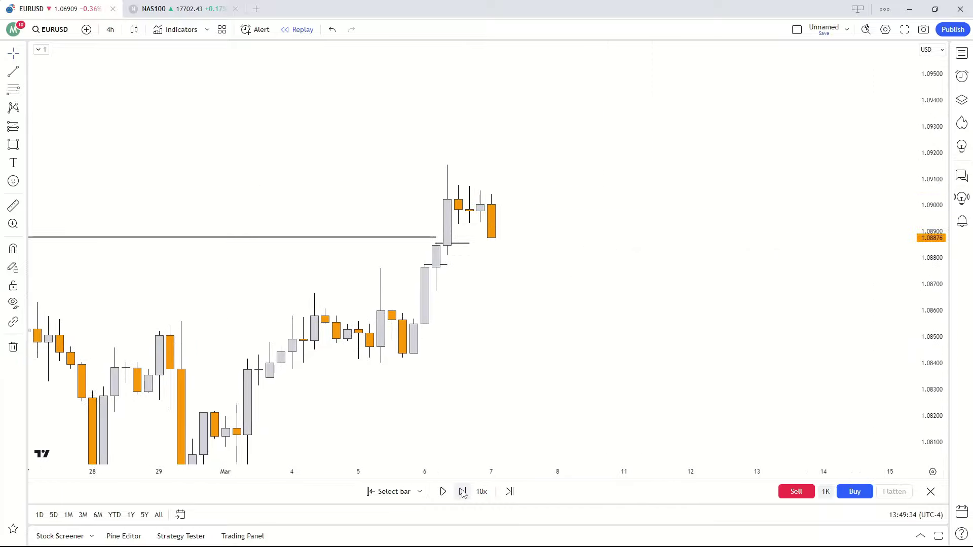
{"action": "left_click", "coordinate": [462, 492]}
{"action": "left_click", "coordinate": [462, 491]}
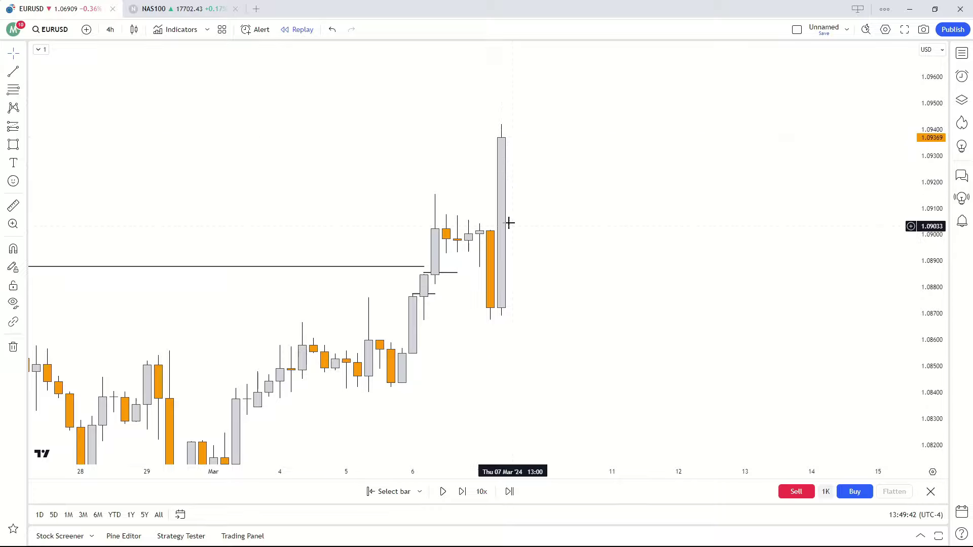
- Draw a rectangle zone from 7 Mar 01:00 spanning about 1.0902 down to 1.0868, and extend it to about 11 Mar
{"action": "left_click_drag", "start_coordinate": [502, 182], "coordinate": [499, 205]}
{"action": "left_click_drag", "start_coordinate": [837, 171], "coordinate": [851, 168]}
{"action": "left_click_drag", "start_coordinate": [931, 156], "coordinate": [931, 176]}
{"action": "left_click_drag", "start_coordinate": [661, 277], "coordinate": [418, 257]}
{"action": "scroll", "coordinate": [421, 275], "scroll_direction": "down", "scroll_amount": 2}
{"action": "left_click", "coordinate": [13, 144]}
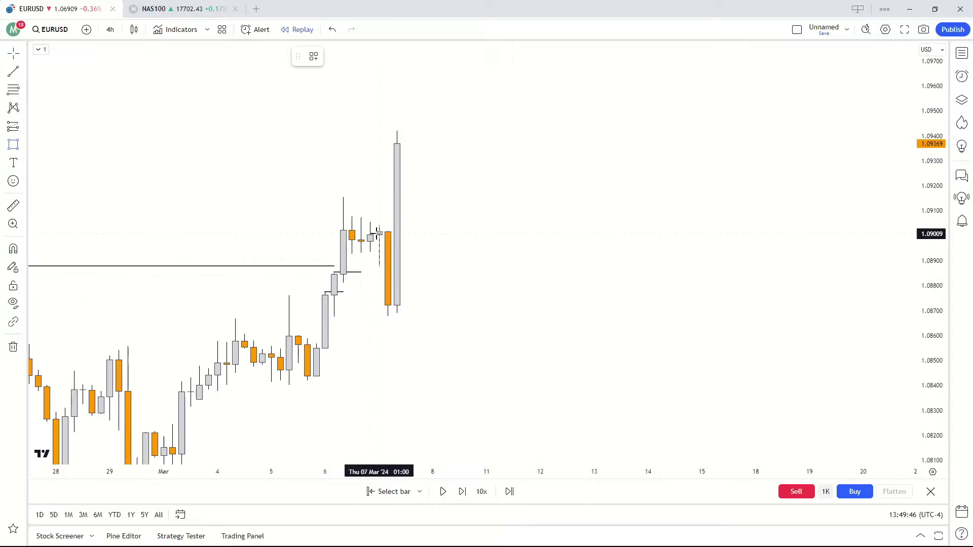
{"action": "mouse_move", "coordinate": [379, 231]}
{"action": "left_mouse_down"}
{"action": "mouse_move", "coordinate": [441, 328]}
{"action": "mouse_move", "coordinate": [435, 315]}
{"action": "left_mouse_up"}
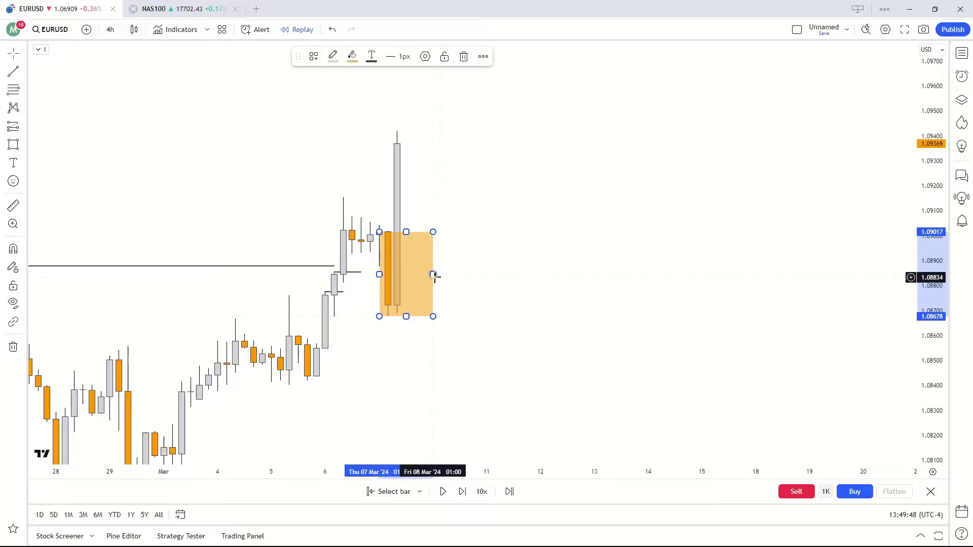
{"action": "left_click_drag", "start_coordinate": [434, 274], "coordinate": [560, 350]}
- Advance the replay one 4-hour bar at a time from 7 Mar 09:00 to 14 Mar 01:00
{"action": "left_click", "coordinate": [462, 494]}
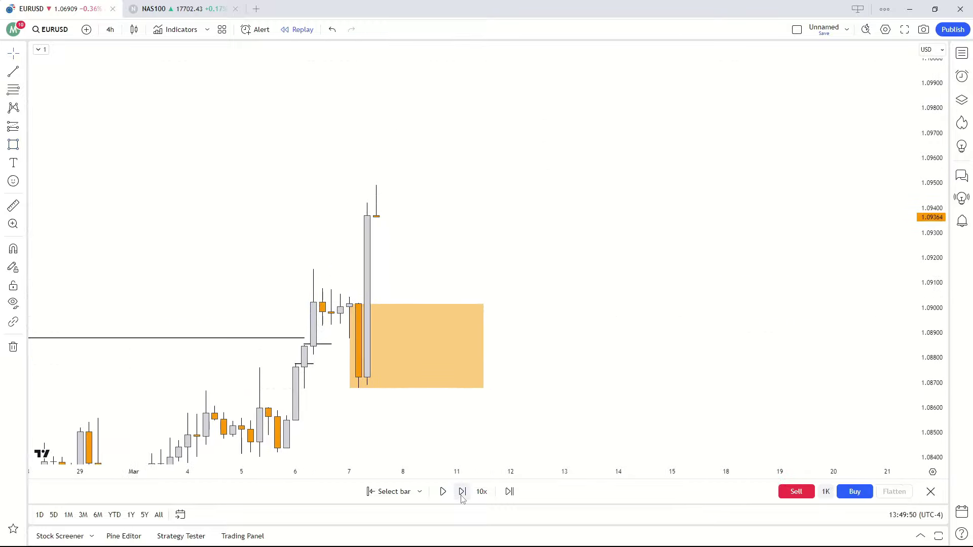
{"action": "left_click", "coordinate": [462, 496]}
{"action": "left_click", "coordinate": [462, 496]}
{"action": "left_click", "coordinate": [462, 498]}
{"action": "left_click", "coordinate": [462, 496]}
{"action": "left_click", "coordinate": [462, 497]}
{"action": "left_click", "coordinate": [462, 496]}
{"action": "left_click", "coordinate": [462, 496]}
{"action": "left_click", "coordinate": [462, 497]}
{"action": "left_click", "coordinate": [462, 496]}
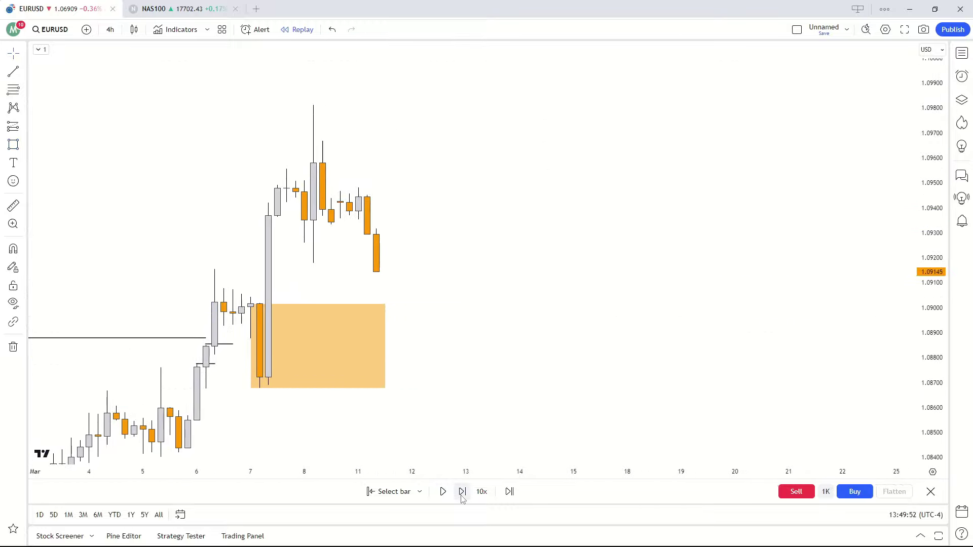
{"action": "left_click", "coordinate": [462, 496]}
{"action": "left_click", "coordinate": [462, 497]}
{"action": "left_click", "coordinate": [462, 497]}
{"action": "left_click", "coordinate": [462, 497]}
{"action": "left_click", "coordinate": [462, 496]}
{"action": "left_click", "coordinate": [461, 497]}
{"action": "scroll", "coordinate": [417, 383], "scroll_direction": "down", "scroll_amount": 4}
{"action": "left_click_drag", "start_coordinate": [415, 382], "coordinate": [493, 326]}
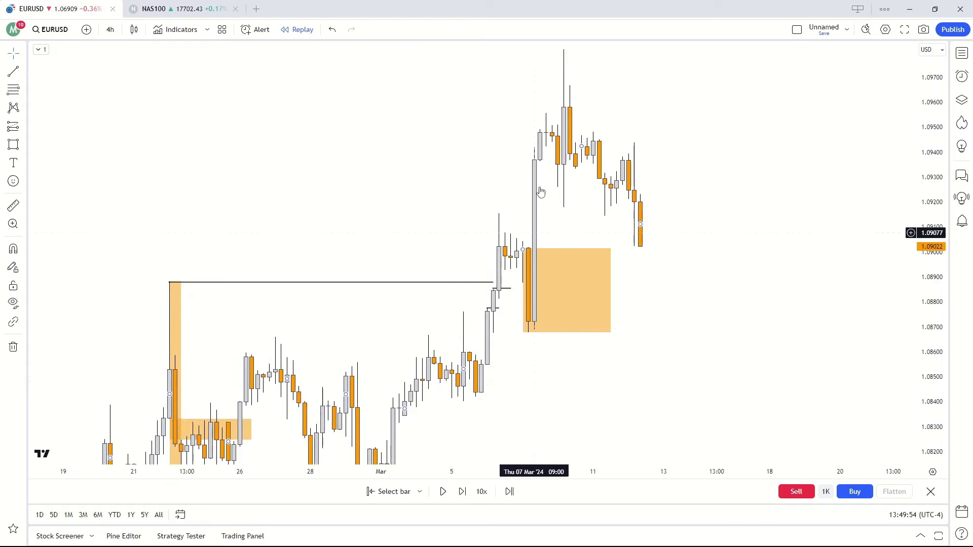
{"action": "left_click", "coordinate": [461, 492]}
{"action": "left_click", "coordinate": [461, 492]}
{"action": "left_click", "coordinate": [461, 491]}
{"action": "left_click", "coordinate": [461, 492]}
{"action": "left_click", "coordinate": [461, 492]}
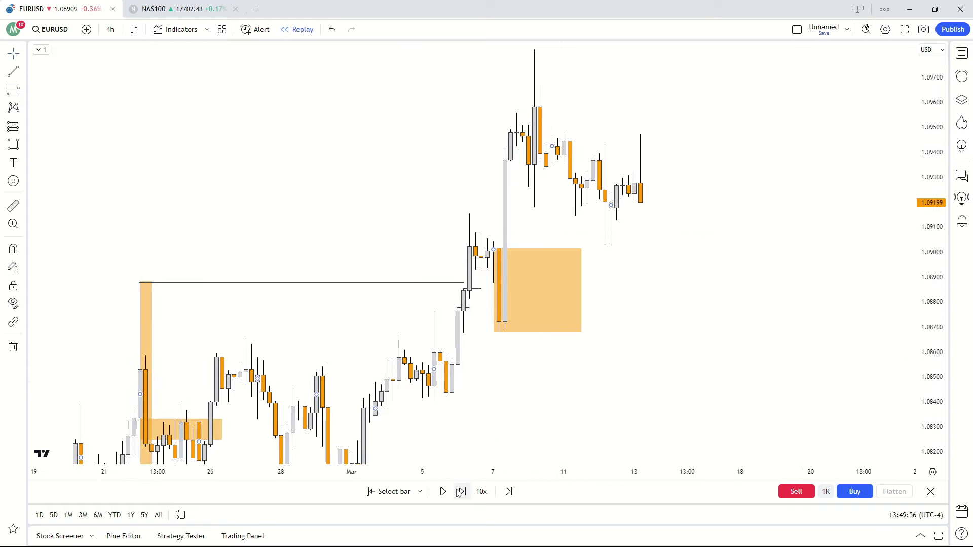
{"action": "left_click", "coordinate": [461, 492]}
{"action": "left_click", "coordinate": [461, 492]}
{"action": "left_click", "coordinate": [461, 492]}
{"action": "left_click", "coordinate": [460, 491]}
{"action": "left_click", "coordinate": [460, 491]}
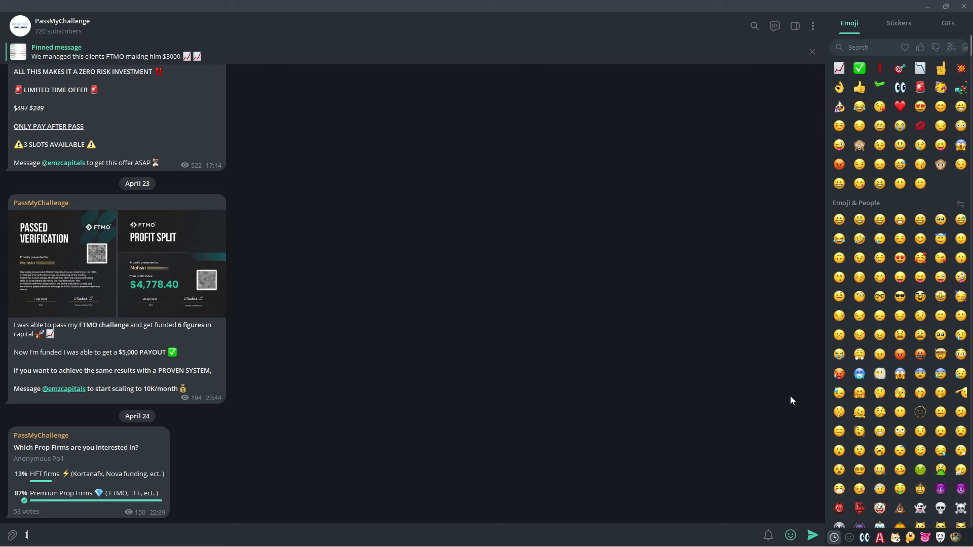
- Switch to Telegram and examine the two FTMO certificate images and the caption of the PassMyChallenge channel's April 23 post
{"action": "left_click", "coordinate": [78, 284]}
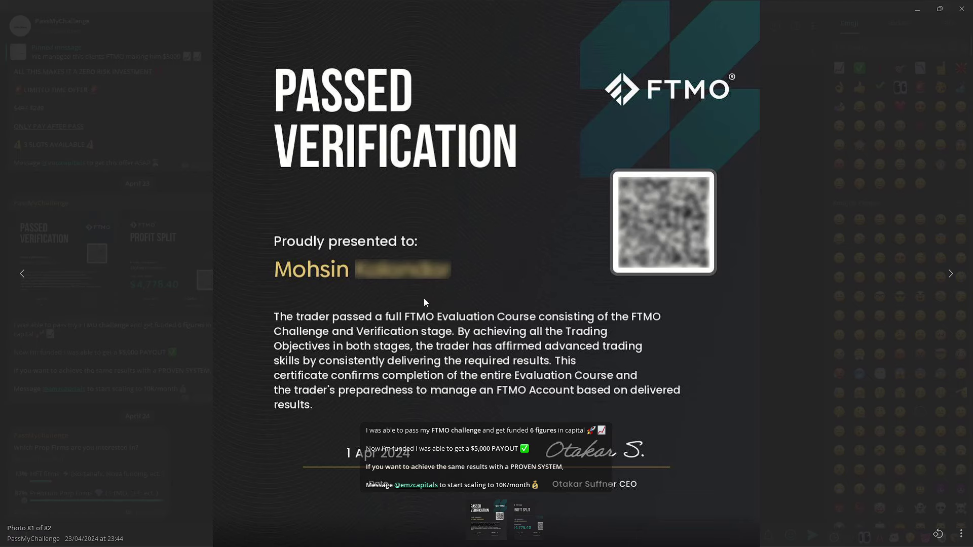
{"action": "left_click", "coordinate": [950, 274]}
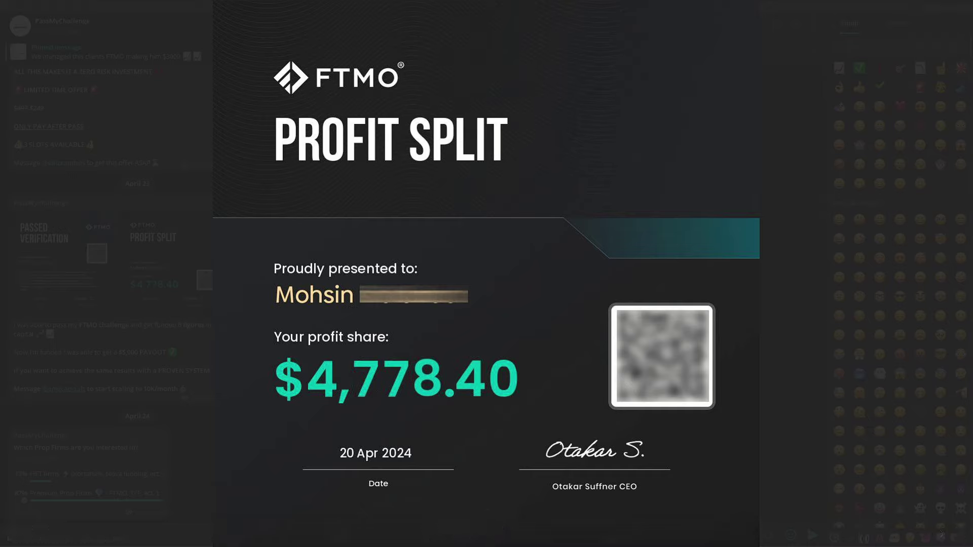
{"action": "left_click", "coordinate": [205, 382]}
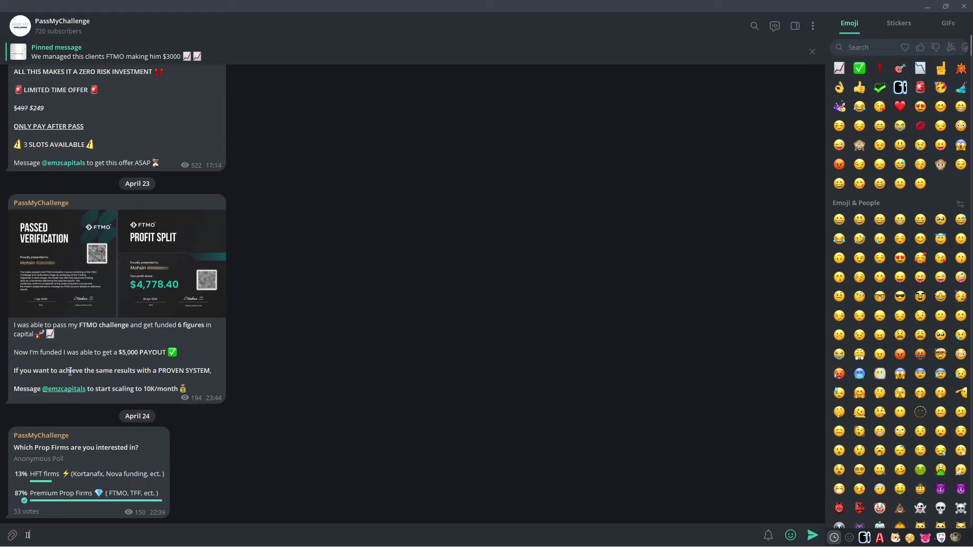
{"action": "left_click_drag", "start_coordinate": [15, 374], "coordinate": [220, 374]}
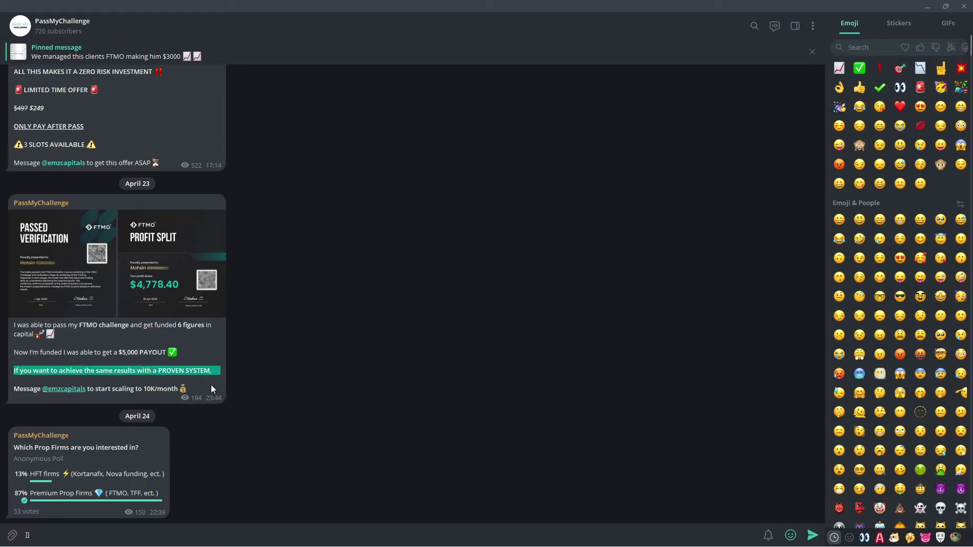
{"action": "left_click", "coordinate": [204, 385]}
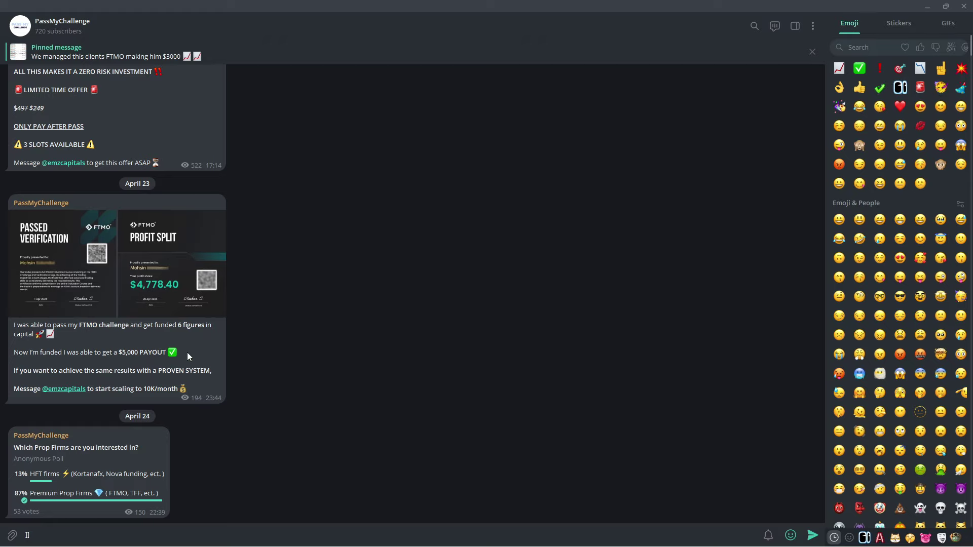
- Look through the channel's posts from late March to April 23
{"action": "scroll", "coordinate": [189, 360], "scroll_direction": "up", "scroll_amount": 5}
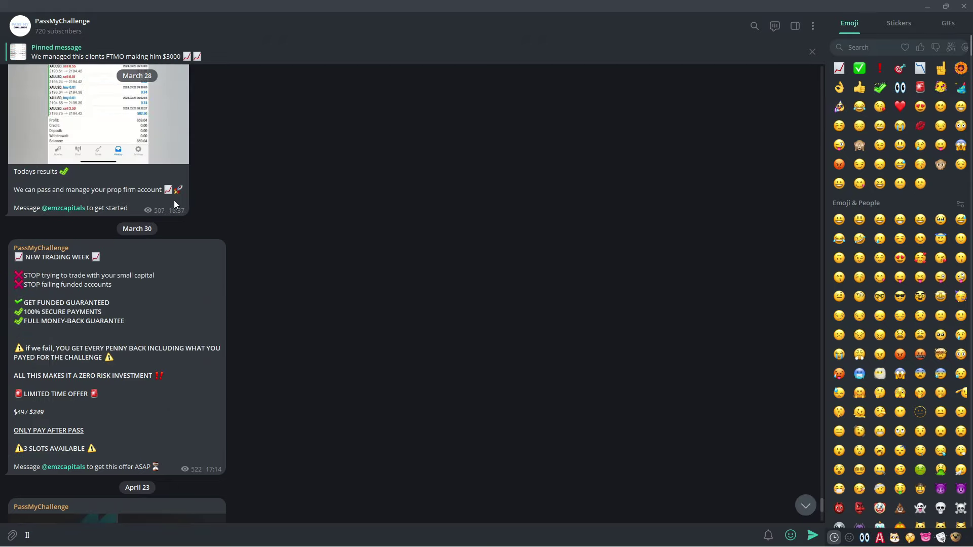
{"action": "scroll", "coordinate": [348, 317], "scroll_direction": "down", "scroll_amount": 2}
{"action": "left_click_drag", "start_coordinate": [296, 223], "coordinate": [313, 135]}
{"action": "scroll", "coordinate": [303, 379], "scroll_direction": "down", "scroll_amount": 2}
{"action": "left_click", "coordinate": [313, 134]}
- Open the PassMyChallenge channel's photo collection and view the FTMO Profit Split certificate from March
{"action": "left_click", "coordinate": [63, 36]}
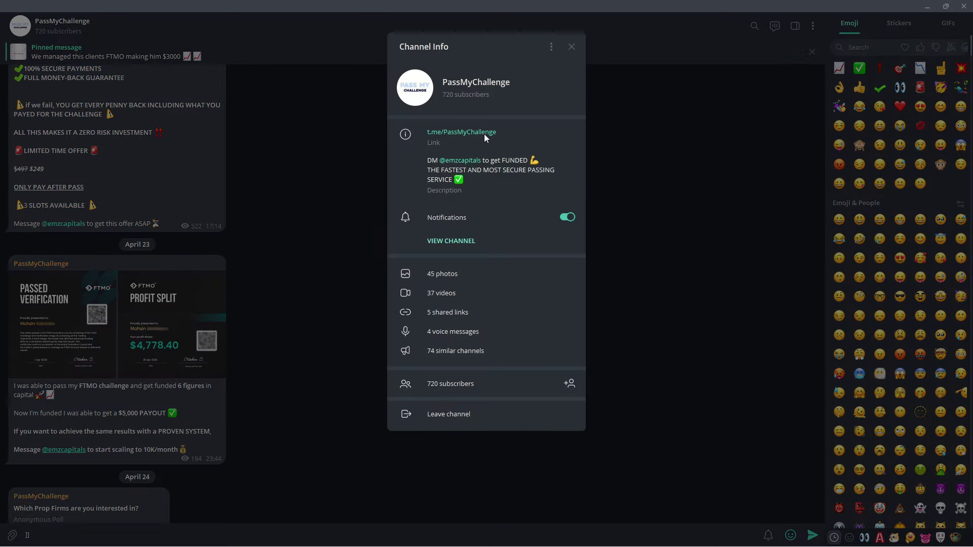
{"action": "left_click", "coordinate": [454, 276]}
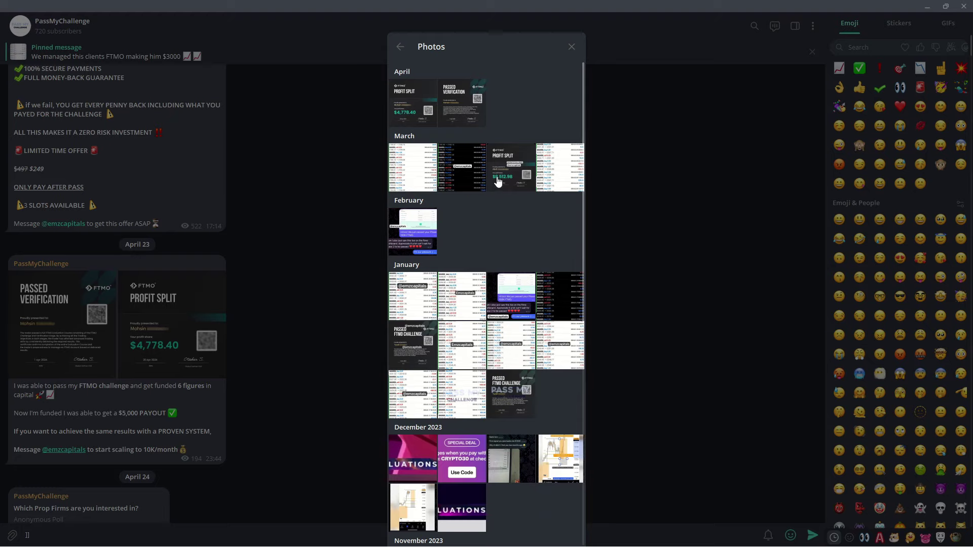
{"action": "left_click", "coordinate": [498, 180]}
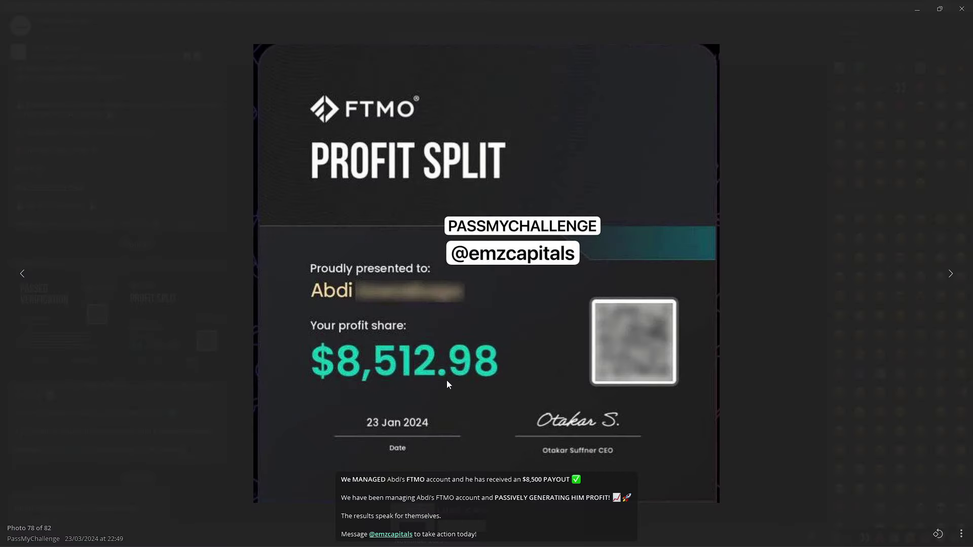
{"action": "key", "text": "Escape"}
- View the January photos of the Phase 1 chat and the Passed FTMO Challenge certificate, and return to the channel's newest posts
{"action": "scroll", "coordinate": [446, 133], "scroll_direction": "down", "scroll_amount": 4}
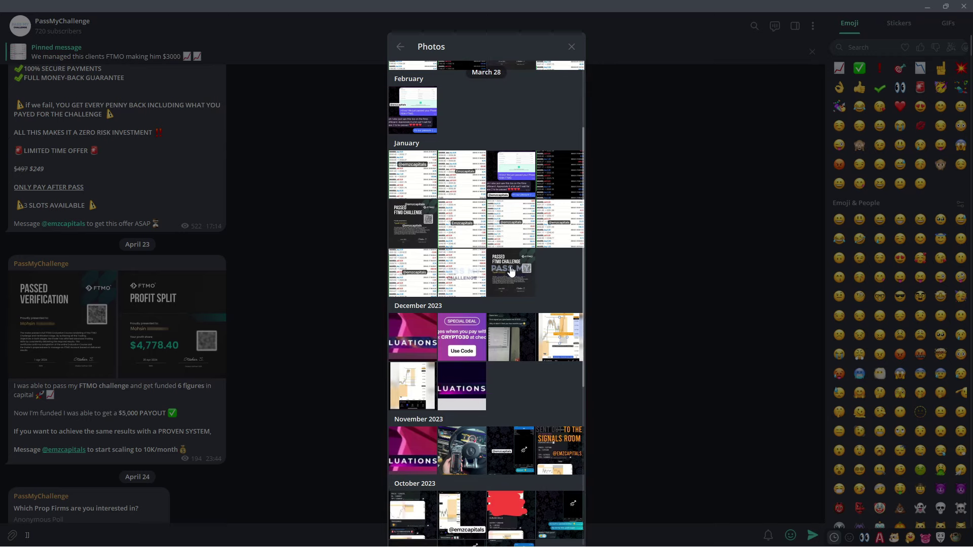
{"action": "left_click", "coordinate": [513, 136]}
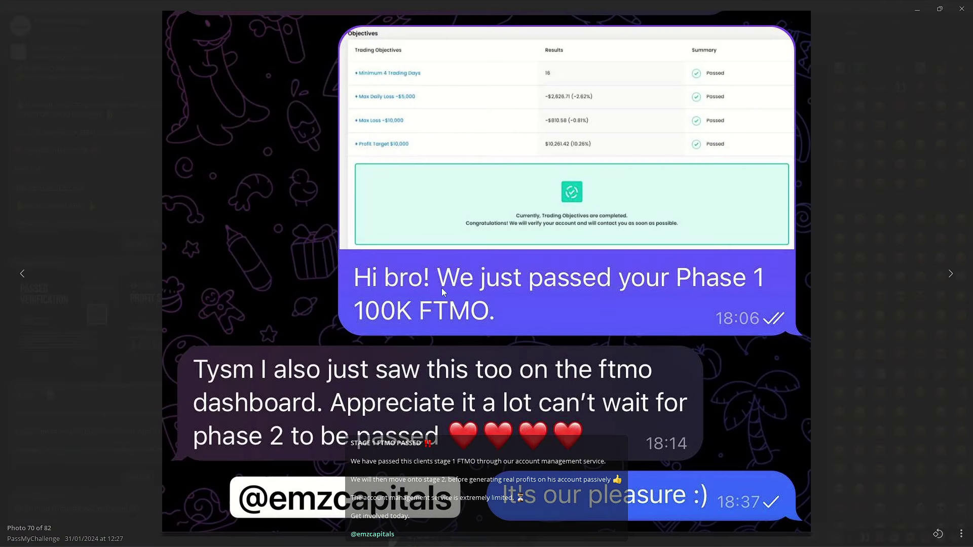
{"action": "key", "text": "Escape"}
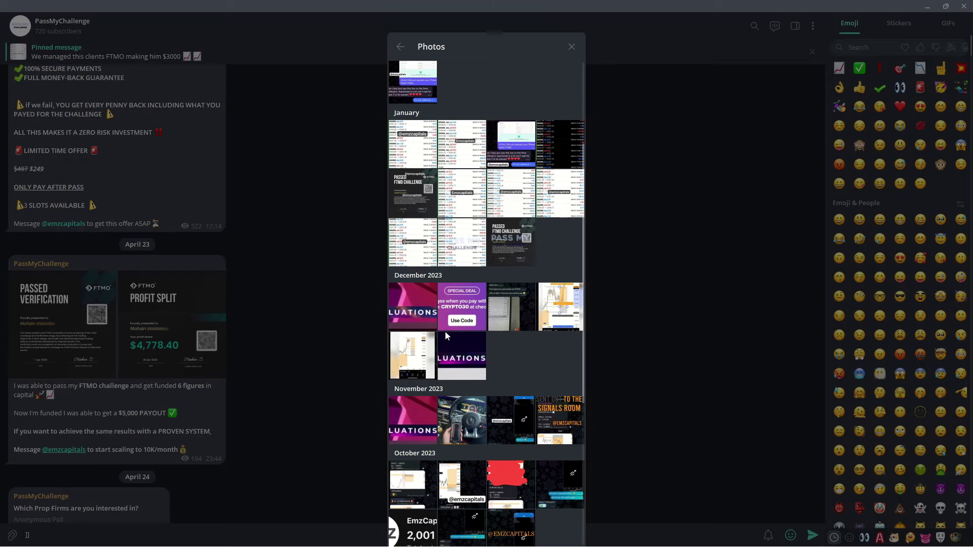
{"action": "scroll", "coordinate": [445, 331], "scroll_direction": "up", "scroll_amount": 4}
{"action": "left_click", "coordinate": [412, 337]}
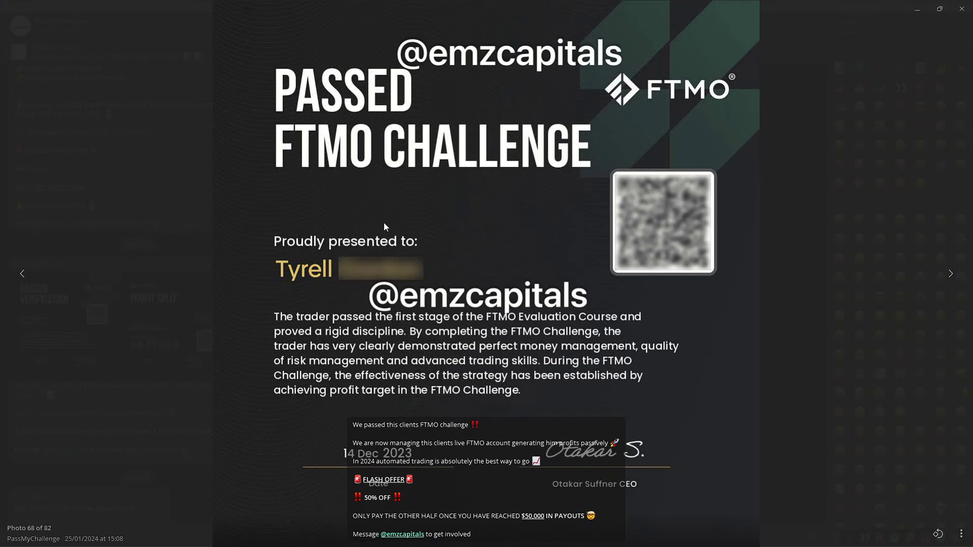
{"action": "key", "text": "Escape"}
{"action": "key", "text": "Escape"}
{"action": "scroll", "coordinate": [240, 333], "scroll_direction": "down", "scroll_amount": 2}
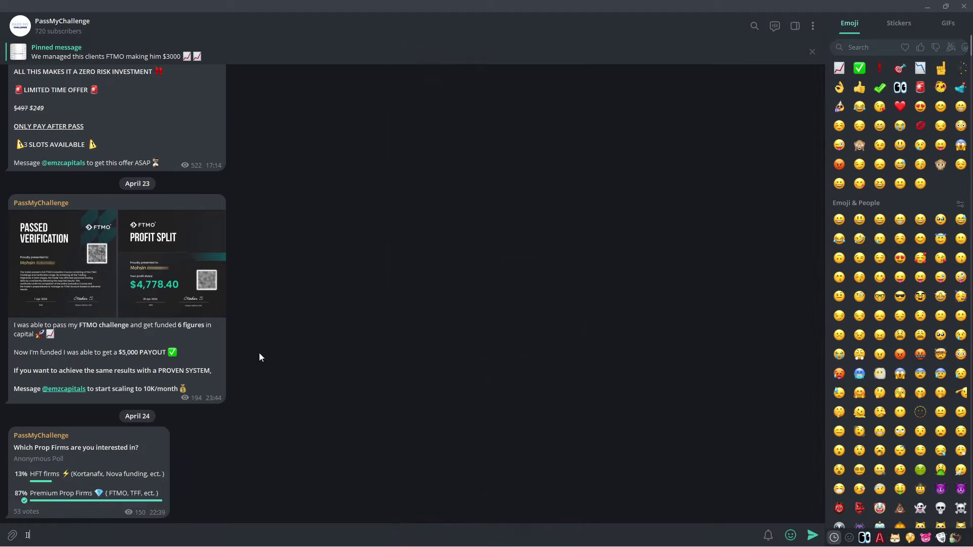
- Open the channel's info and point out its t.me/PassMyChallenge link
{"action": "left_click", "coordinate": [49, 27]}
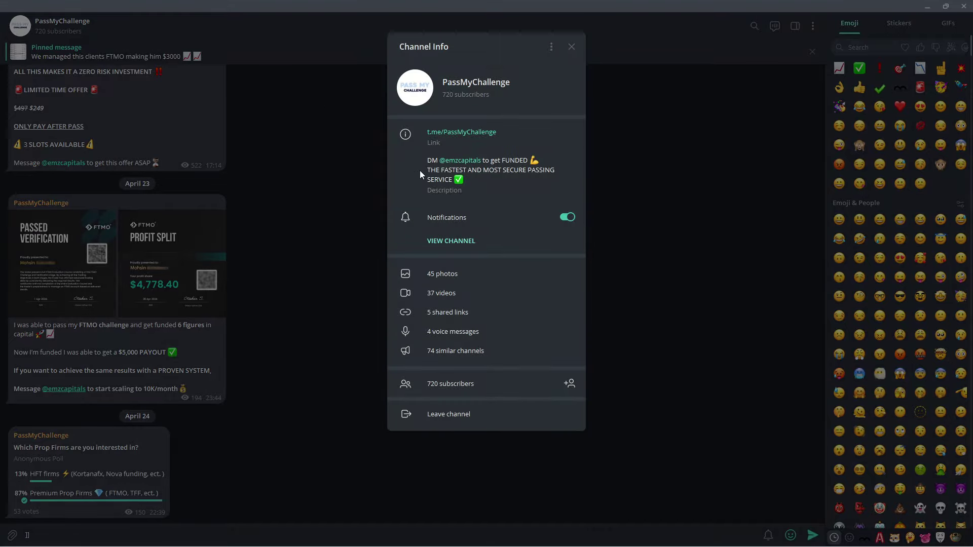
{"action": "left_click_drag", "start_coordinate": [426, 133], "coordinate": [497, 137]}
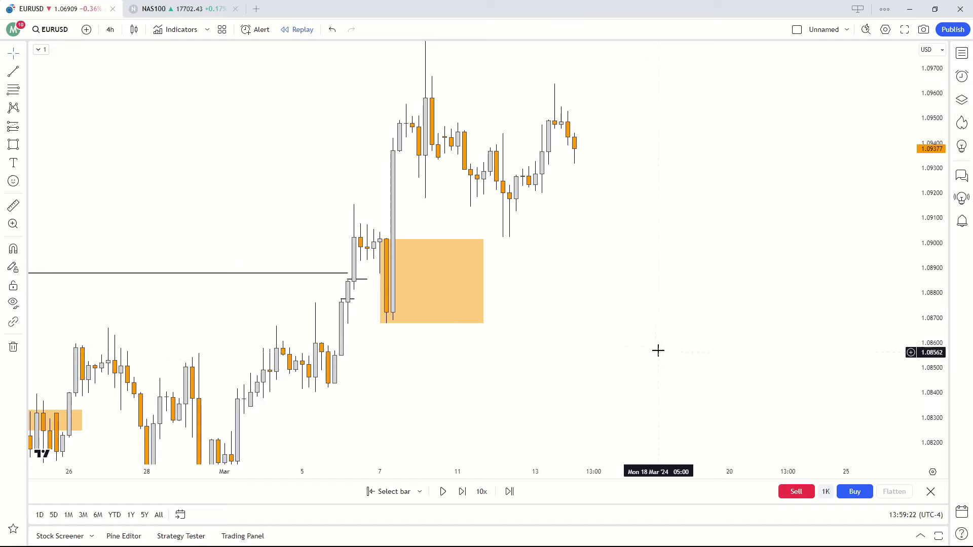
- Switch back to TradingView and examine the marked zones and structure lines between 20 Feb and 7 Mar on EURUSD
{"action": "left_click_drag", "start_coordinate": [306, 306], "coordinate": [560, 245]}
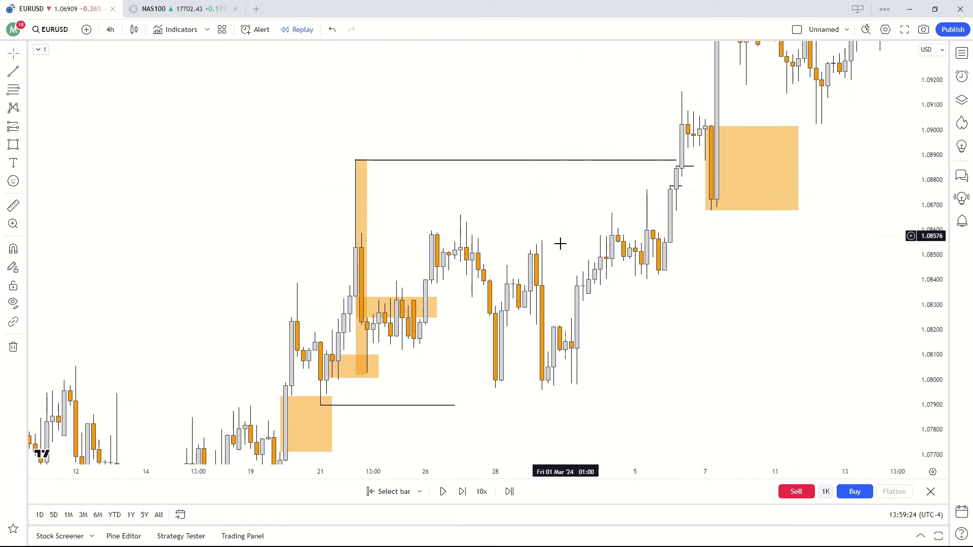
{"action": "left_click_drag", "start_coordinate": [417, 385], "coordinate": [465, 304]}
{"action": "left_click_drag", "start_coordinate": [659, 344], "coordinate": [510, 382]}
{"action": "left_click_drag", "start_coordinate": [588, 394], "coordinate": [760, 377]}
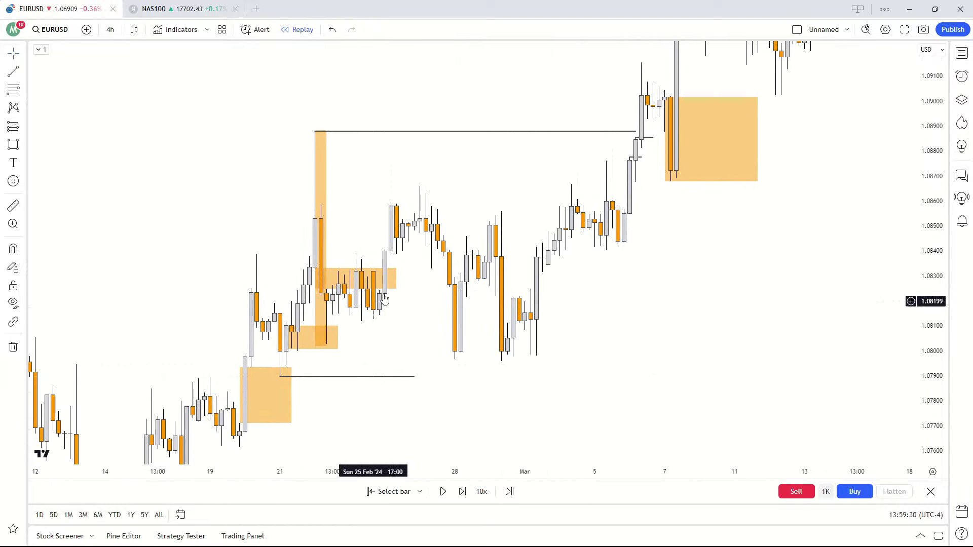
{"action": "left_click_drag", "start_coordinate": [384, 298], "coordinate": [532, 360]}
{"action": "left_click_drag", "start_coordinate": [536, 132], "coordinate": [479, 72]}
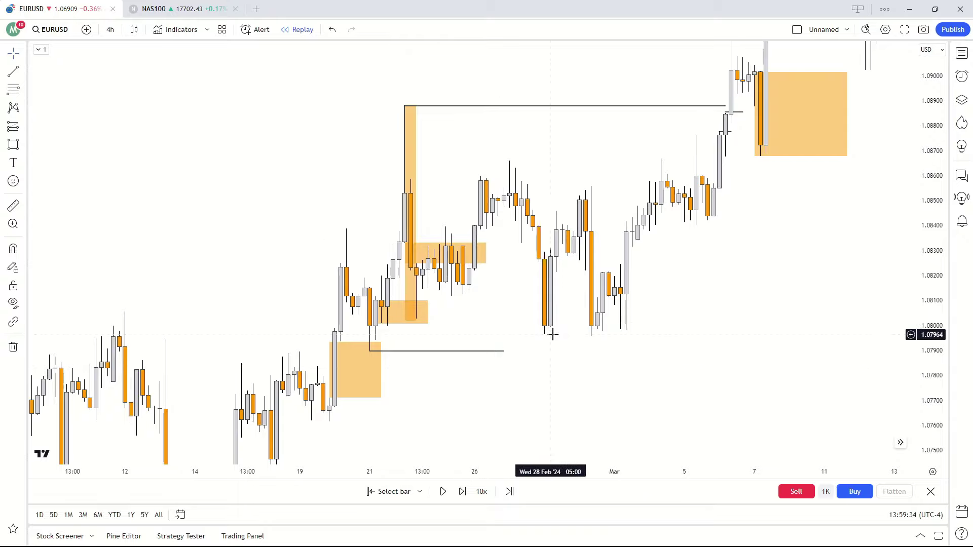
{"action": "left_click_drag", "start_coordinate": [700, 163], "coordinate": [536, 295]}
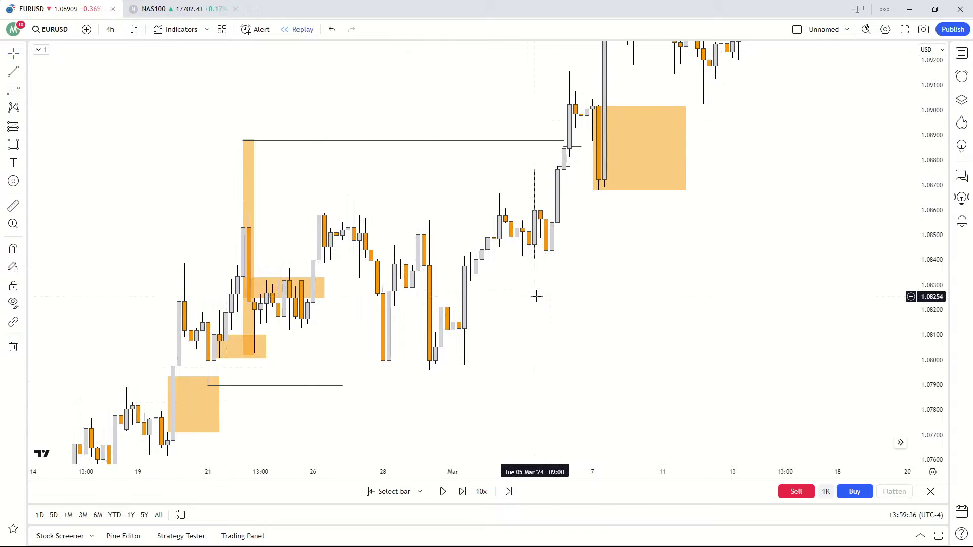
{"action": "left_click_drag", "start_coordinate": [298, 324], "coordinate": [364, 346]}
{"action": "left_click_drag", "start_coordinate": [364, 246], "coordinate": [382, 258]}
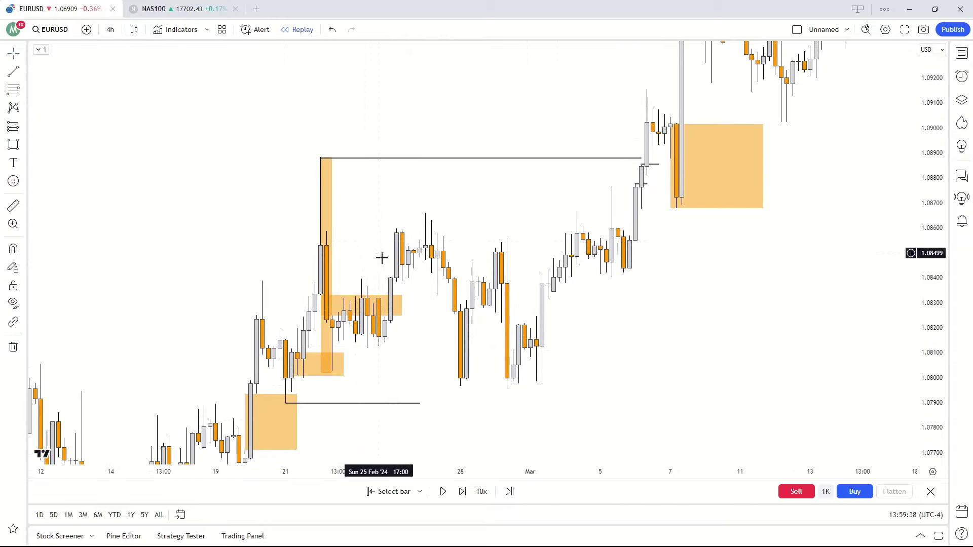
{"action": "left_click_drag", "start_coordinate": [401, 365], "coordinate": [604, 259]}
- Review the pullback lows of late February and the rally through the upper structure line into the 7 Mar zone
{"action": "scroll", "coordinate": [334, 374], "scroll_direction": "down", "scroll_amount": 2}
{"action": "left_click_drag", "start_coordinate": [335, 374], "coordinate": [346, 352]}
{"action": "left_click_drag", "start_coordinate": [915, 150], "coordinate": [918, 289]}
{"action": "left_click_drag", "start_coordinate": [709, 348], "coordinate": [565, 420]}
{"action": "left_click_drag", "start_coordinate": [923, 287], "coordinate": [923, 237]}
{"action": "left_click_drag", "start_coordinate": [839, 284], "coordinate": [758, 290]}
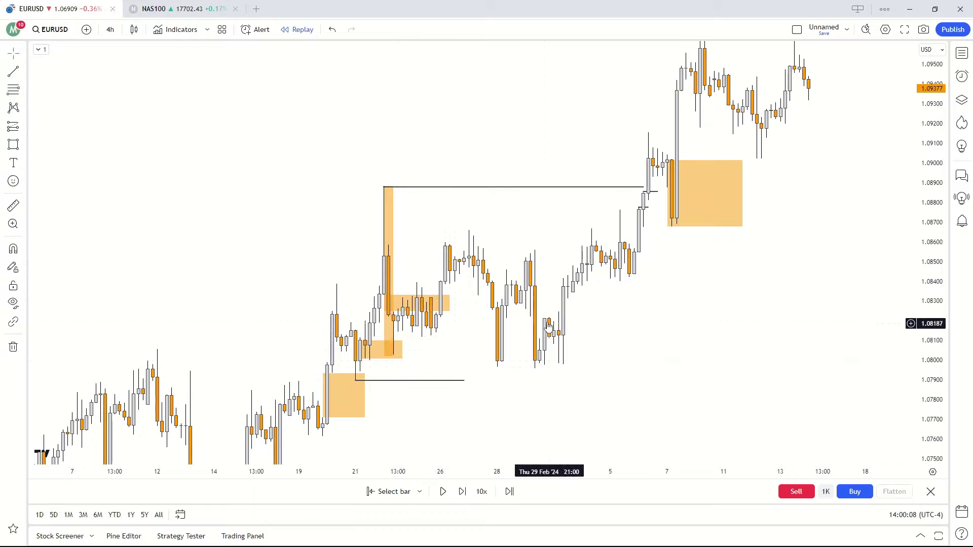
{"action": "left_click_drag", "start_coordinate": [503, 234], "coordinate": [549, 217]}
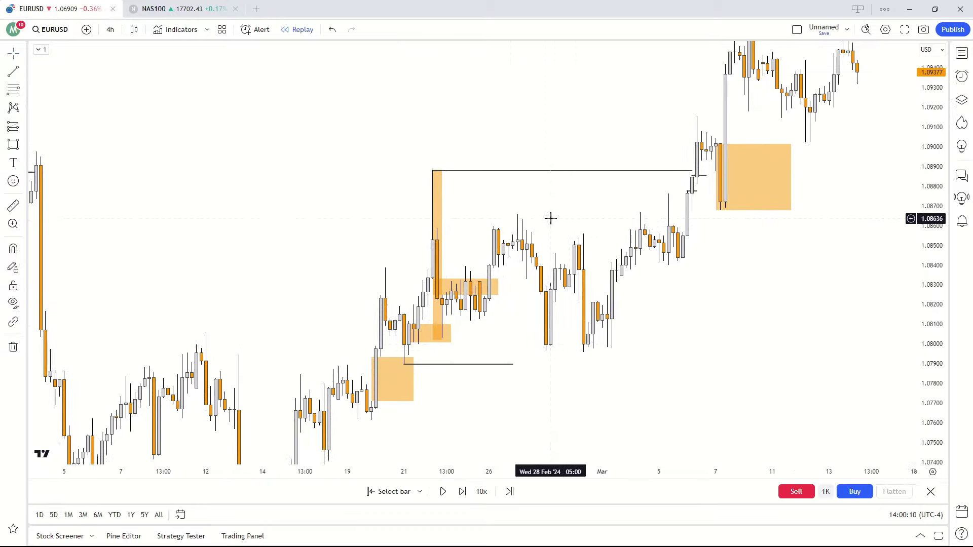
{"action": "left_click_drag", "start_coordinate": [711, 266], "coordinate": [681, 320]}
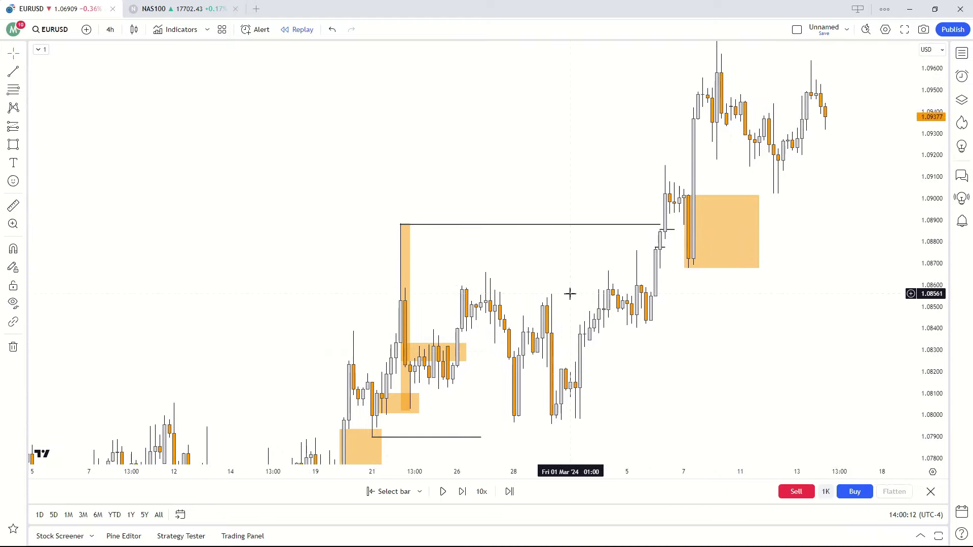
{"action": "left_click_drag", "start_coordinate": [569, 293], "coordinate": [478, 304]}
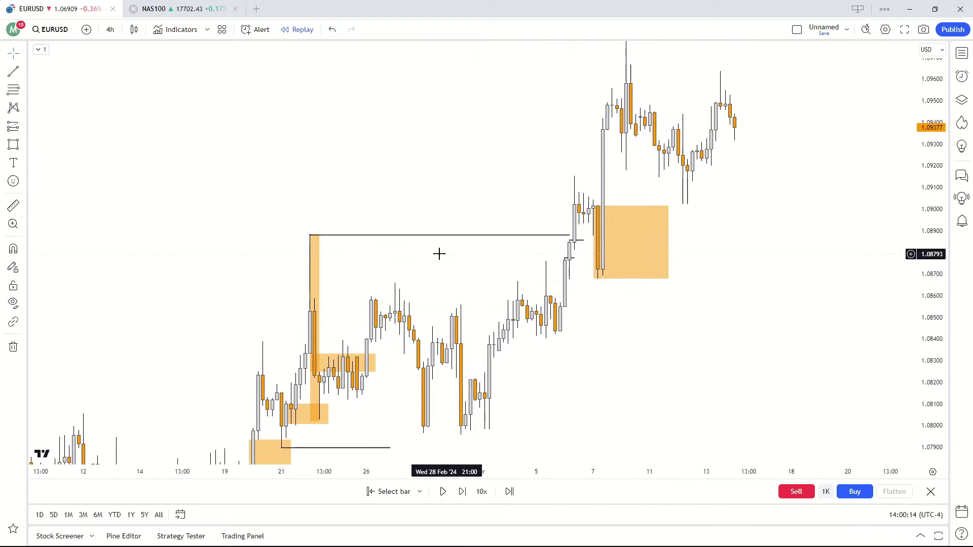
{"action": "left_click_drag", "start_coordinate": [927, 252], "coordinate": [922, 203]}
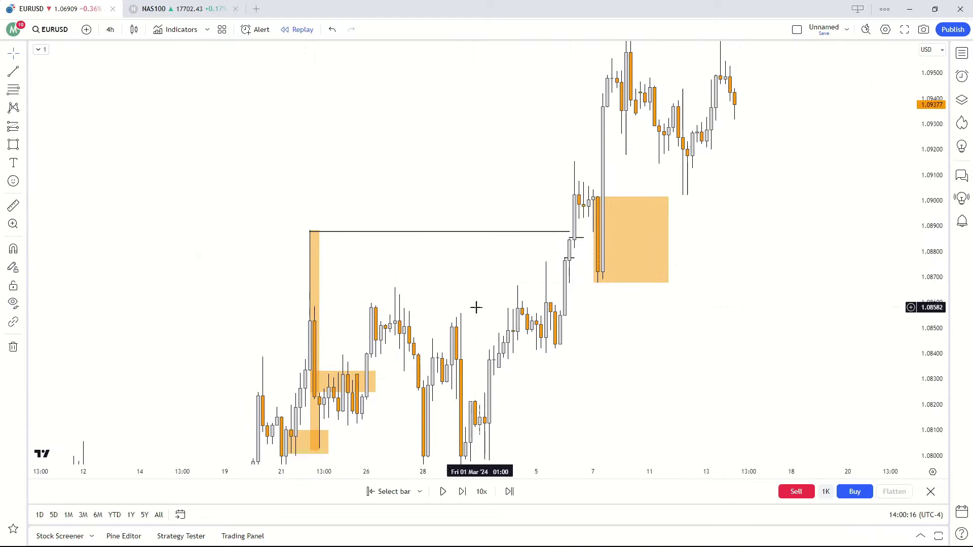
{"action": "scroll", "coordinate": [475, 307], "scroll_direction": "up", "scroll_amount": 1}
{"action": "left_click_drag", "start_coordinate": [491, 257], "coordinate": [484, 245]}
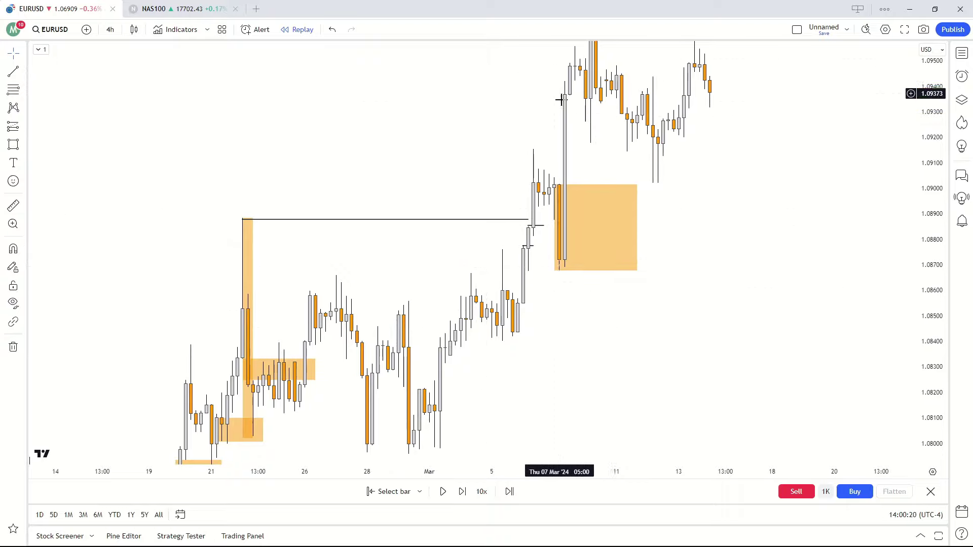
{"action": "left_click_drag", "start_coordinate": [545, 328], "coordinate": [546, 324]}
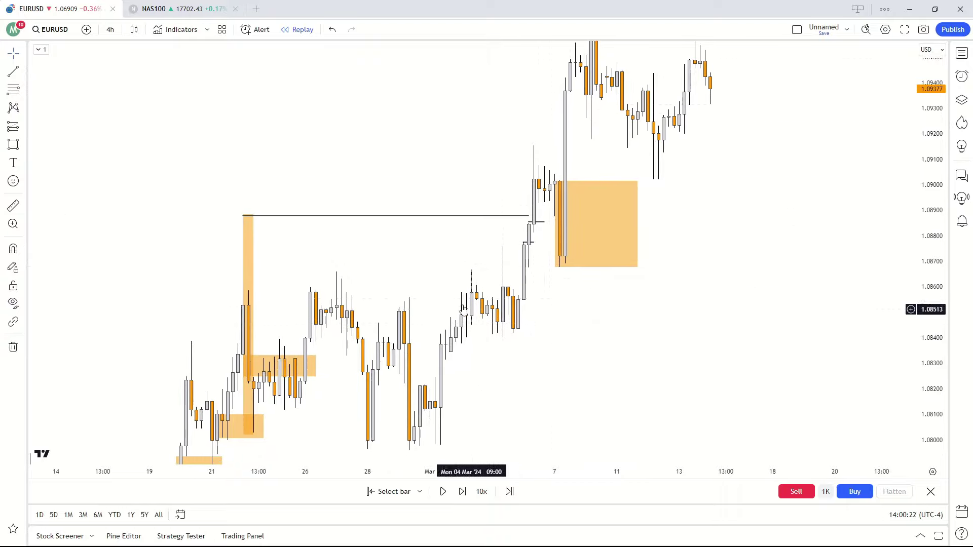
- Examine the early-March pullback and rally between the upper structure line and the 7 Mar zone on the 4-hour chart
{"action": "left_click_drag", "start_coordinate": [448, 260], "coordinate": [467, 255]}
{"action": "left_click_drag", "start_coordinate": [928, 177], "coordinate": [917, 107]}
{"action": "scroll", "coordinate": [414, 245], "scroll_direction": "up", "scroll_amount": 2}
{"action": "left_click_drag", "start_coordinate": [415, 245], "coordinate": [438, 287]}
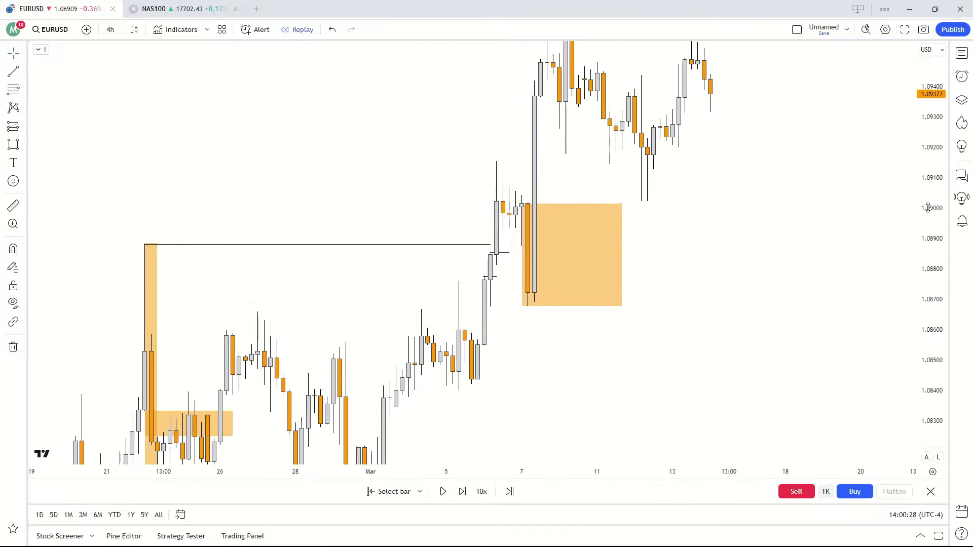
{"action": "left_click_drag", "start_coordinate": [450, 196], "coordinate": [476, 189]}
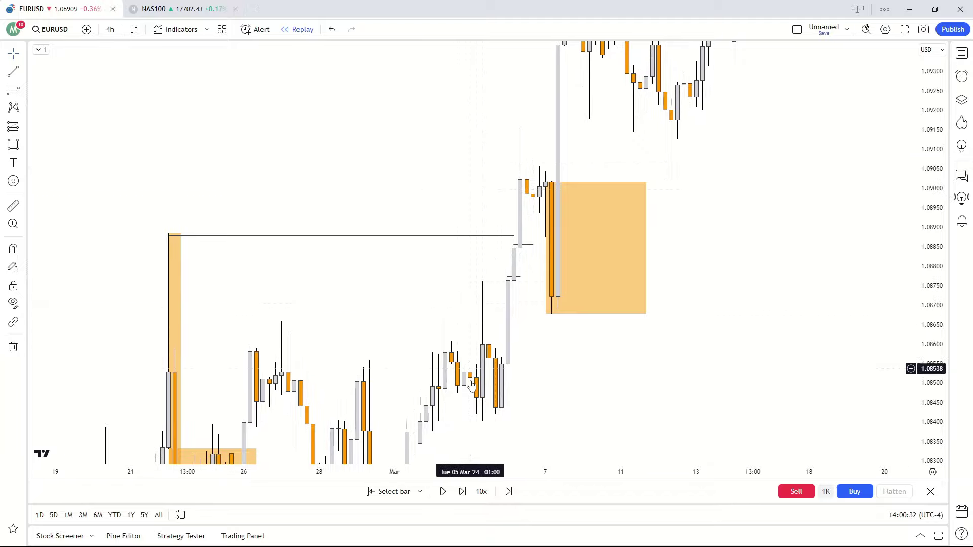
{"action": "left_click_drag", "start_coordinate": [505, 382], "coordinate": [534, 352]}
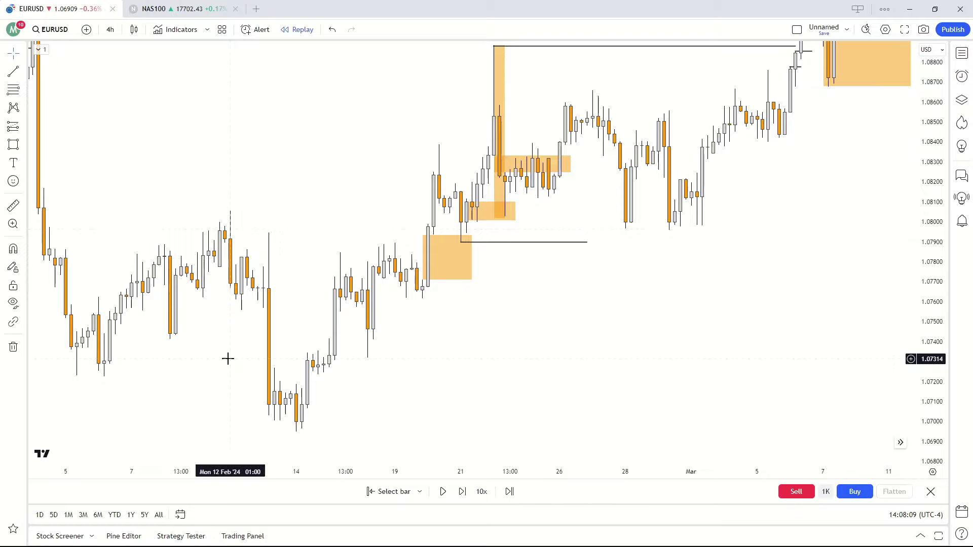
- Draw a horizontal structure line at about 1.07218 from the 5 Feb low to the 13 Feb candle that breaks it
{"action": "left_click_drag", "start_coordinate": [128, 369], "coordinate": [160, 360]}
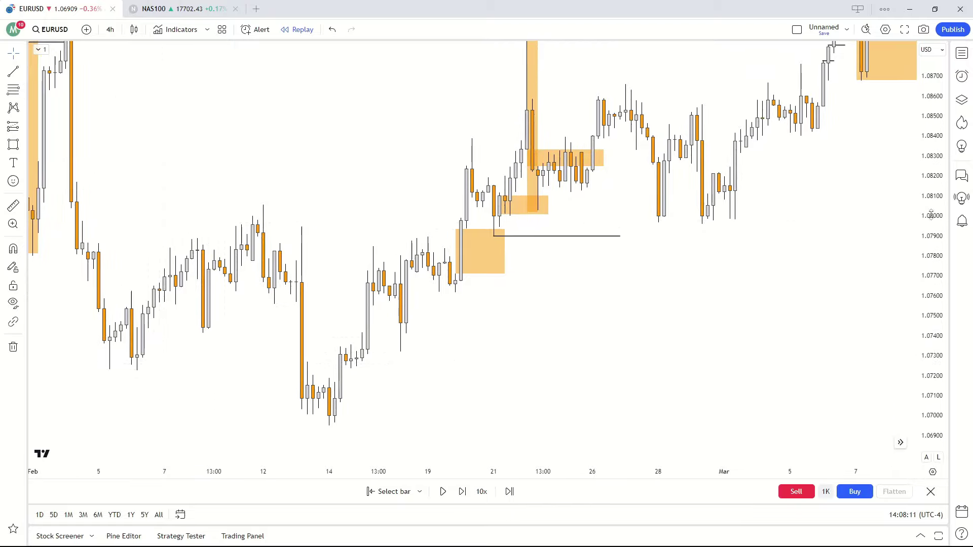
{"action": "left_click_drag", "start_coordinate": [932, 215], "coordinate": [931, 133]}
{"action": "left_click_drag", "start_coordinate": [929, 176], "coordinate": [851, 258]}
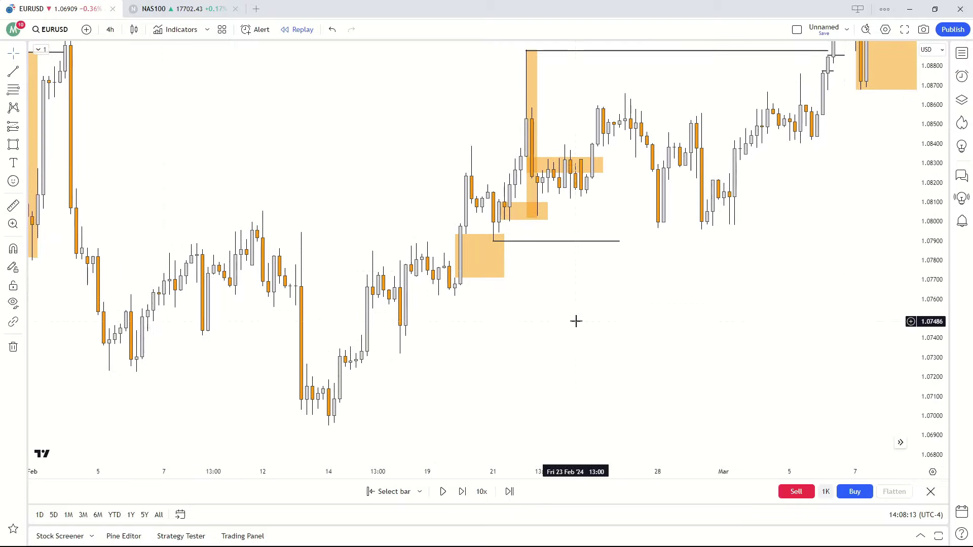
{"action": "left_click_drag", "start_coordinate": [515, 335], "coordinate": [499, 349]}
{"action": "scroll", "coordinate": [486, 351], "scroll_direction": "down", "scroll_amount": 1}
{"action": "left_click_drag", "start_coordinate": [196, 369], "coordinate": [176, 311]}
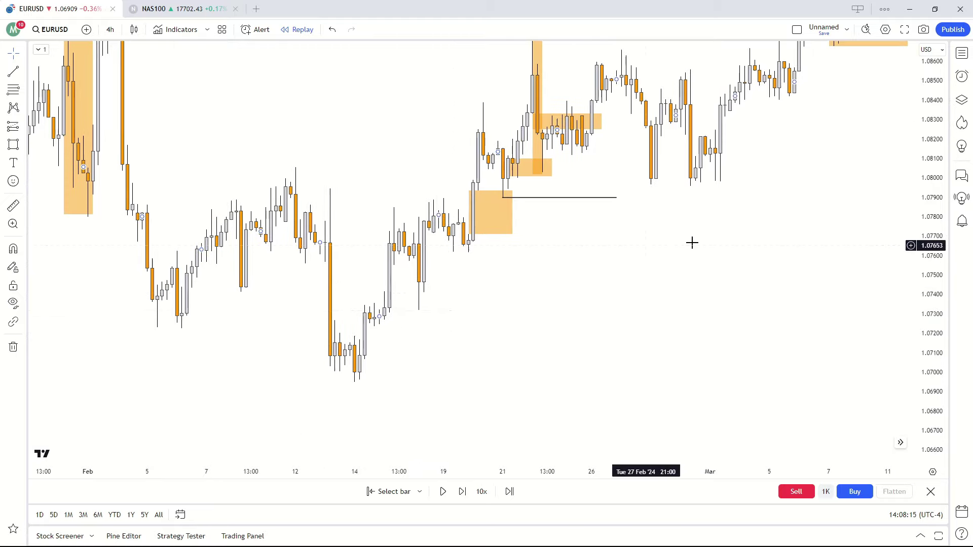
{"action": "left_click_drag", "start_coordinate": [933, 197], "coordinate": [914, 241]}
{"action": "left_click_drag", "start_coordinate": [610, 306], "coordinate": [590, 360]}
{"action": "scroll", "coordinate": [547, 355], "scroll_direction": "down", "scroll_amount": 1}
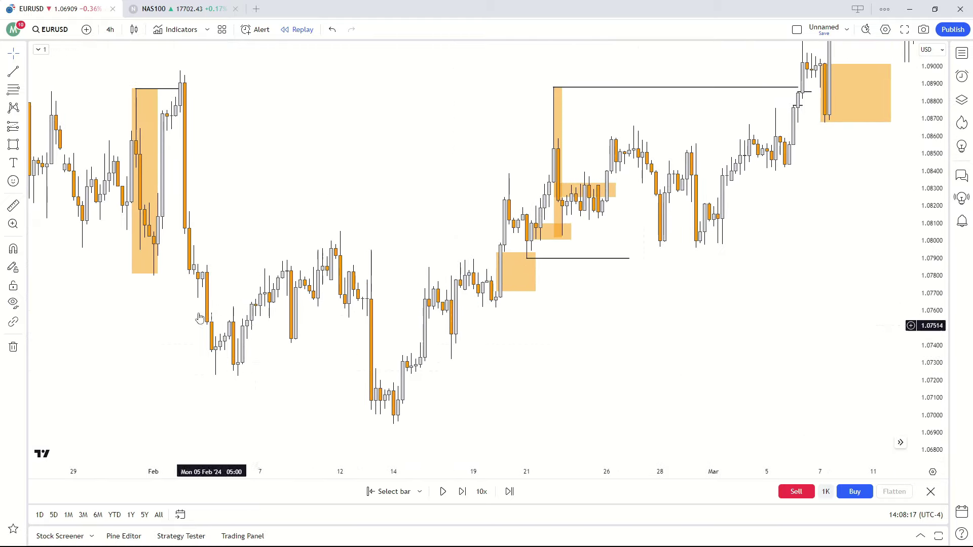
{"action": "left_click_drag", "start_coordinate": [199, 319], "coordinate": [166, 290]}
{"action": "left_click", "coordinate": [12, 72]}
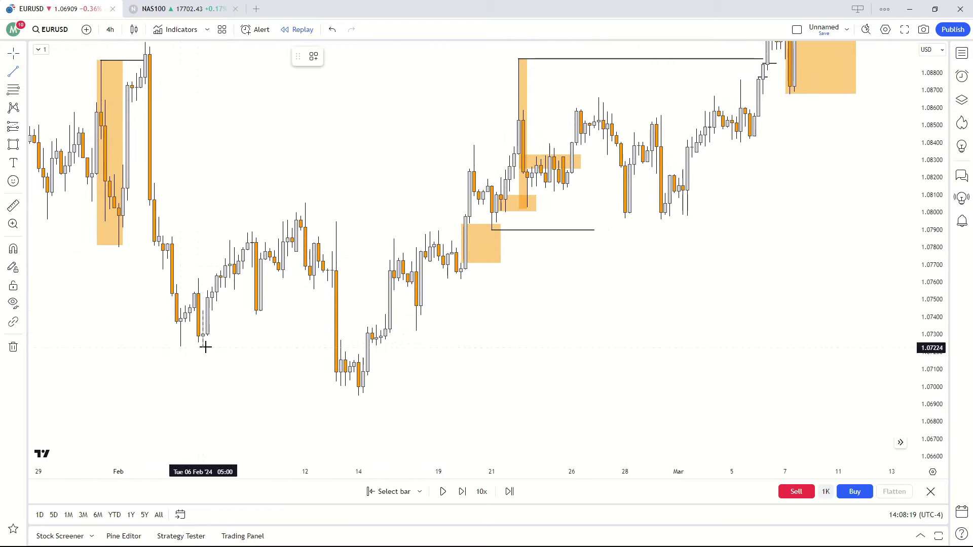
{"action": "left_click", "coordinate": [180, 349]}
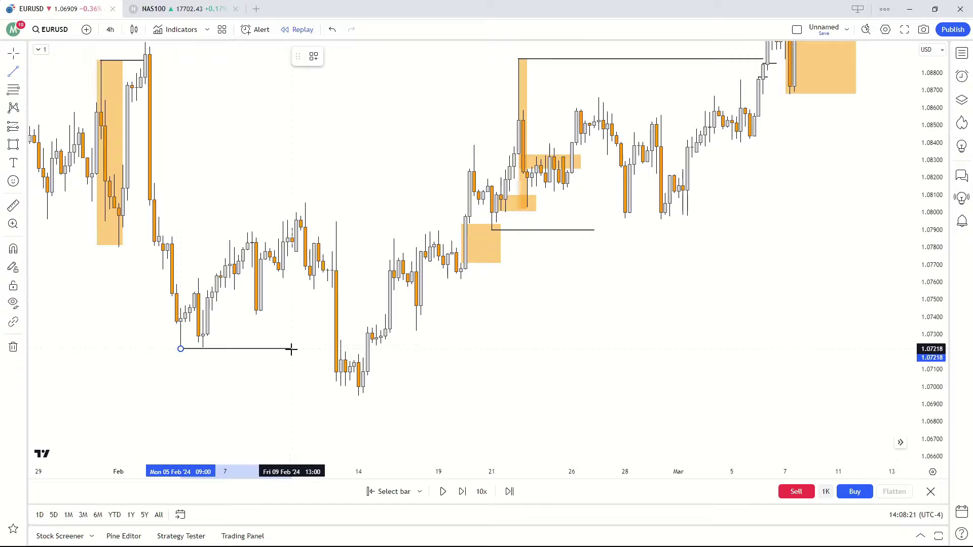
{"action": "left_click", "coordinate": [331, 350]}
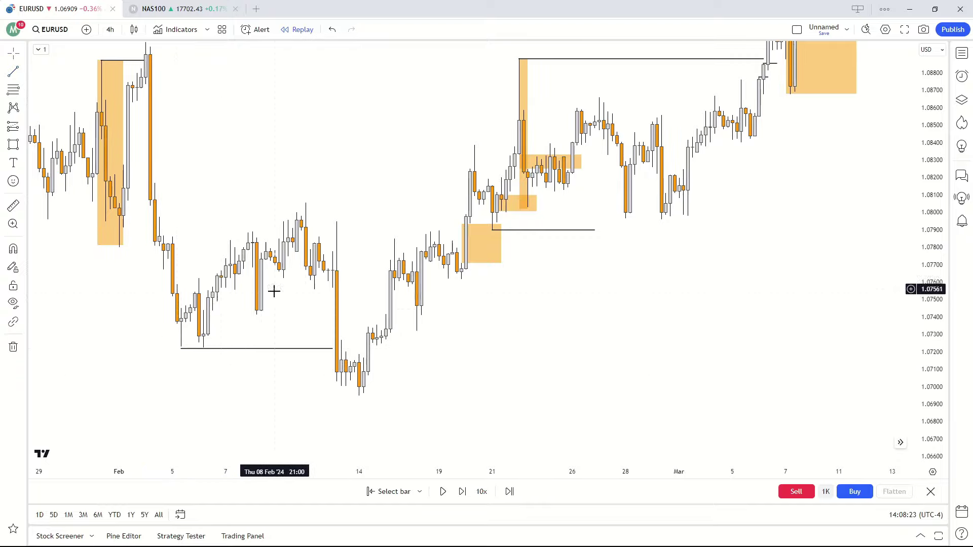
- Draw a horizontal structure line at about 1.08052 from the 12 Feb high to the 20 Feb breakout candle
{"action": "left_click_drag", "start_coordinate": [315, 404], "coordinate": [284, 426]}
{"action": "left_click_drag", "start_coordinate": [347, 301], "coordinate": [313, 305]}
{"action": "left_click", "coordinate": [13, 71]}
{"action": "left_click", "coordinate": [241, 229]}
{"action": "left_click", "coordinate": [406, 228]}
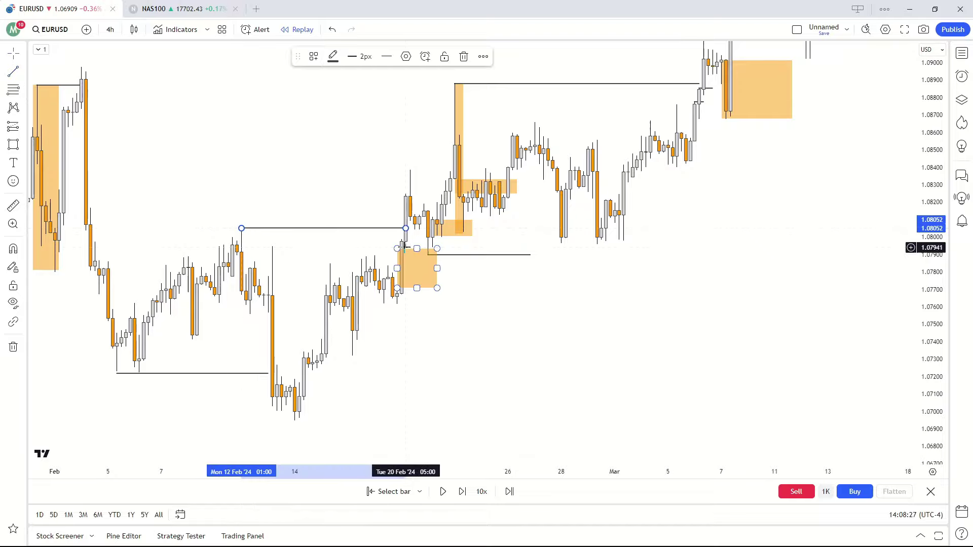
- Move the 12 Feb structure line down so it runs from the high of the 13 Feb sell-off candle to the 20 Feb breakout
{"action": "left_click_drag", "start_coordinate": [277, 407], "coordinate": [275, 398]}
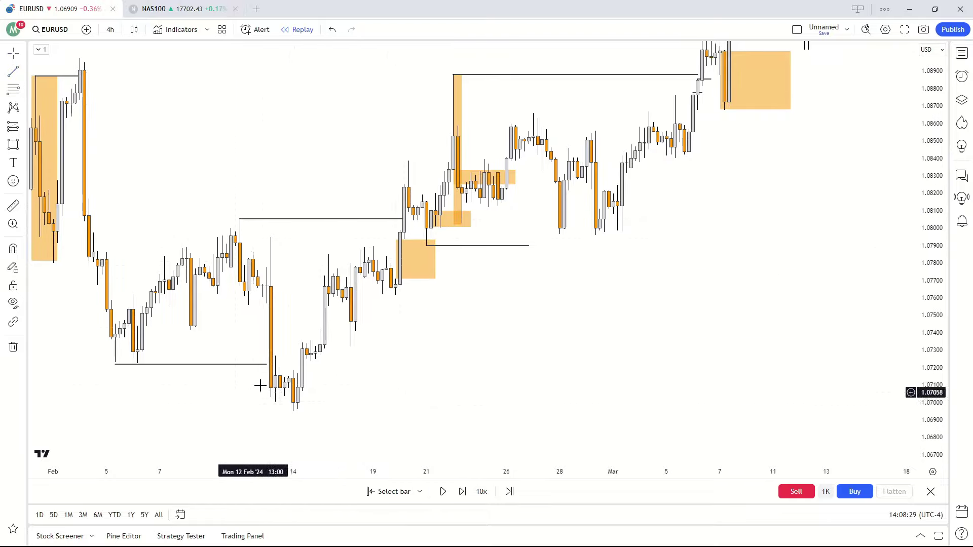
{"action": "left_click_drag", "start_coordinate": [397, 93], "coordinate": [390, 93]}
{"action": "left_click_drag", "start_coordinate": [930, 115], "coordinate": [930, 152]}
{"action": "scroll", "coordinate": [596, 321], "scroll_direction": "down", "scroll_amount": 1}
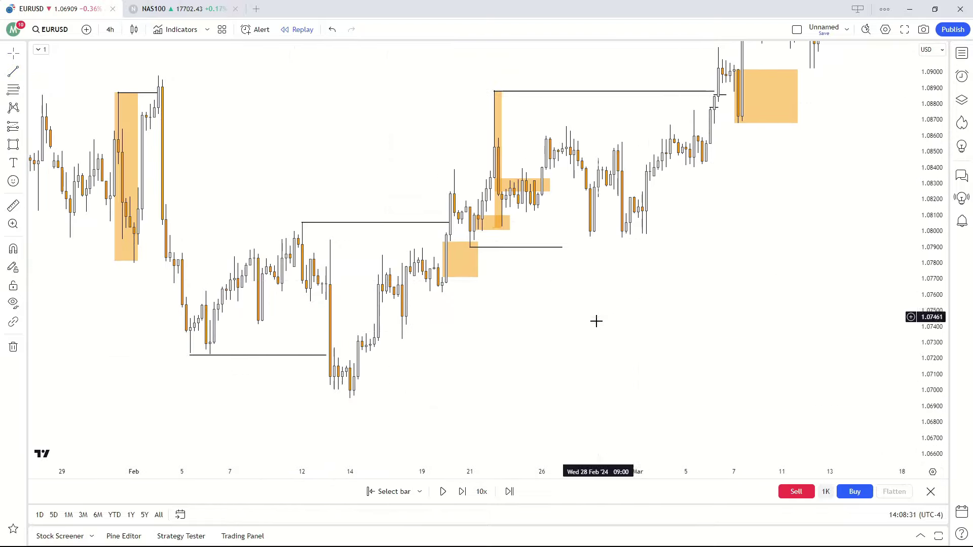
{"action": "left_click_drag", "start_coordinate": [623, 309], "coordinate": [602, 321]}
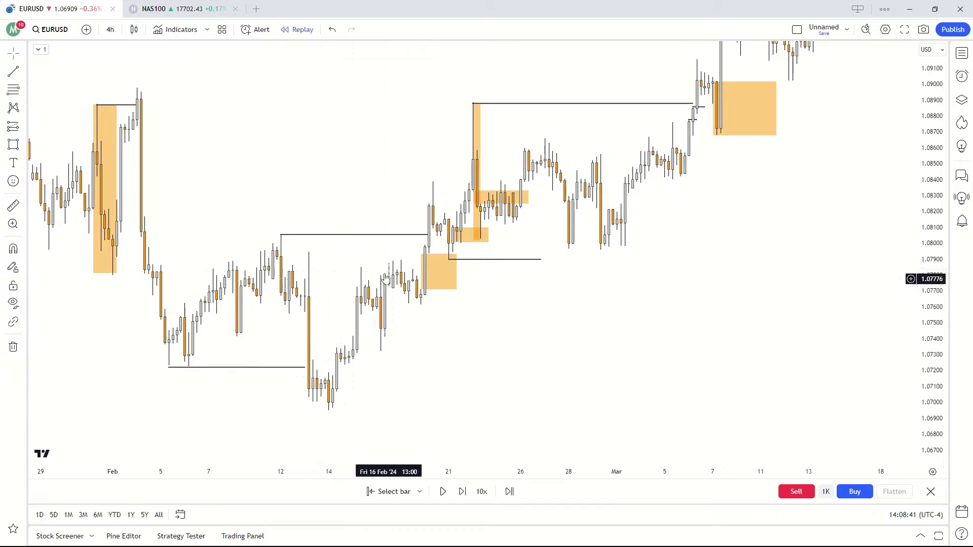
{"action": "left_click_drag", "start_coordinate": [425, 338], "coordinate": [432, 373]}
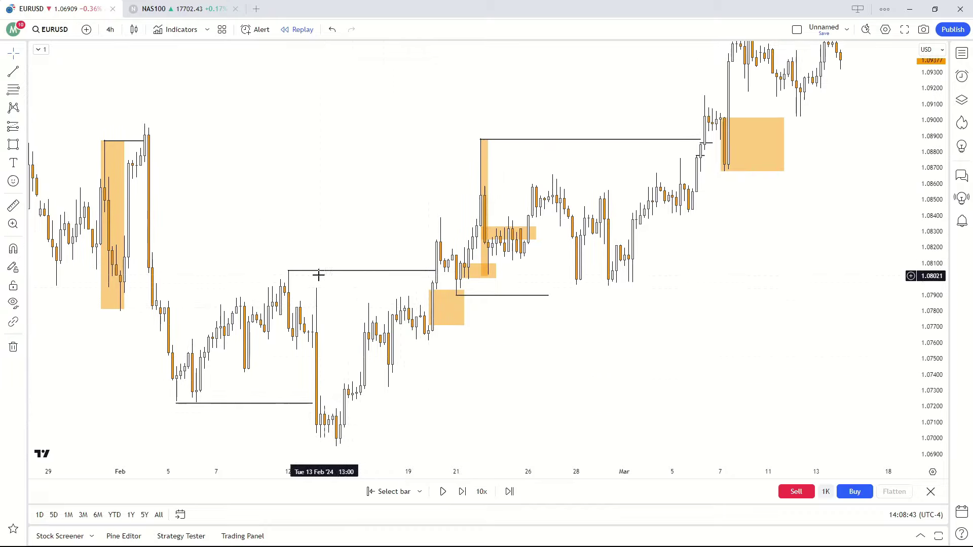
{"action": "left_click_drag", "start_coordinate": [380, 272], "coordinate": [435, 286]}
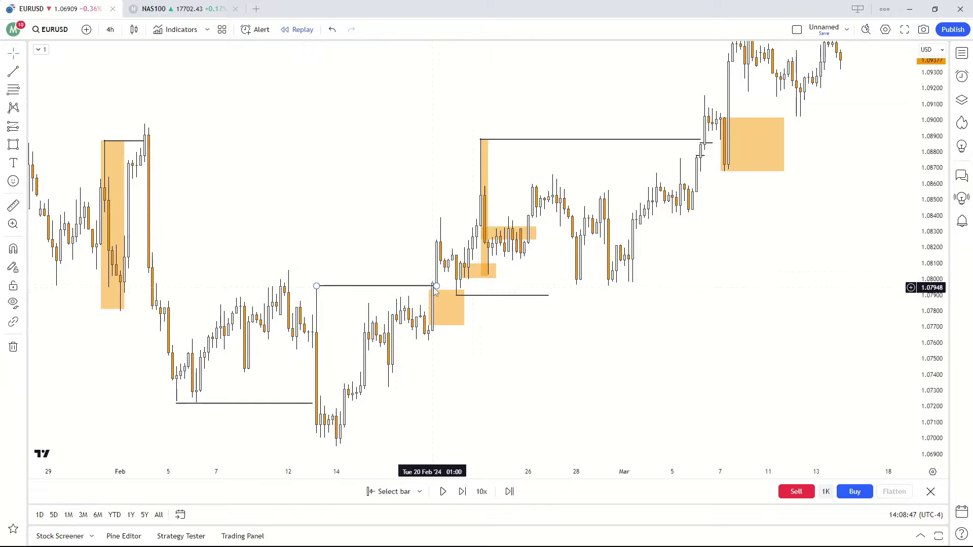
- Review the whole structure from the early-February drop through the marked breaks and zones to the mid-March price
{"action": "left_click_drag", "start_coordinate": [428, 383], "coordinate": [336, 376]}
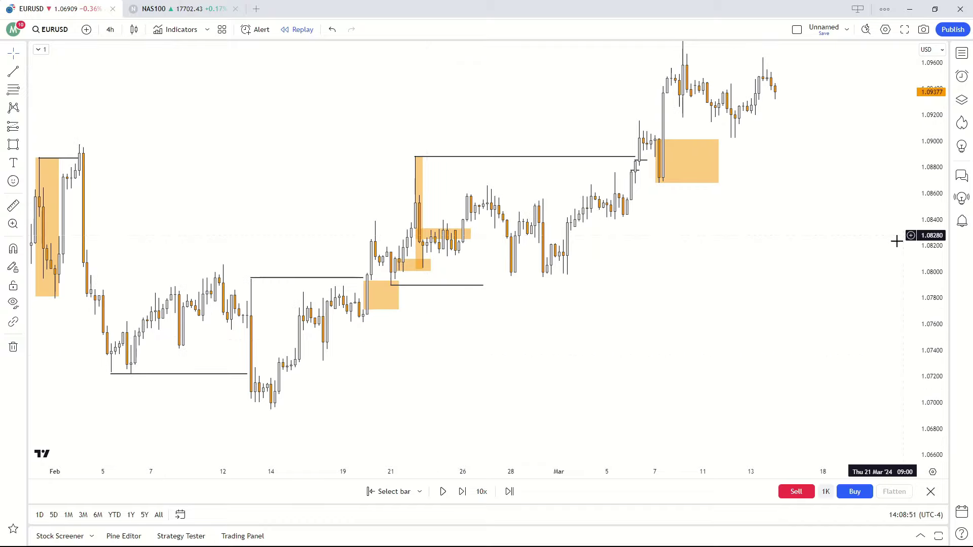
{"action": "scroll", "coordinate": [401, 354], "scroll_direction": "down", "scroll_amount": 1}
{"action": "left_click_drag", "start_coordinate": [237, 219], "coordinate": [313, 248]}
{"action": "scroll", "coordinate": [528, 333], "scroll_direction": "up", "scroll_amount": 1}
{"action": "left_click_drag", "start_coordinate": [529, 376], "coordinate": [494, 347]}
{"action": "left_click_drag", "start_coordinate": [927, 232], "coordinate": [928, 192]}
{"action": "left_click_drag", "start_coordinate": [866, 235], "coordinate": [819, 273]}
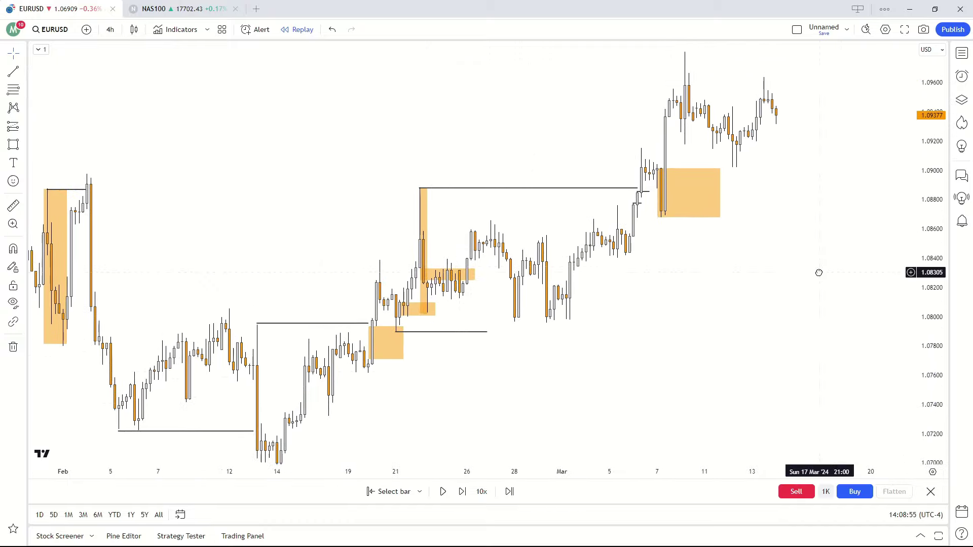
{"action": "left_click_drag", "start_coordinate": [933, 183], "coordinate": [931, 244]}
{"action": "left_click_drag", "start_coordinate": [660, 322], "coordinate": [661, 325]}
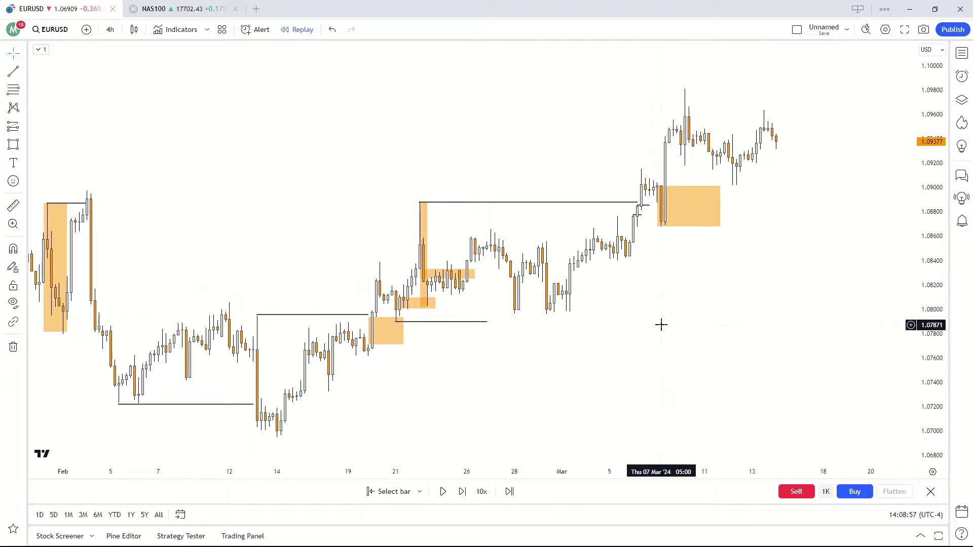
{"action": "scroll", "coordinate": [649, 325], "scroll_direction": "down", "scroll_amount": 3}
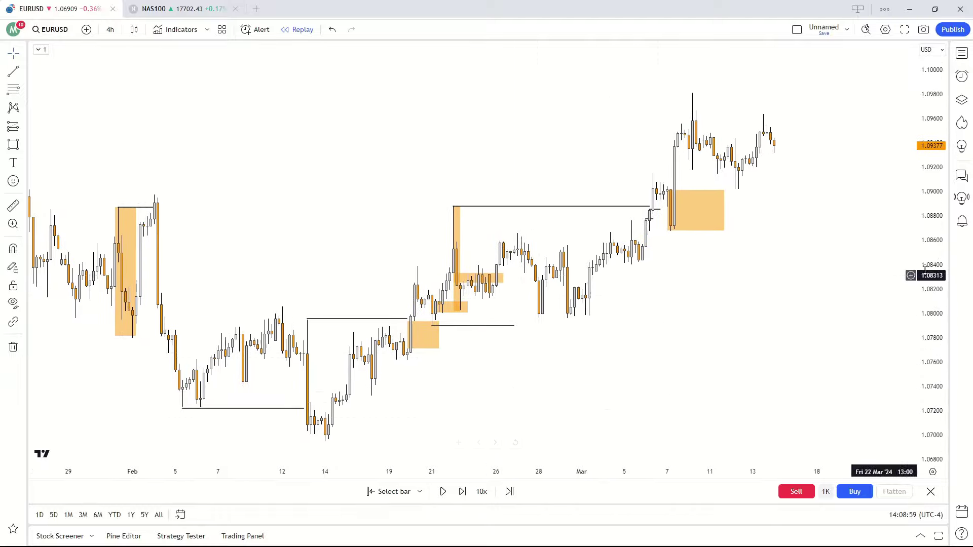
{"action": "left_click_drag", "start_coordinate": [849, 307], "coordinate": [791, 324]}
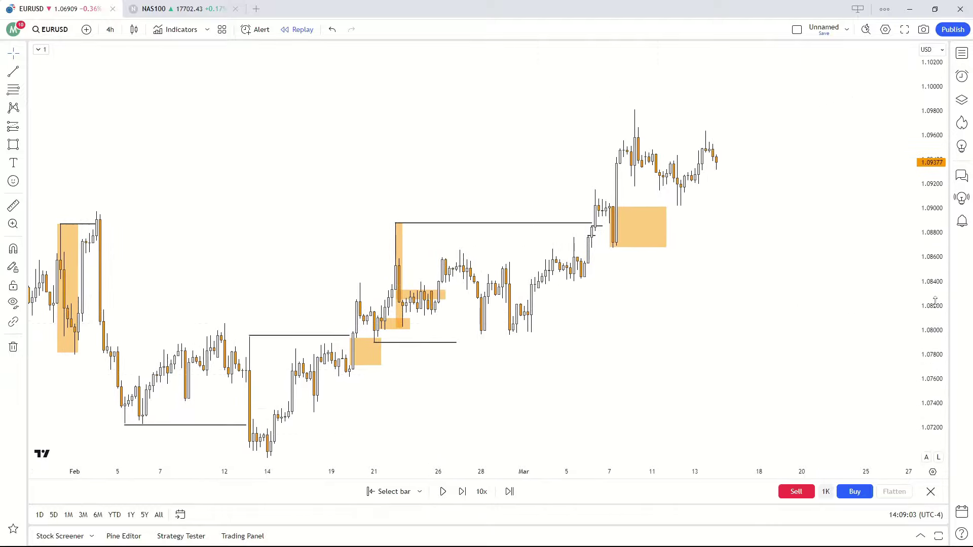